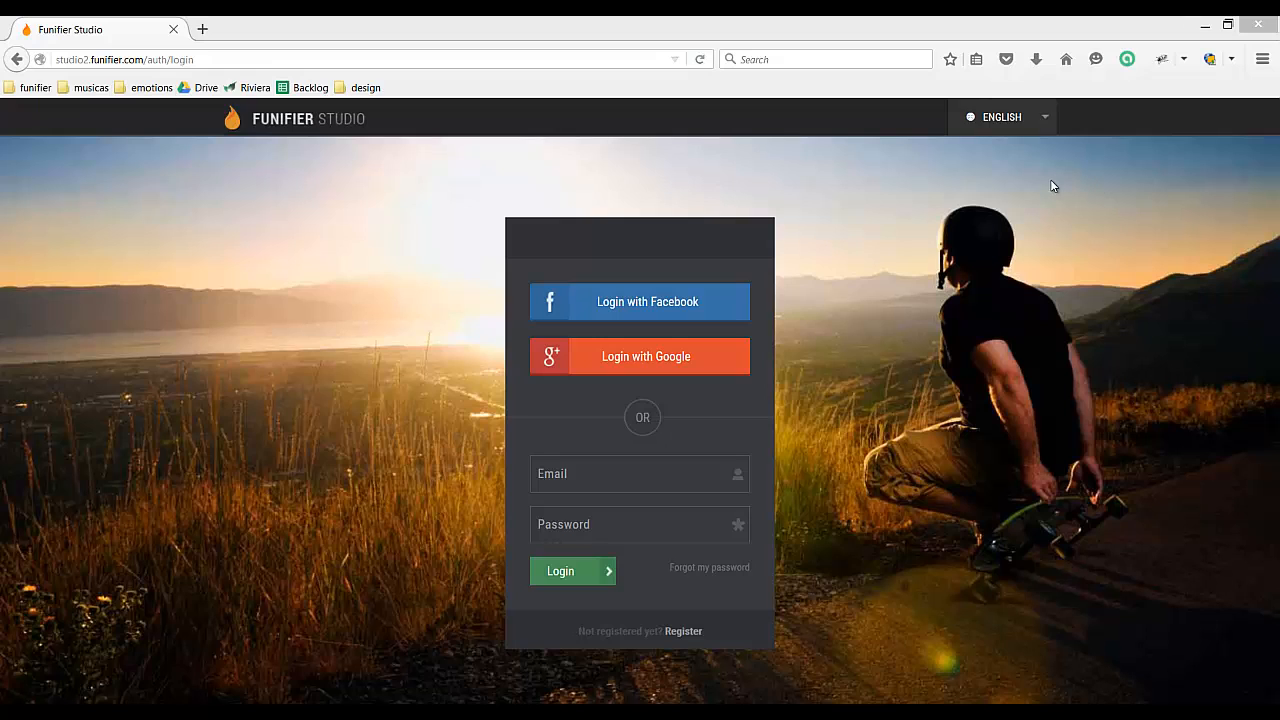
Step: Log in with Google and start a new gamification from the Blank Template
{"action": "left_click", "coordinate": [1046, 118]}
{"action": "left_click", "coordinate": [704, 365]}
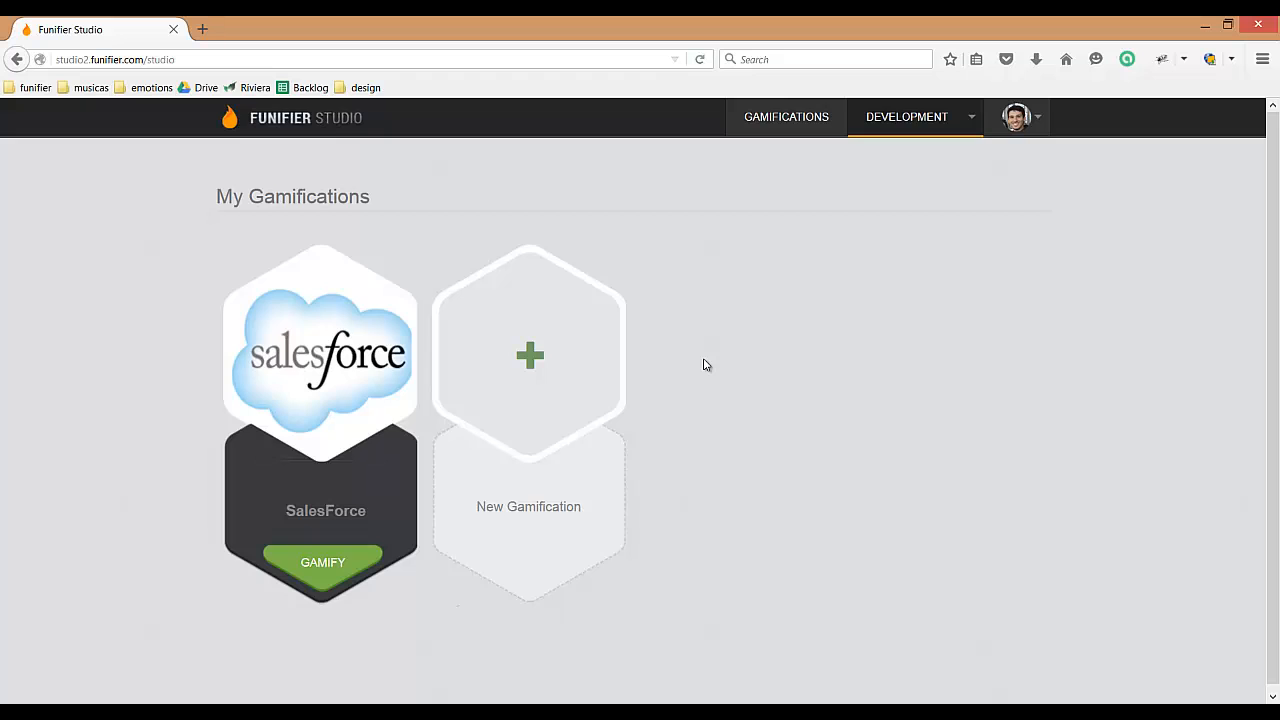
{"action": "left_click", "coordinate": [531, 358]}
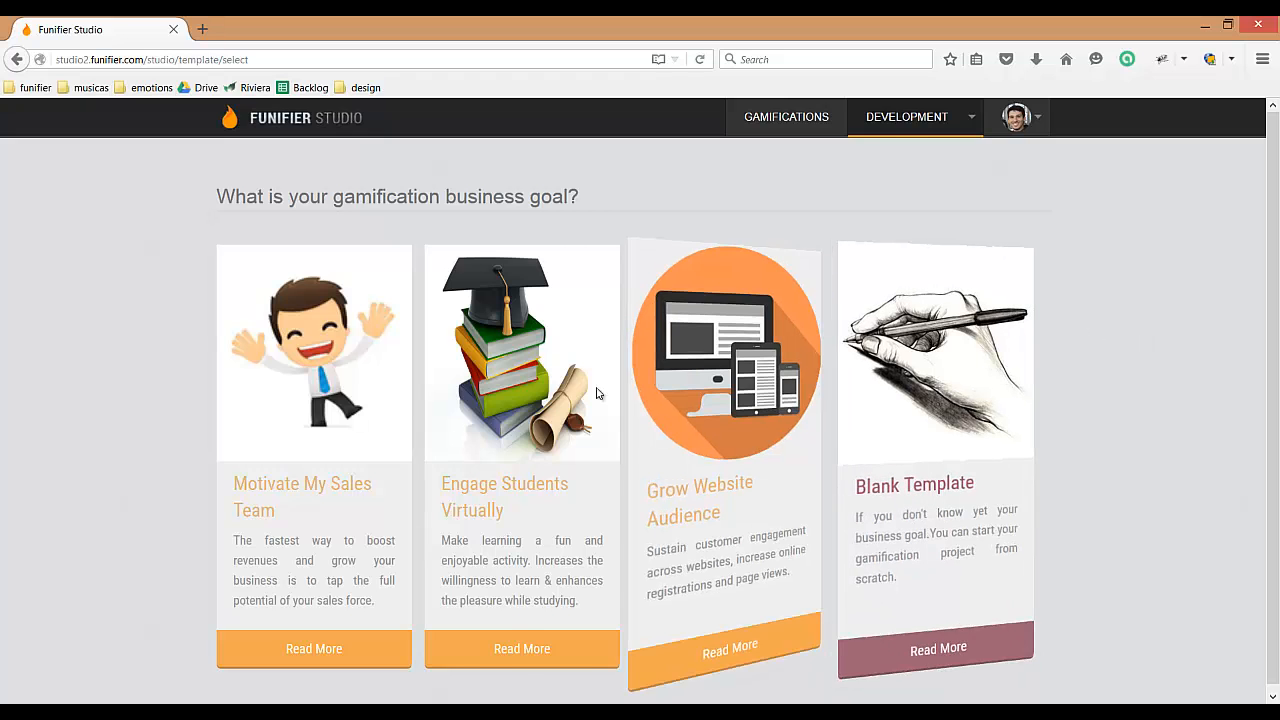
{"action": "mouse_move", "coordinate": [282, 444]}
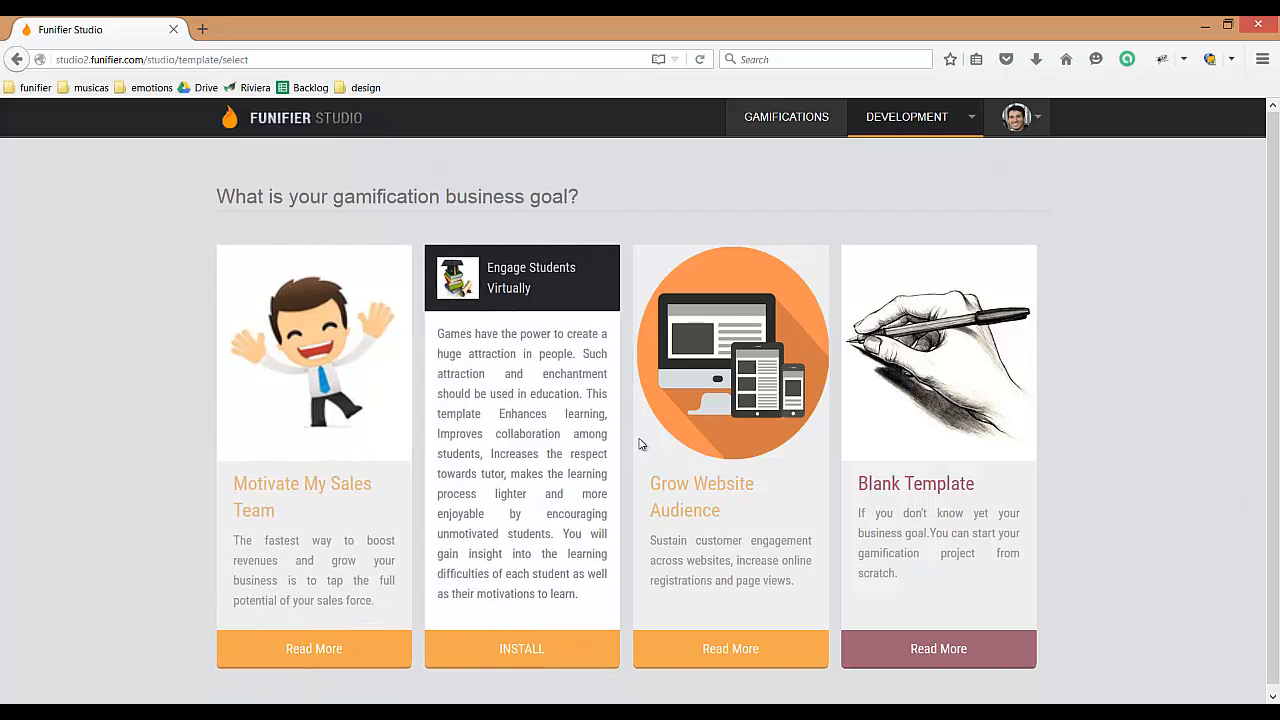
{"action": "mouse_move", "coordinate": [724, 450]}
{"action": "mouse_move", "coordinate": [878, 462]}
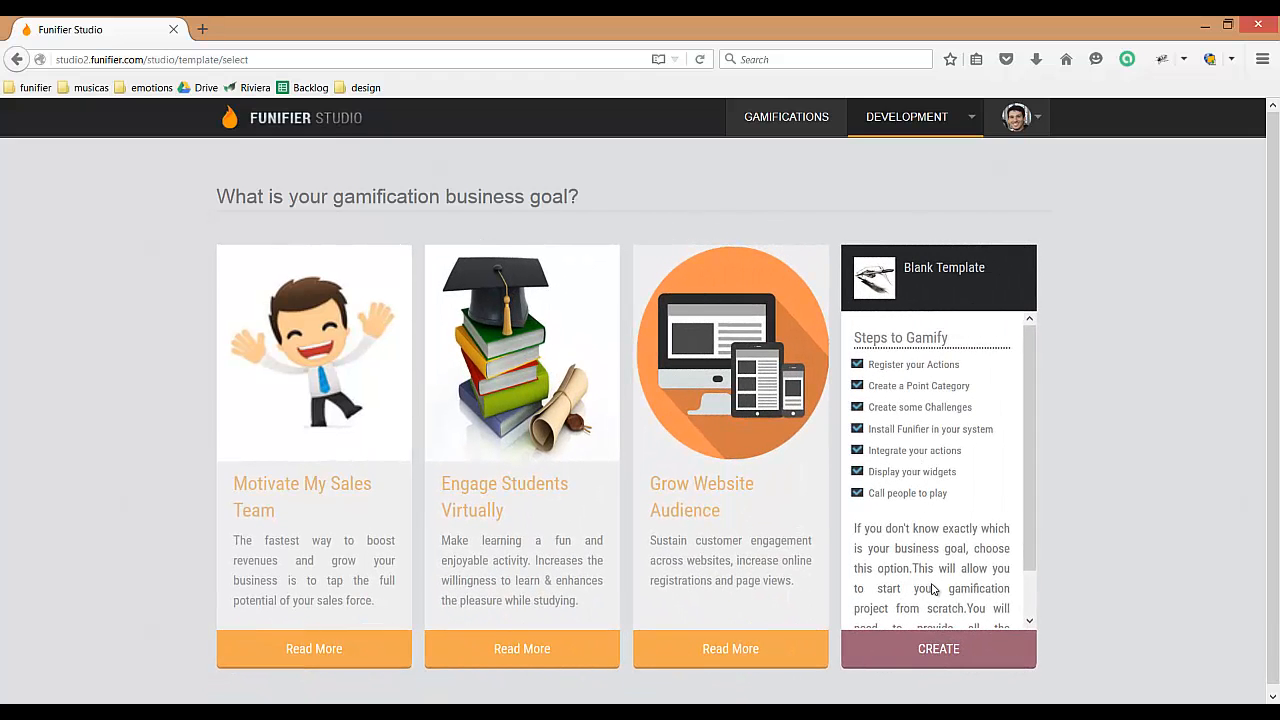
{"action": "left_click", "coordinate": [945, 658]}
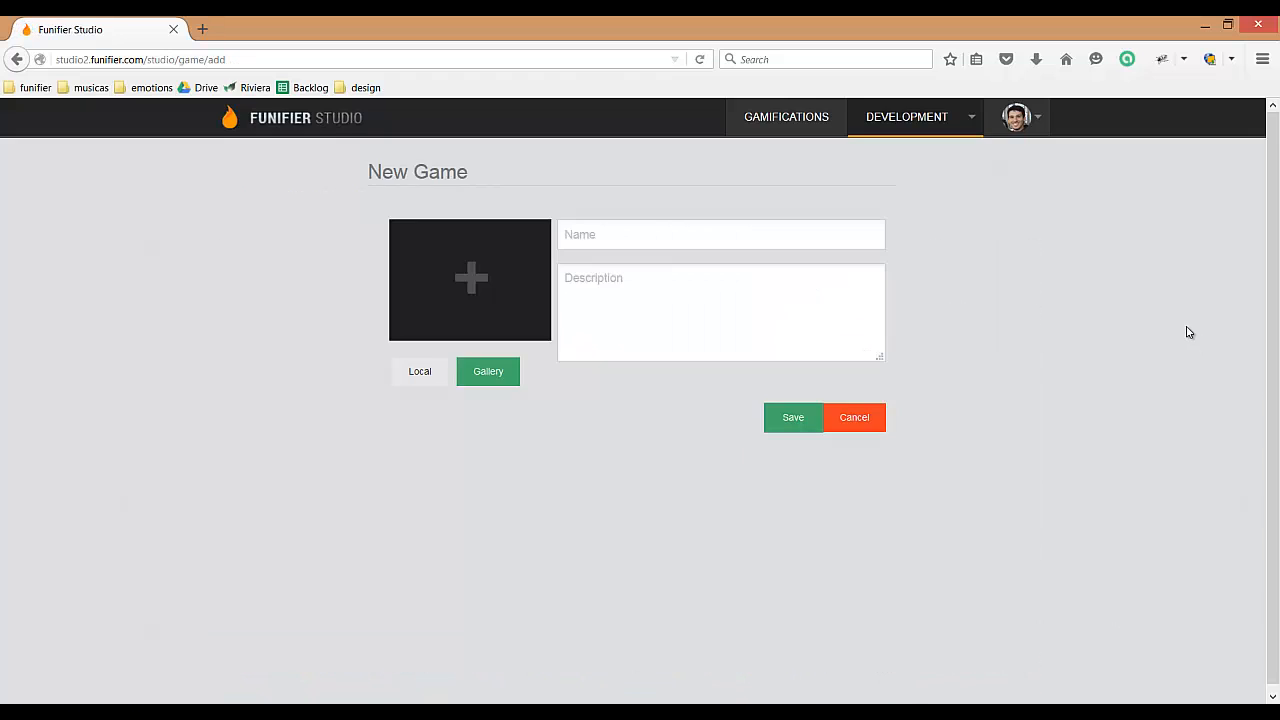
Step: Name the new game "Motivar Internautas" and enter the description "Engajar internautas a acessar meu website."
{"action": "left_click", "coordinate": [775, 233]}
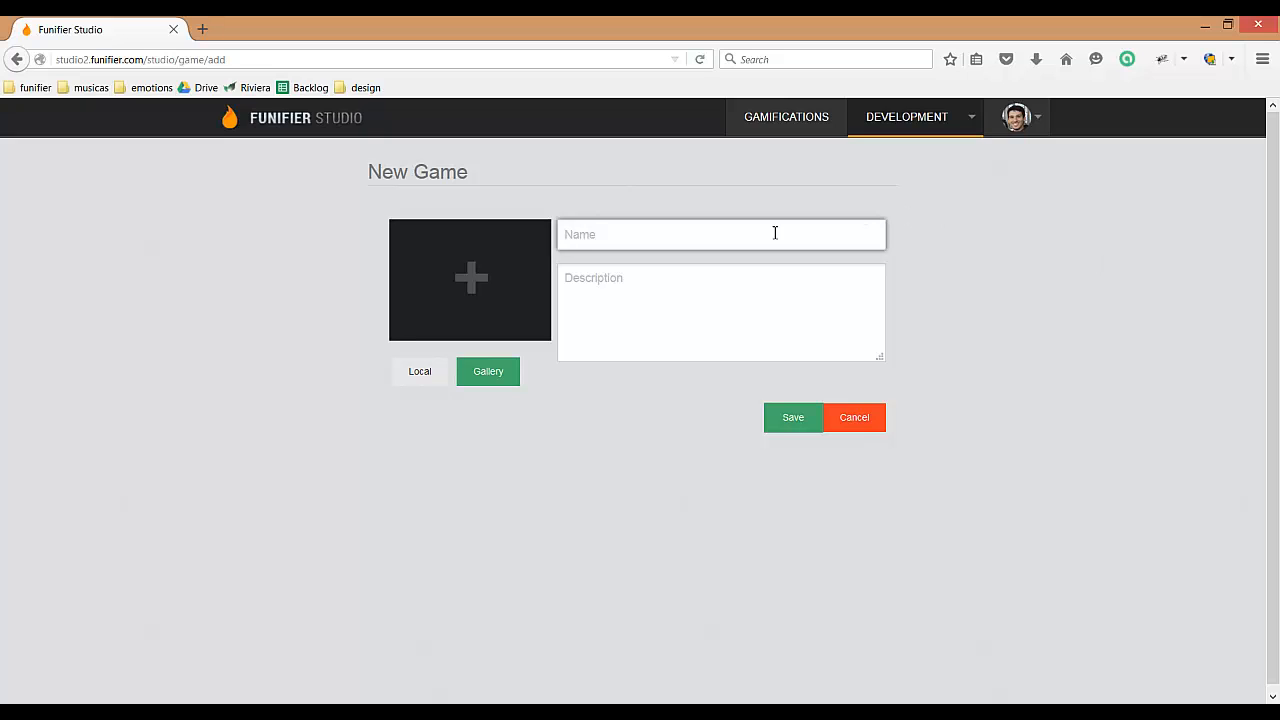
{"action": "type", "text": "Mo"}
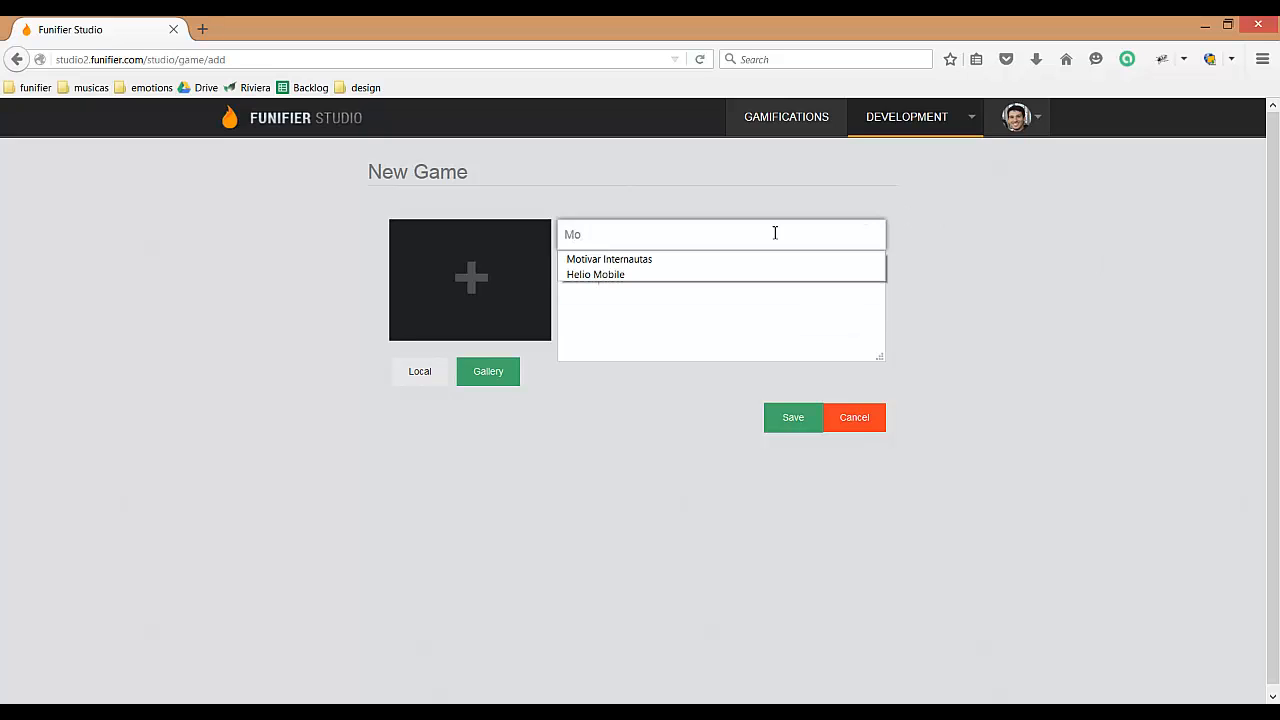
{"action": "key", "text": "Down"}
{"action": "key", "text": "Return"}
{"action": "key", "text": "Tab"}
{"action": "type", "text": "E"}
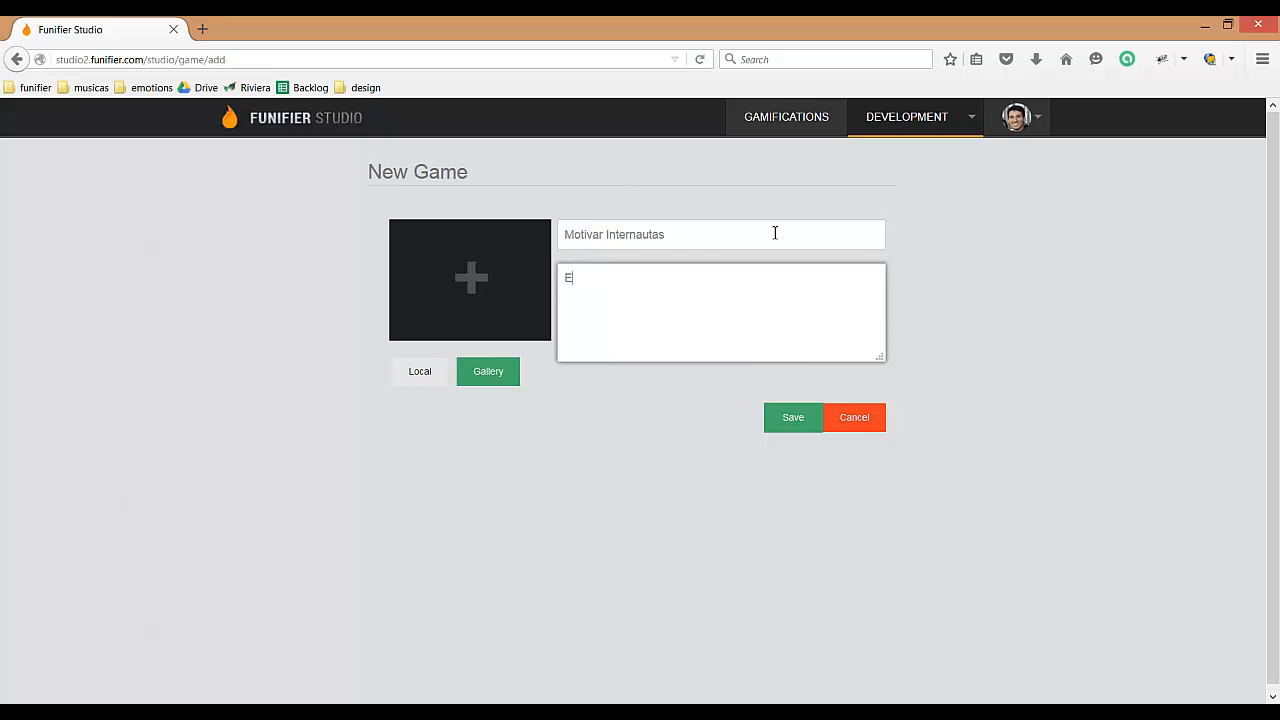
{"action": "type", "text": "ngajar internautas a acessa"}
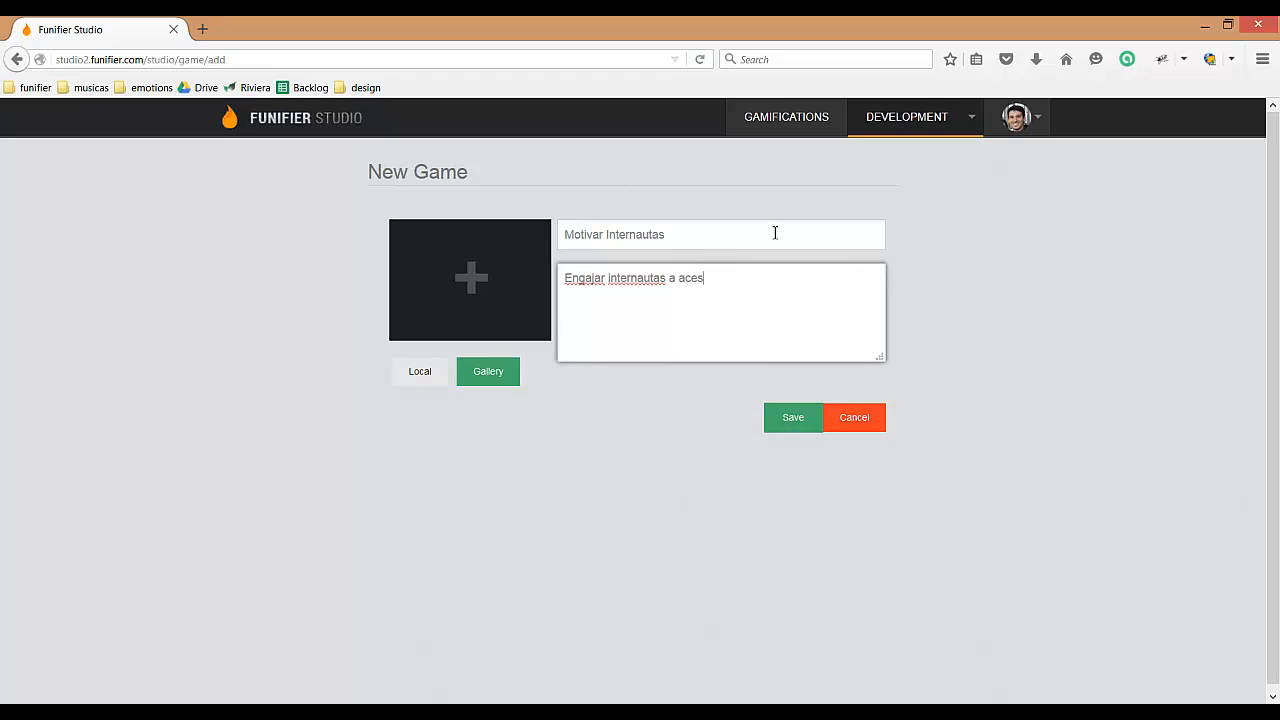
{"action": "type", "text": "r meu website."}
Step: Set the red flame badge from the gallery as the game's image and save the game
{"action": "left_click", "coordinate": [490, 377]}
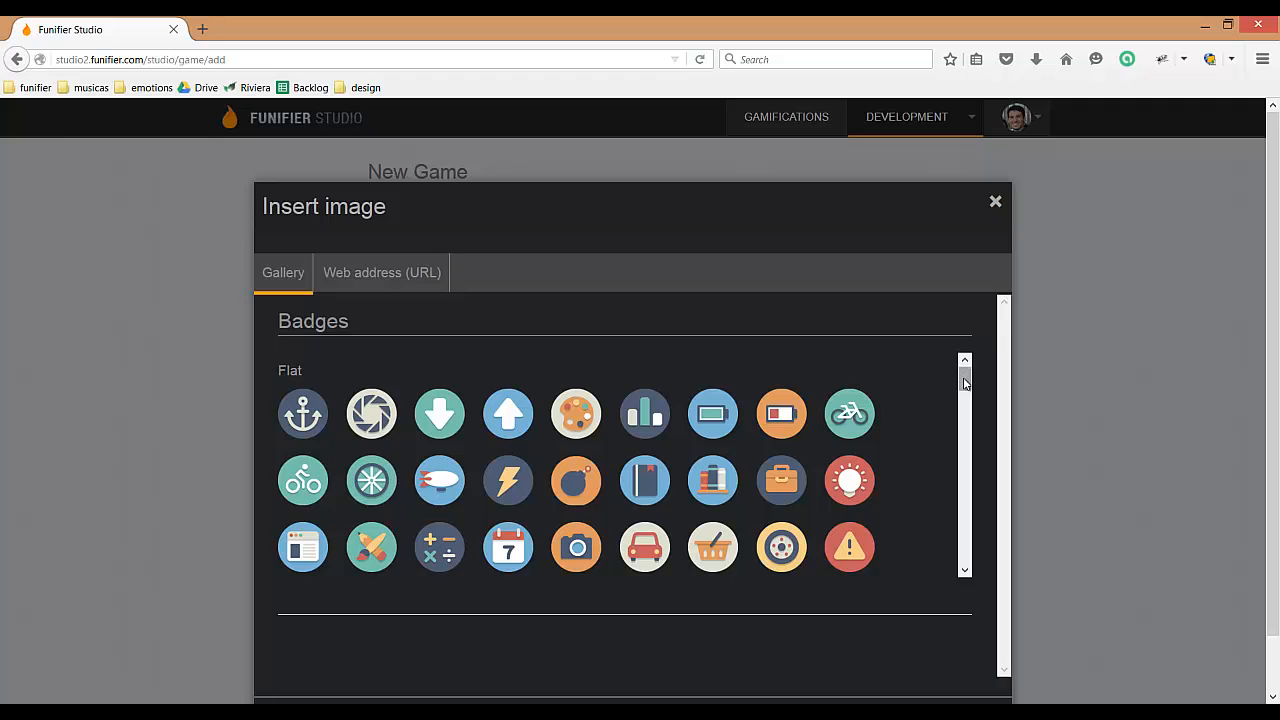
{"action": "left_click_drag", "start_coordinate": [965, 378], "coordinate": [972, 438]}
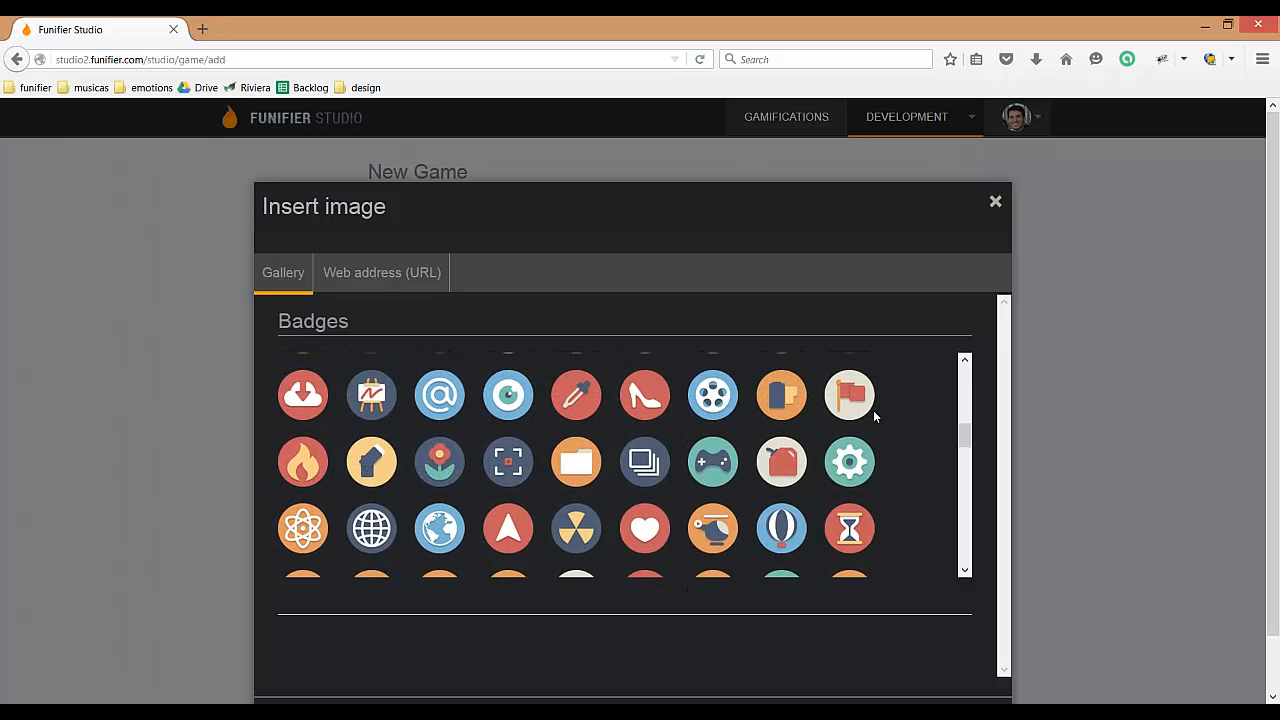
{"action": "left_click", "coordinate": [370, 281]}
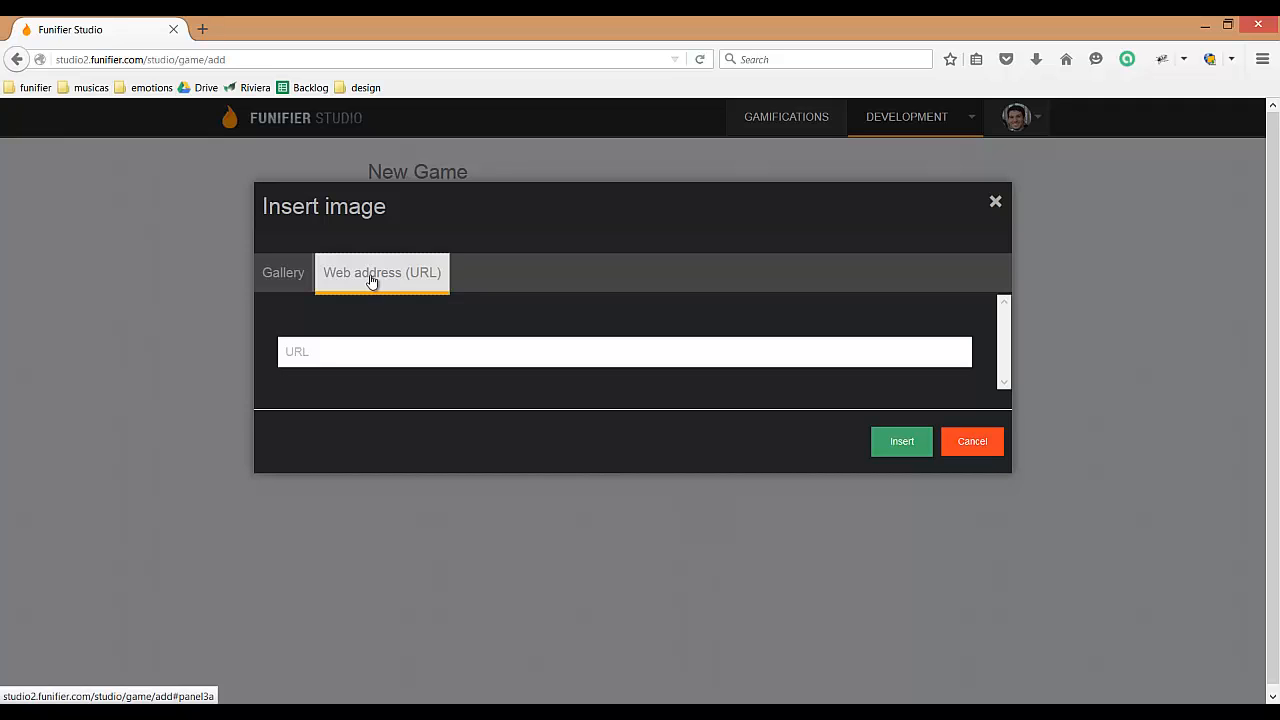
{"action": "left_click", "coordinate": [298, 277]}
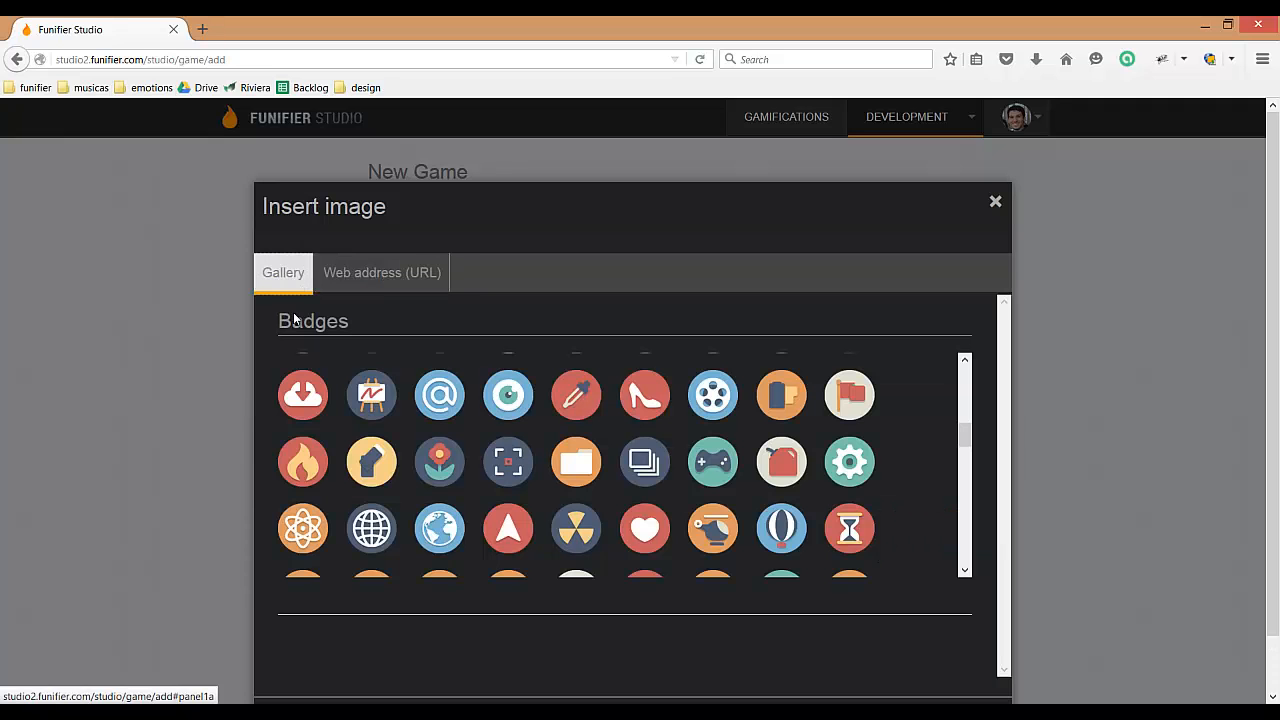
{"action": "left_click", "coordinate": [302, 462]}
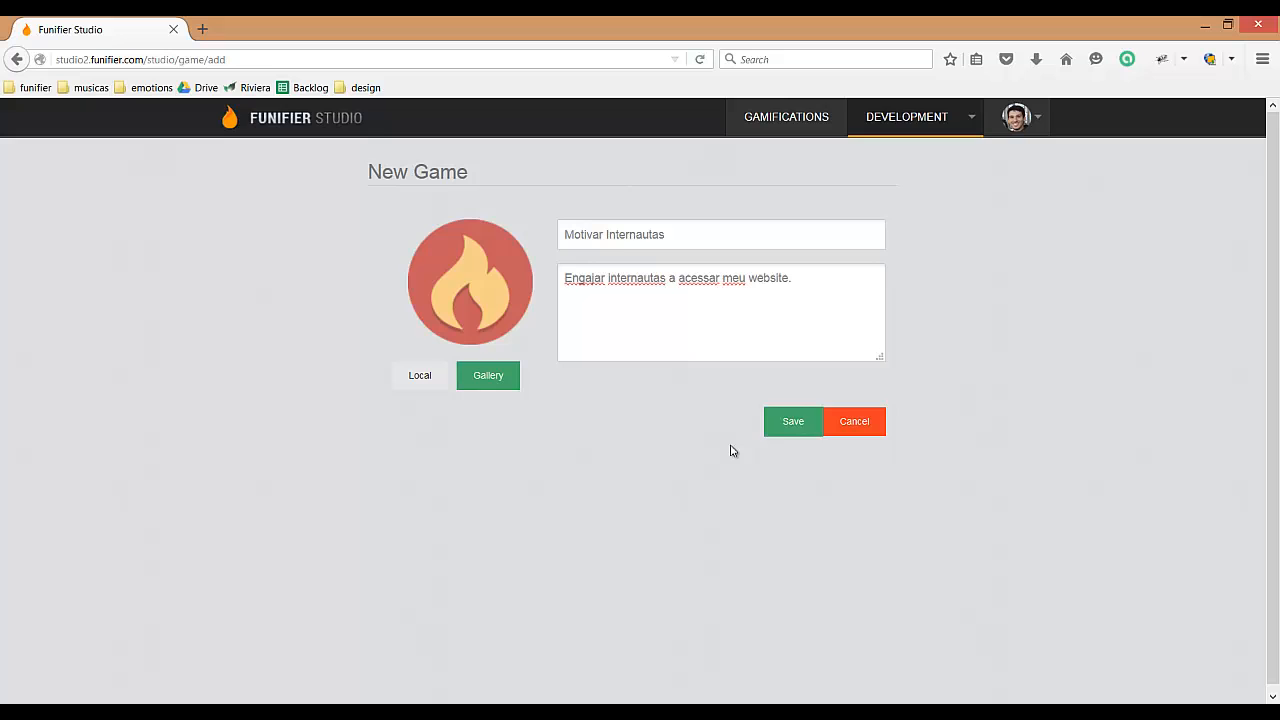
{"action": "left_click", "coordinate": [792, 421]}
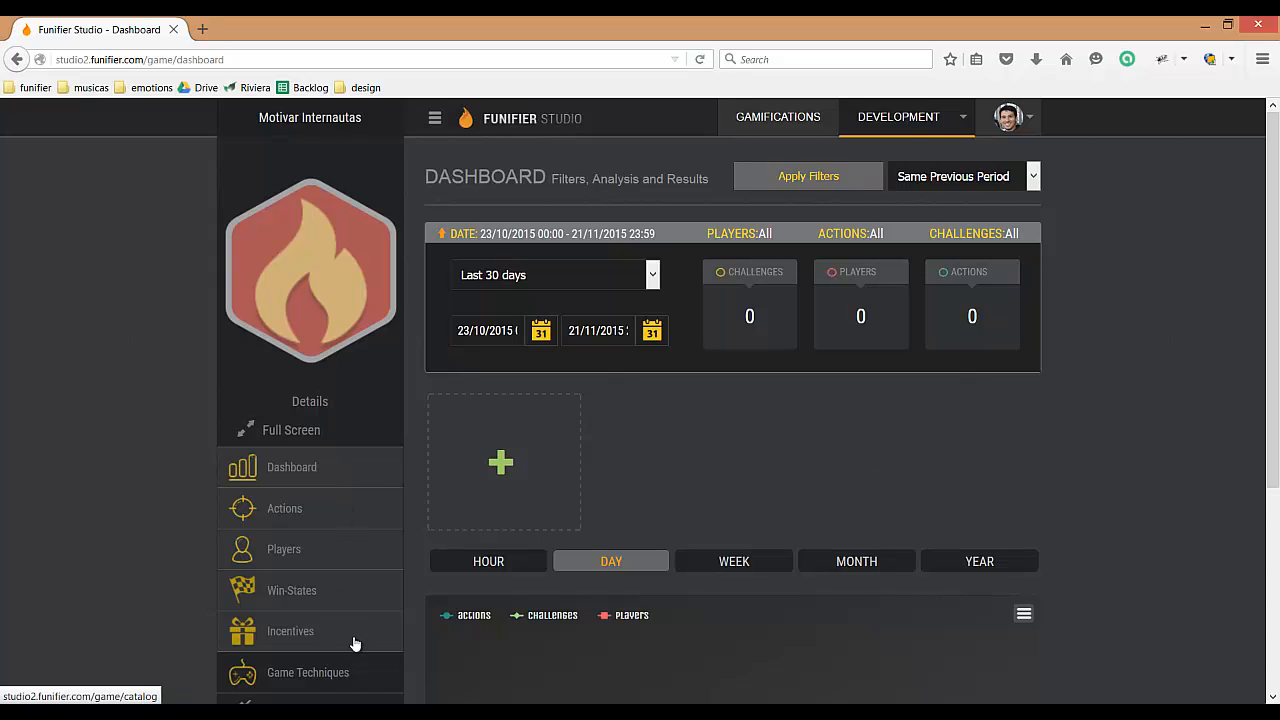
Step: Examine the list of available game techniques with their descriptions and progress
{"action": "left_click", "coordinate": [311, 679]}
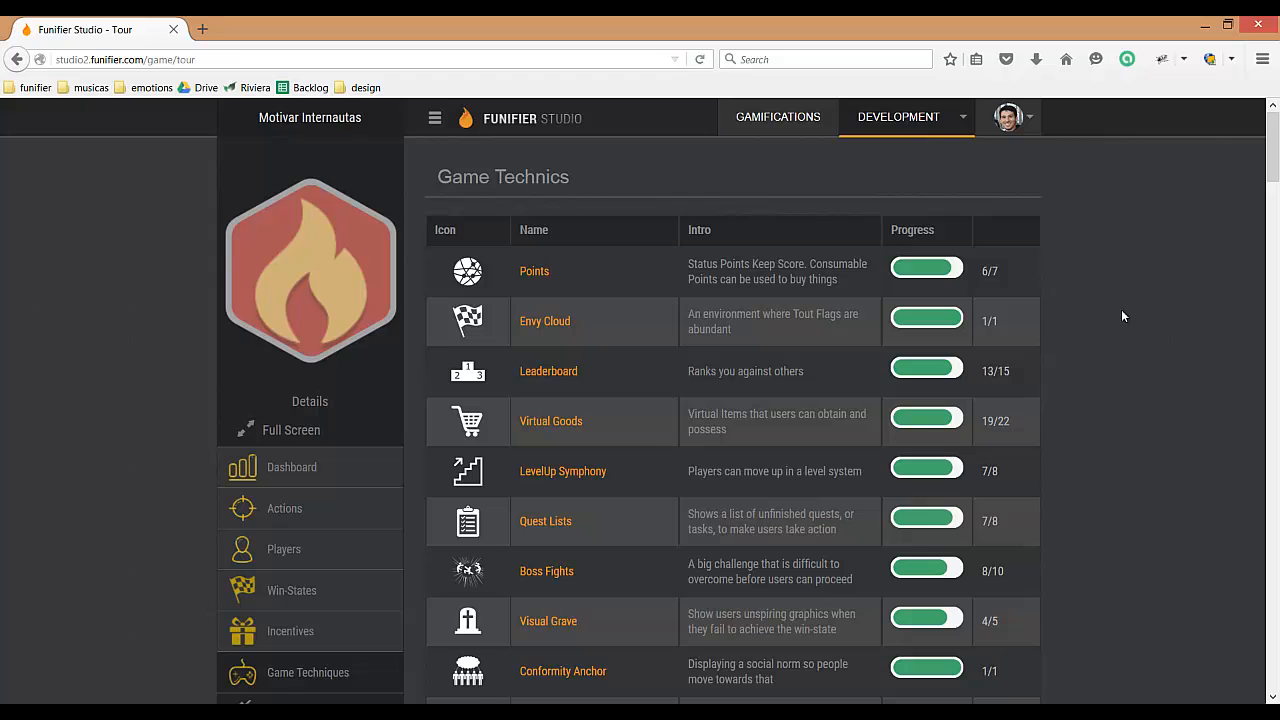
{"action": "scroll", "coordinate": [1121, 316], "scroll_direction": "down", "scroll_amount": 6}
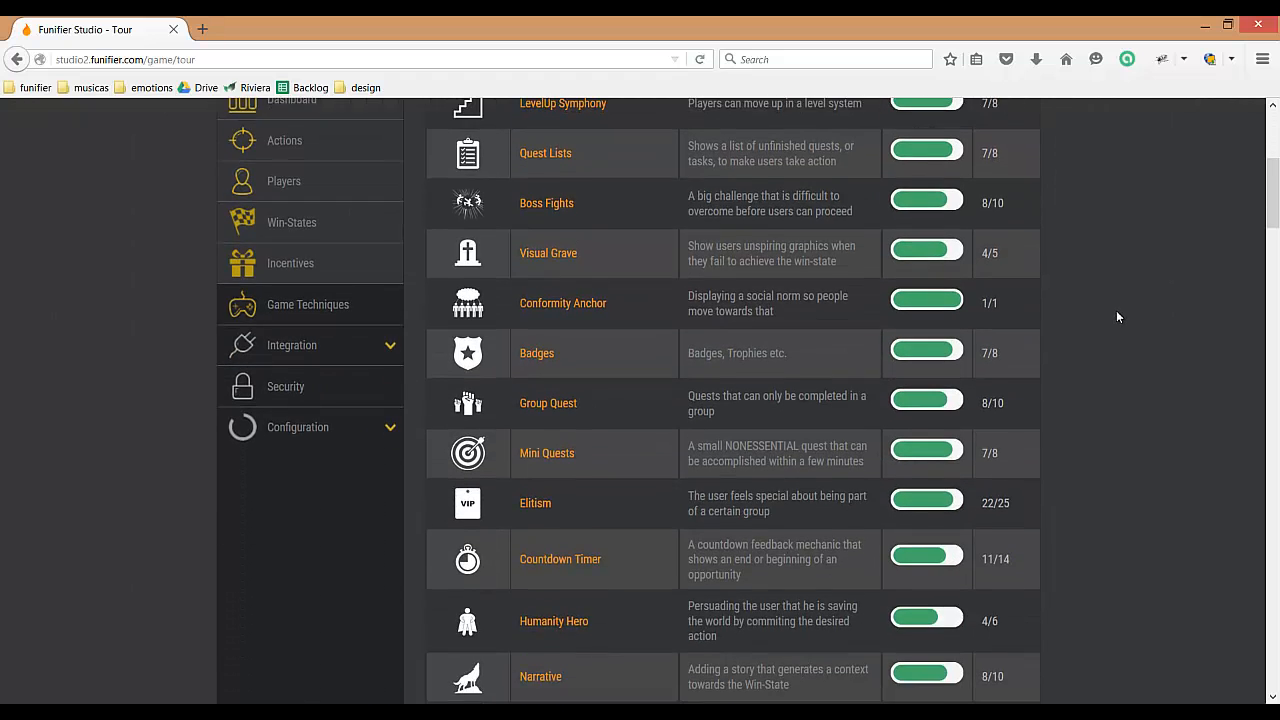
{"action": "scroll", "coordinate": [1118, 316], "scroll_direction": "down", "scroll_amount": 8}
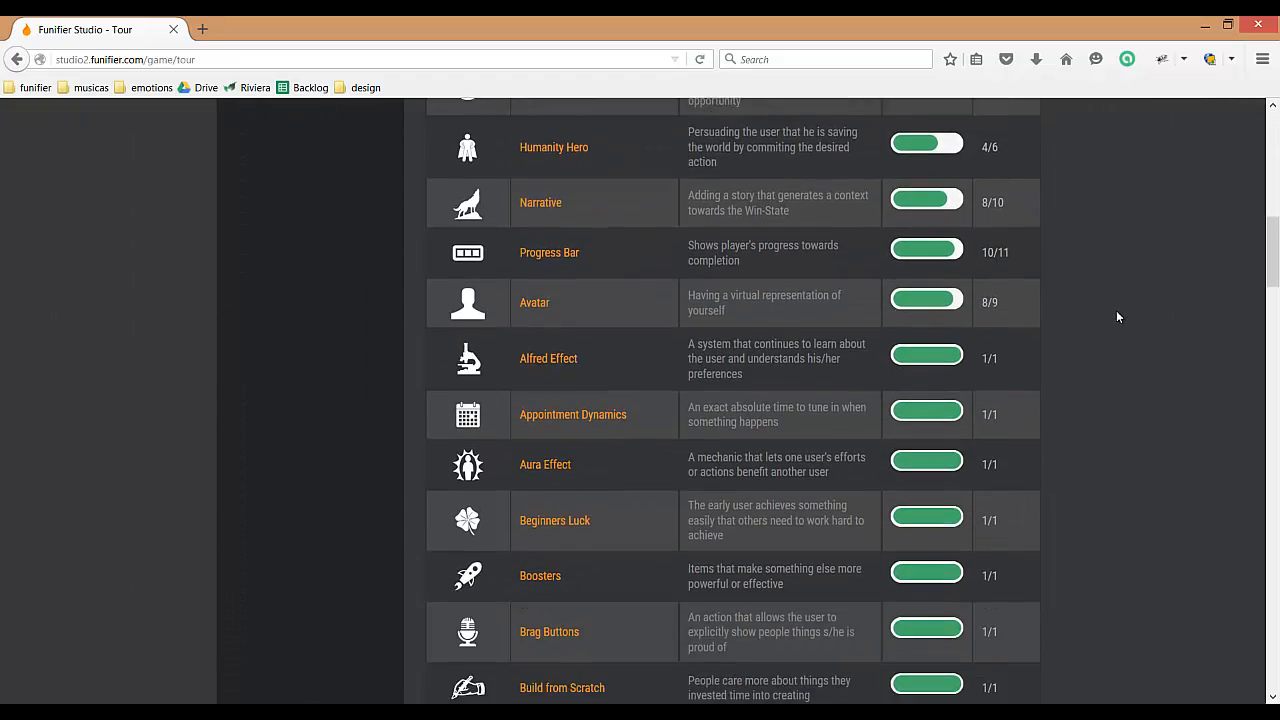
{"action": "scroll", "coordinate": [1118, 316], "scroll_direction": "down", "scroll_amount": 8}
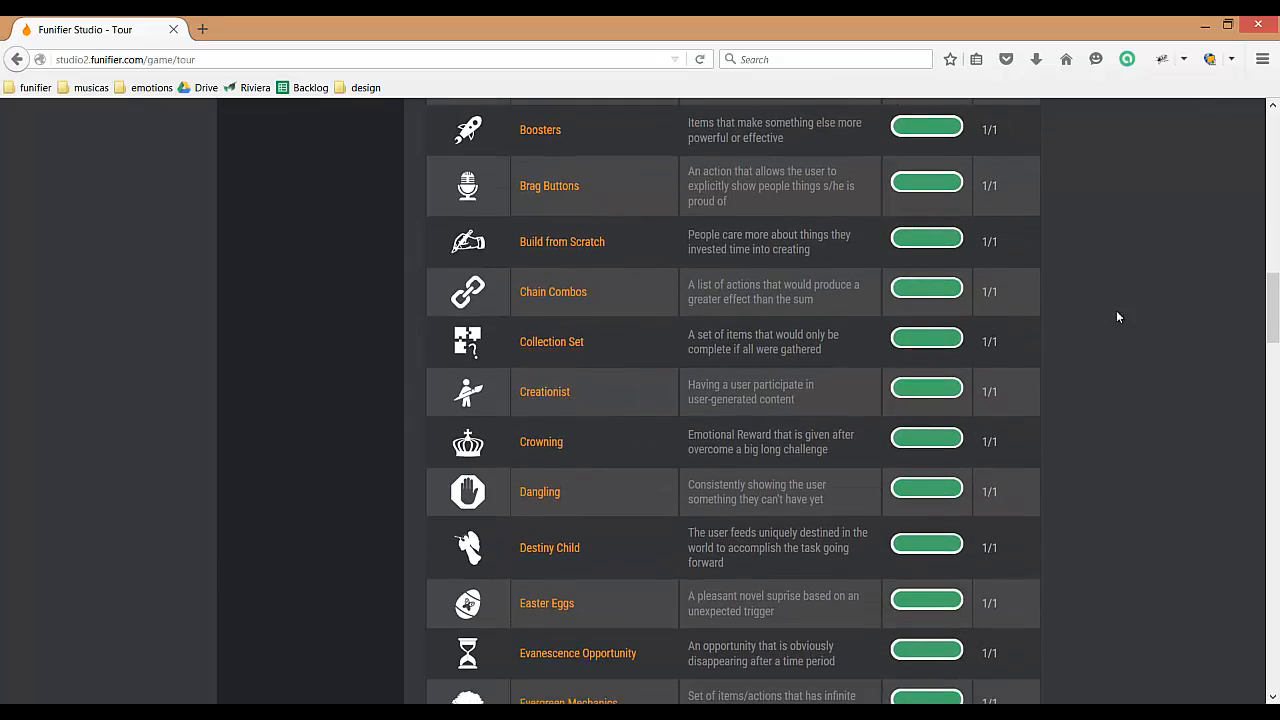
{"action": "scroll", "coordinate": [1118, 316], "scroll_direction": "down", "scroll_amount": 9}
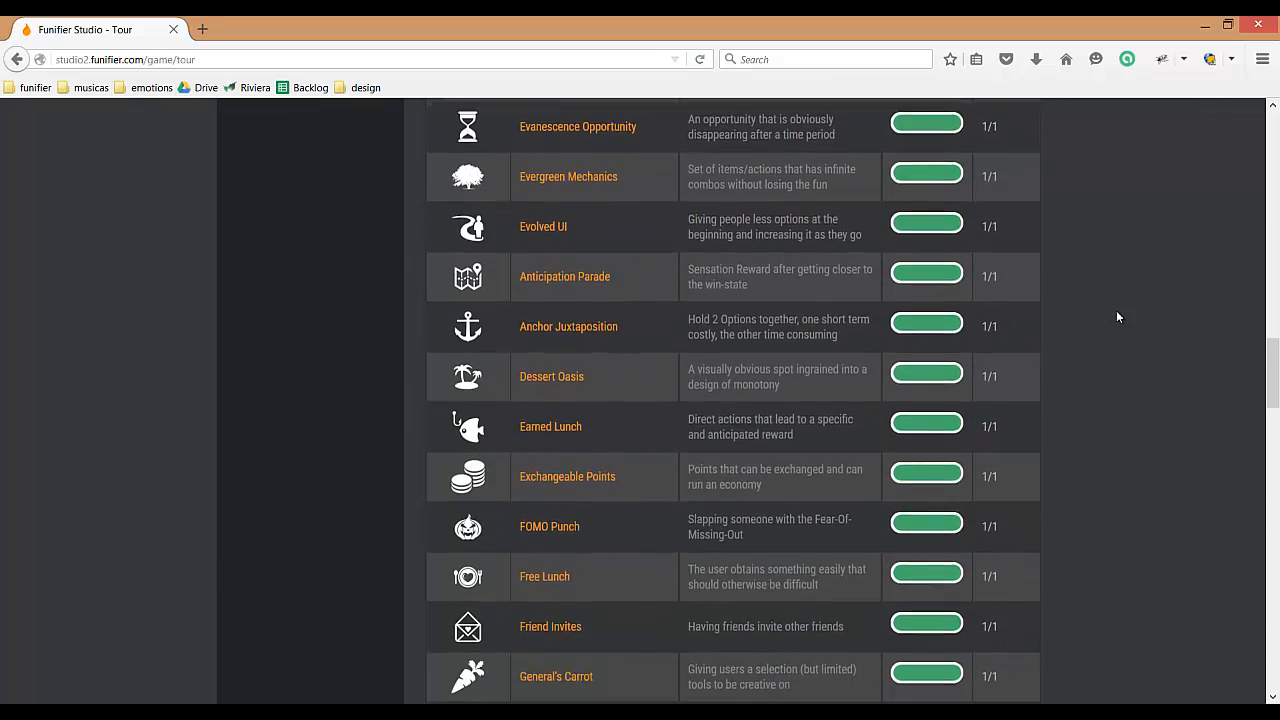
{"action": "scroll", "coordinate": [1118, 316], "scroll_direction": "down", "scroll_amount": 11}
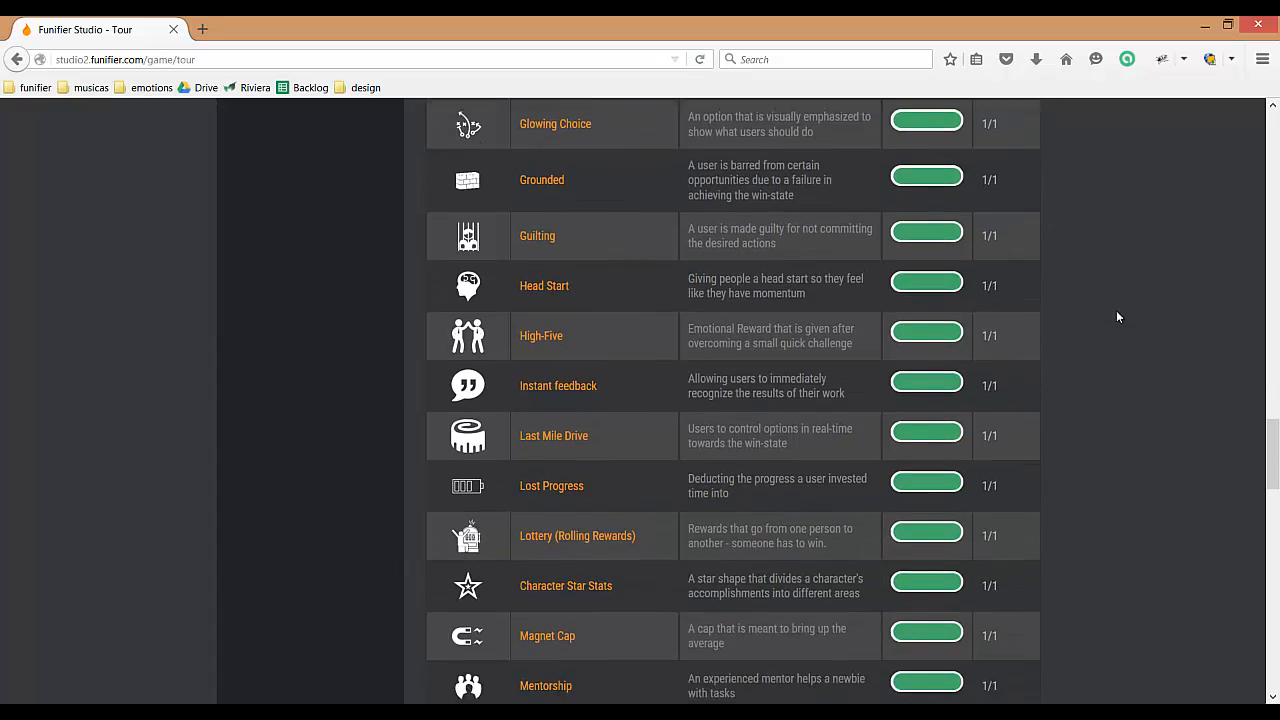
{"action": "scroll", "coordinate": [1118, 317], "scroll_direction": "down", "scroll_amount": 10}
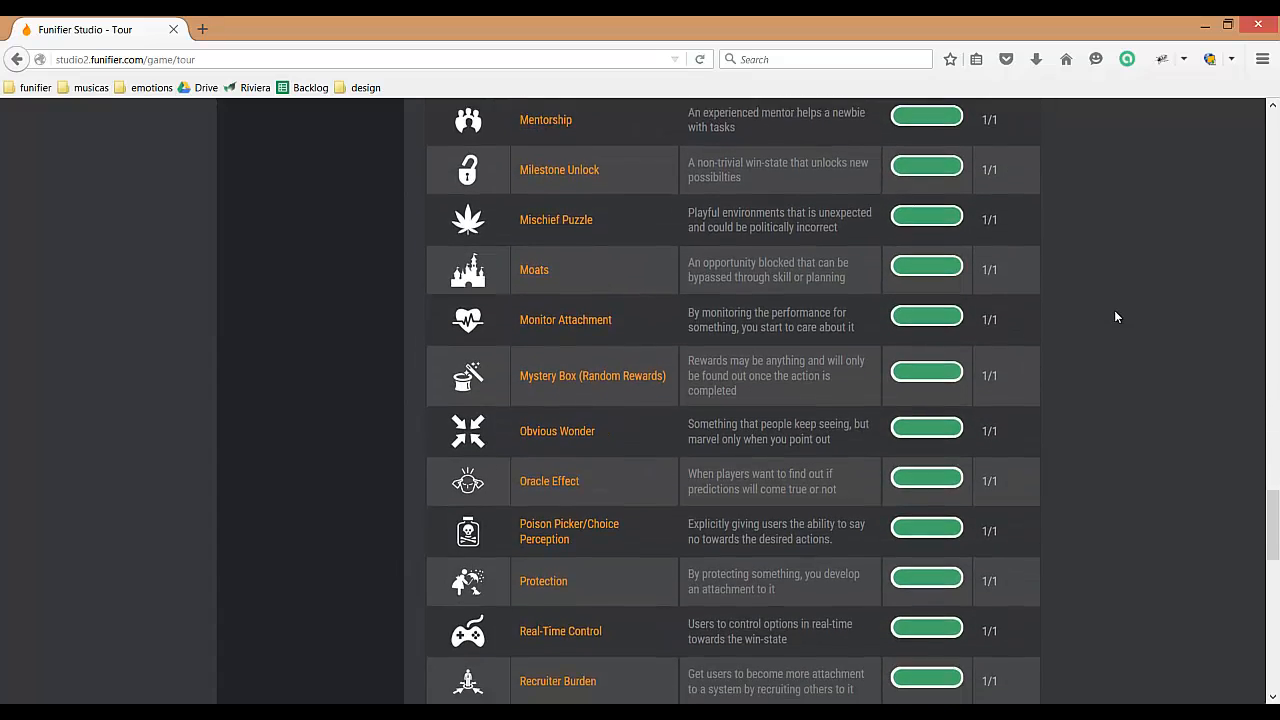
{"action": "scroll", "coordinate": [1117, 317], "scroll_direction": "down", "scroll_amount": 9}
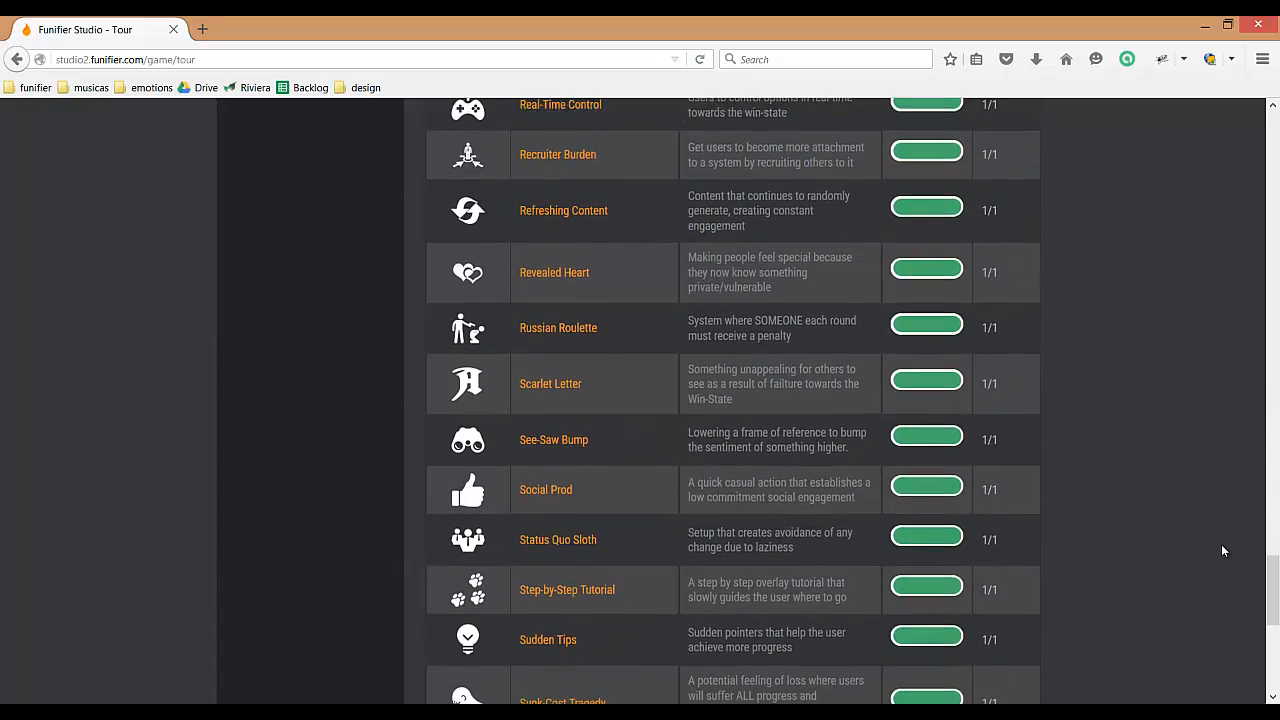
{"action": "left_click_drag", "start_coordinate": [1273, 600], "coordinate": [1273, 140]}
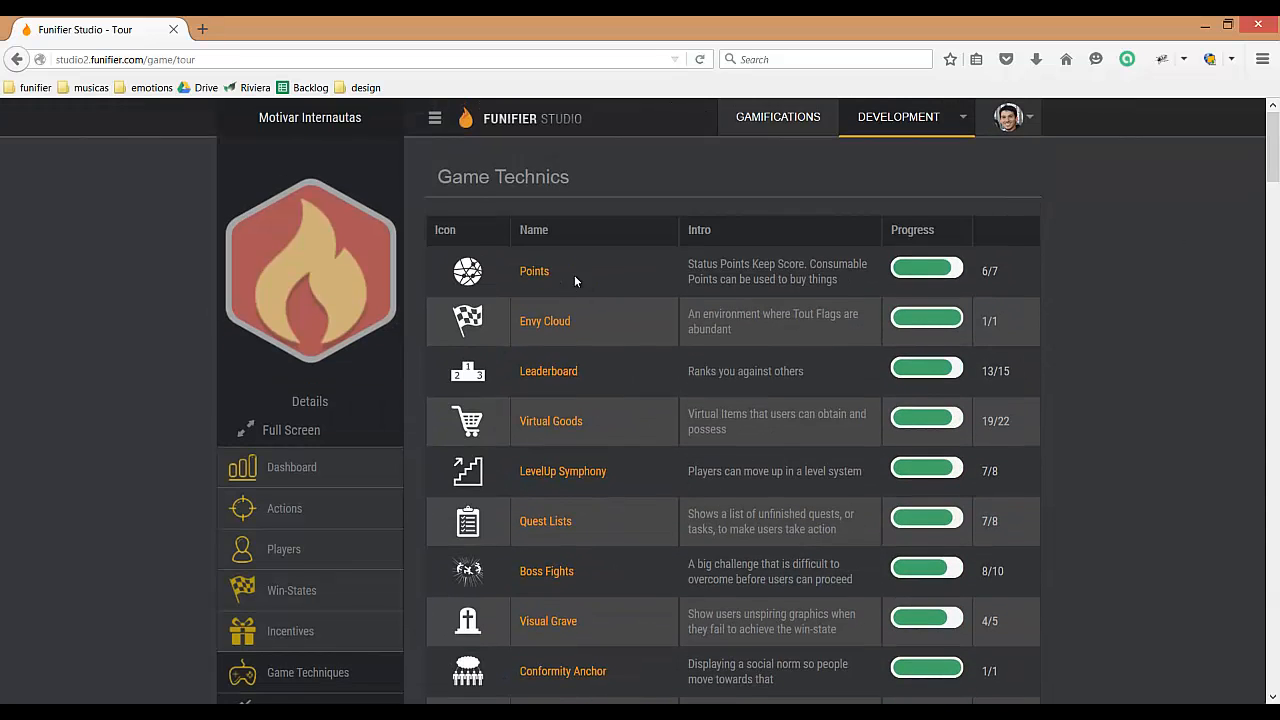
Step: Create a new point in the Points technique with category "pontos" and short name "pontos"
{"action": "key", "text": "F5"}
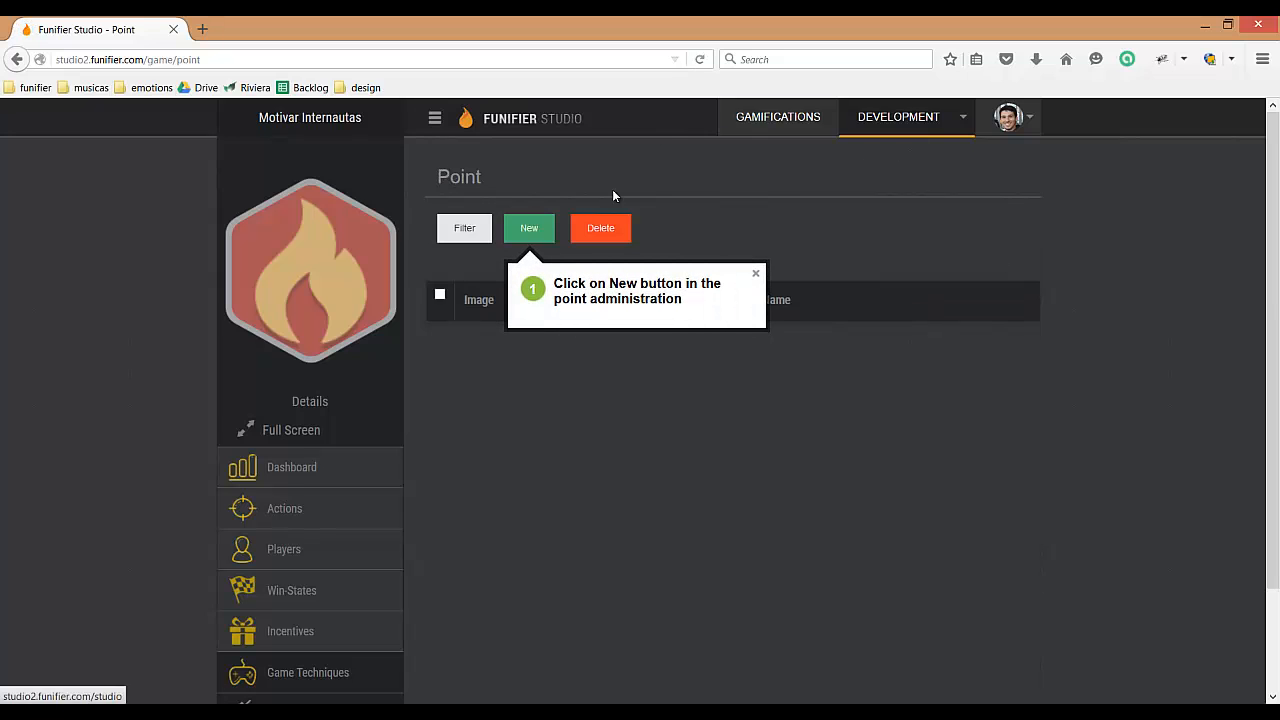
{"action": "left_click", "coordinate": [535, 230]}
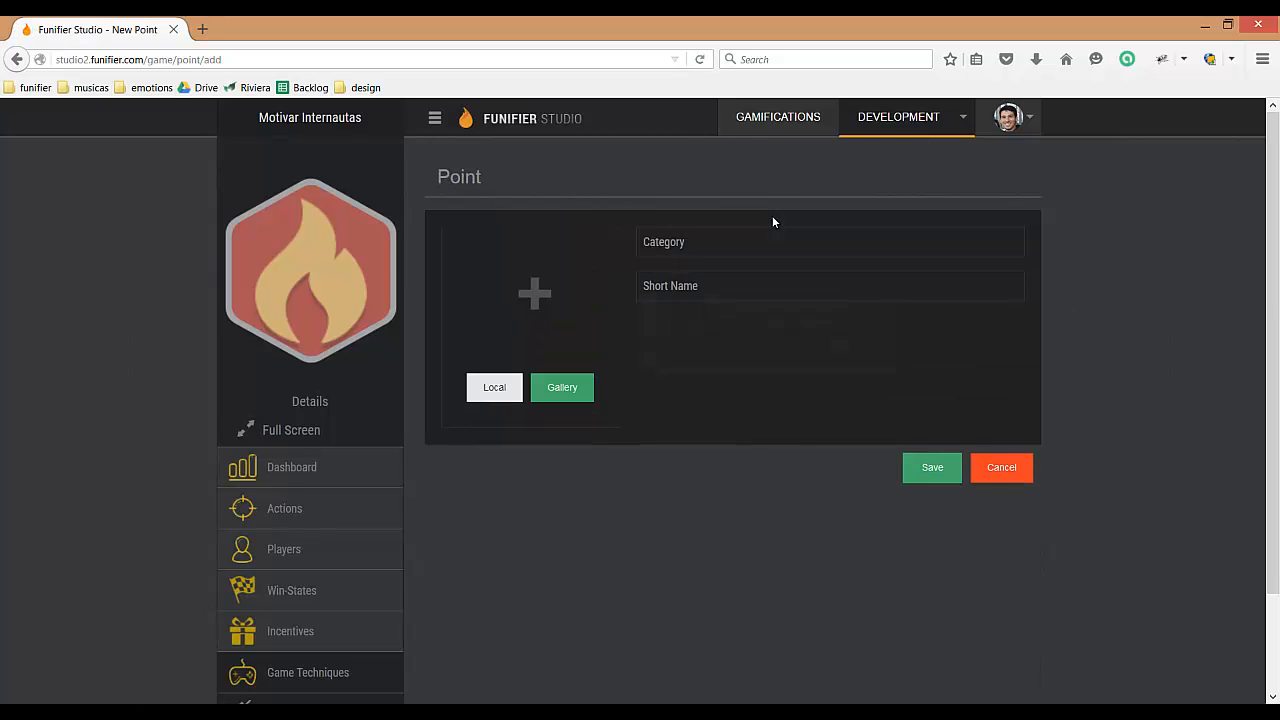
{"action": "left_click", "coordinate": [720, 241]}
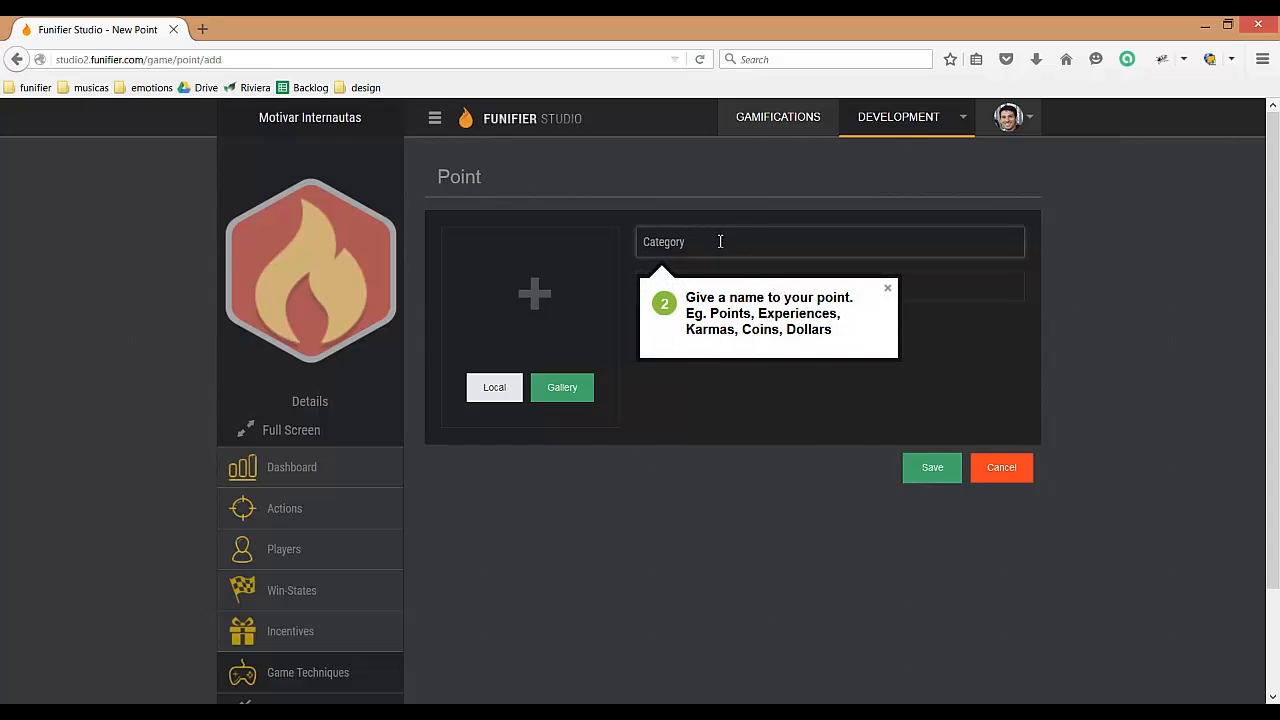
{"action": "type", "text": "pontos"}
{"action": "key", "text": "Tab"}
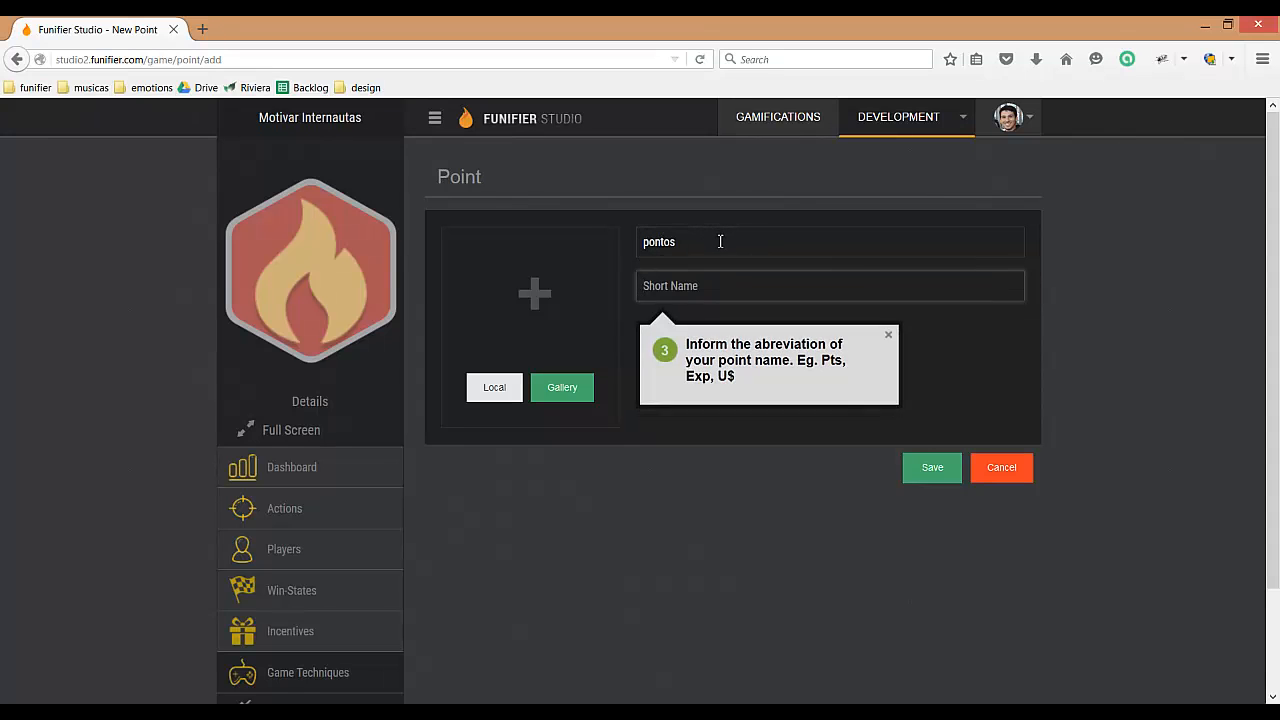
{"action": "type", "text": "pontos"}
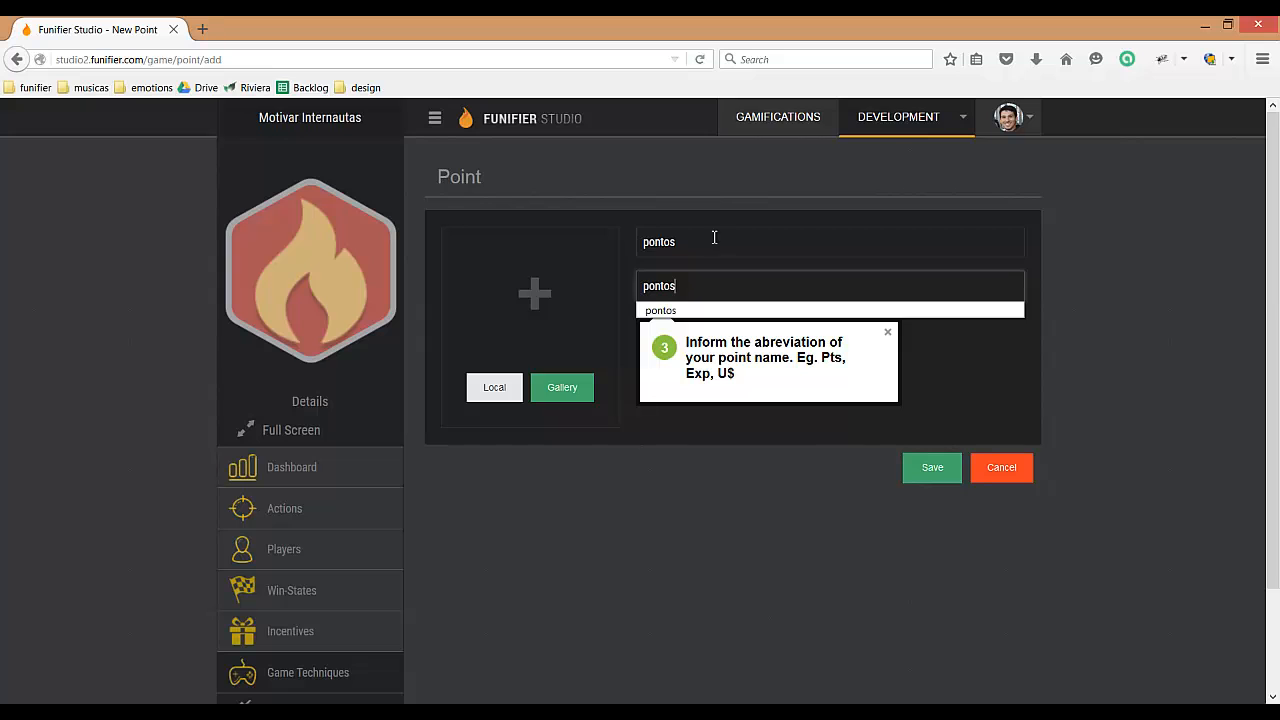
Step: Give the point the blue up-arrow badge from the gallery, save it and dismiss the guided tour
{"action": "left_click", "coordinate": [562, 388]}
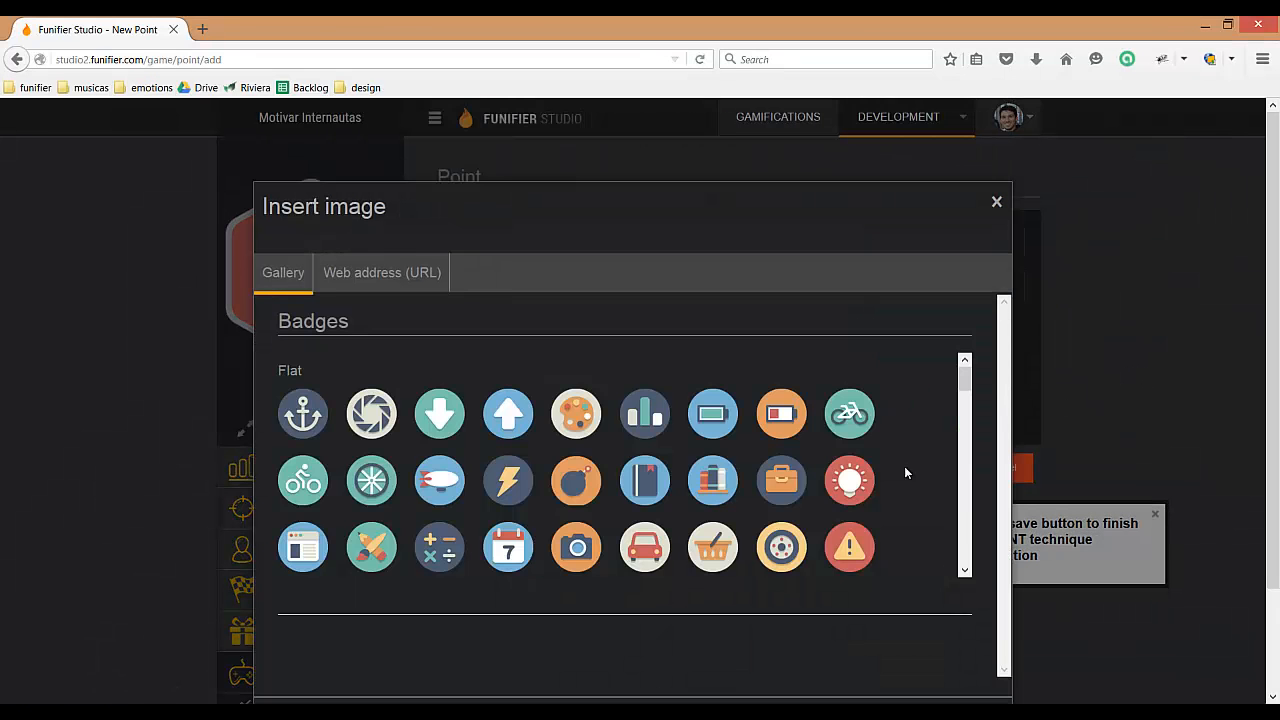
{"action": "left_click", "coordinate": [508, 414]}
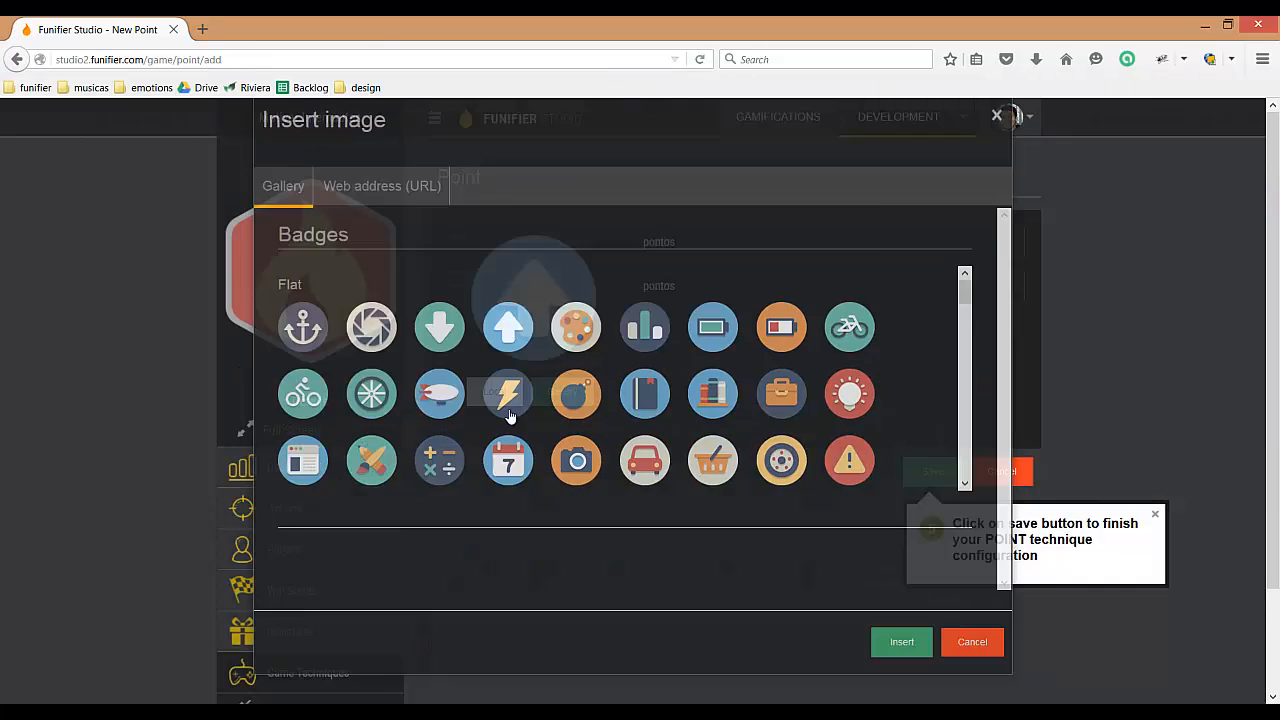
{"action": "left_click", "coordinate": [929, 470]}
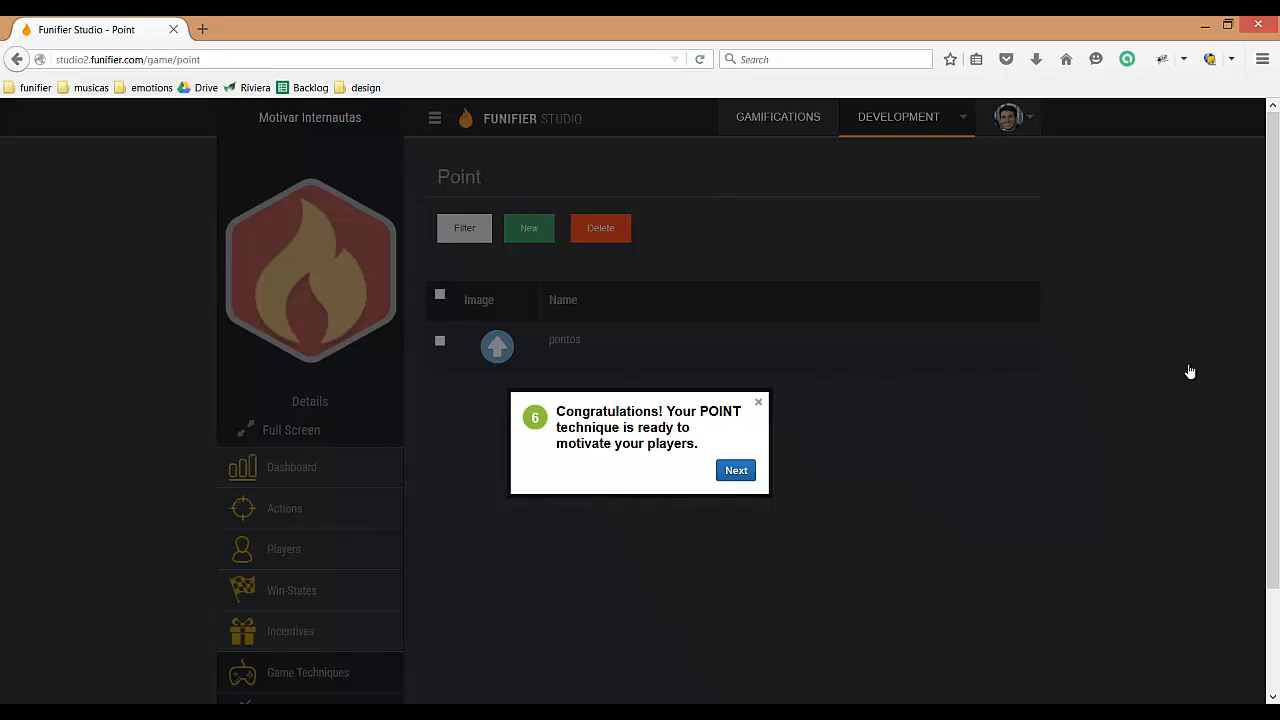
{"action": "left_click", "coordinate": [759, 405]}
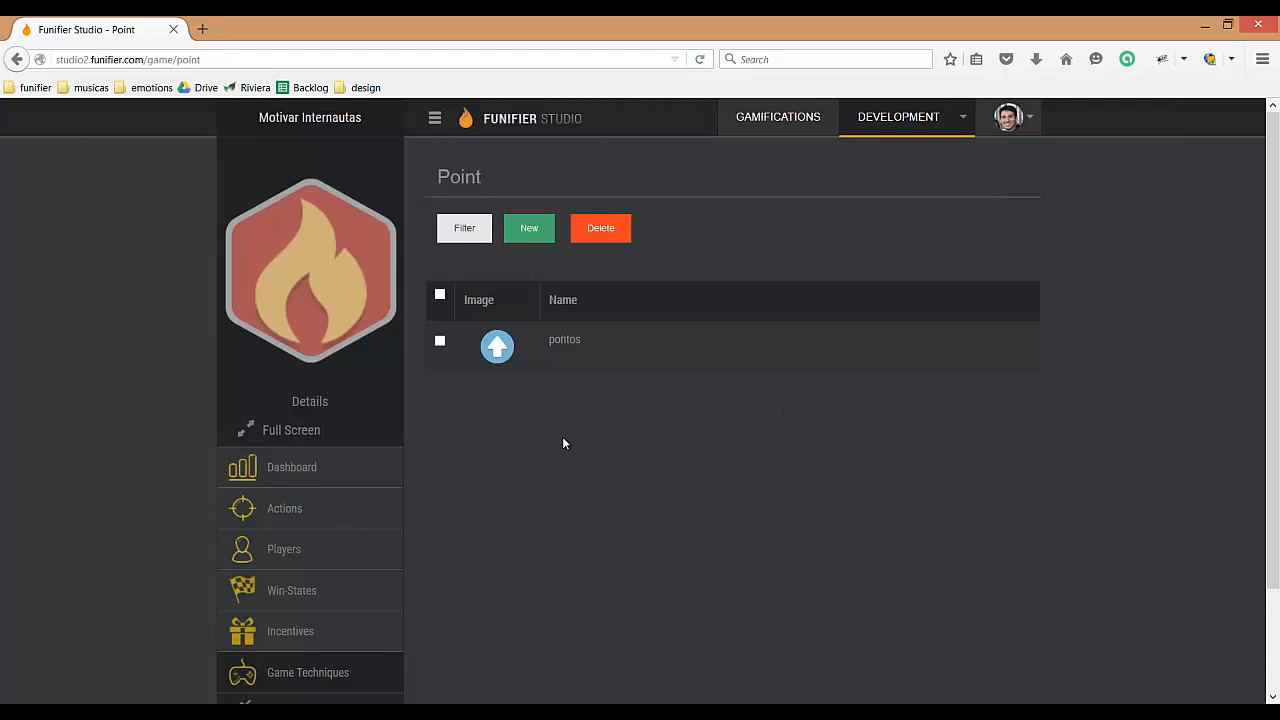
Step: Open the HTML integration page of the game
{"action": "scroll", "coordinate": [563, 440], "scroll_direction": "down", "scroll_amount": 3}
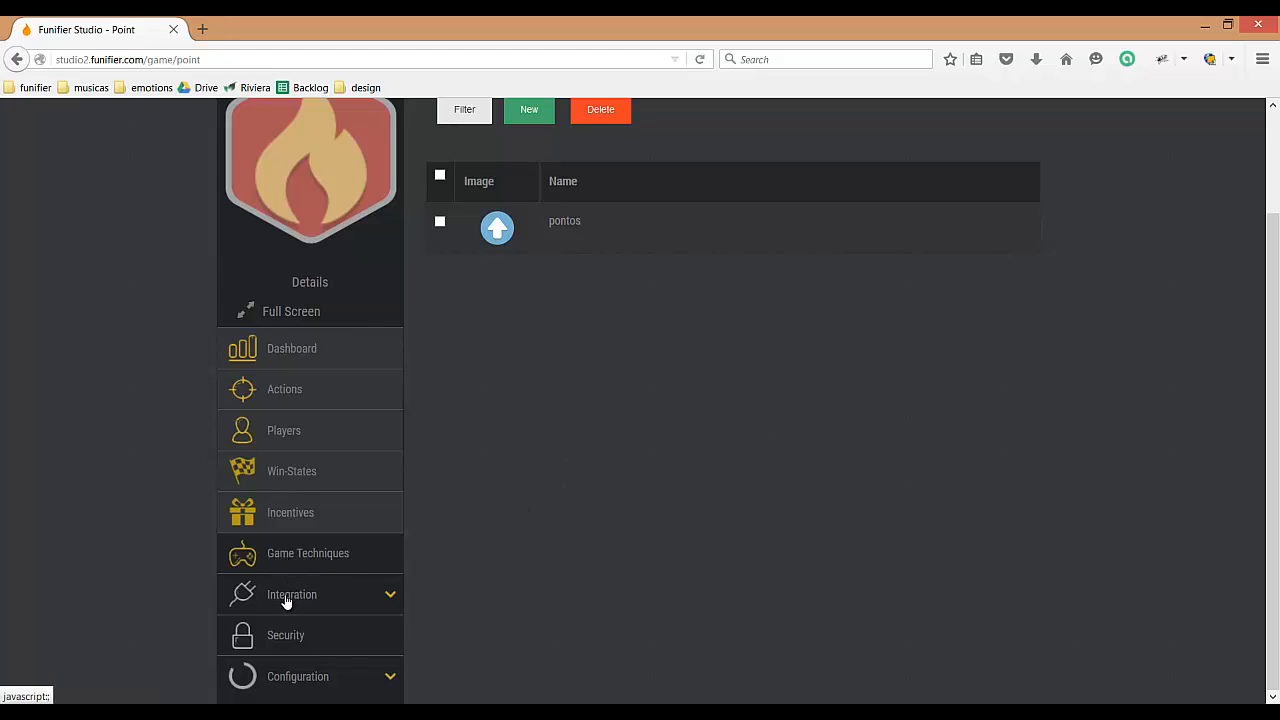
{"action": "left_click", "coordinate": [326, 600]}
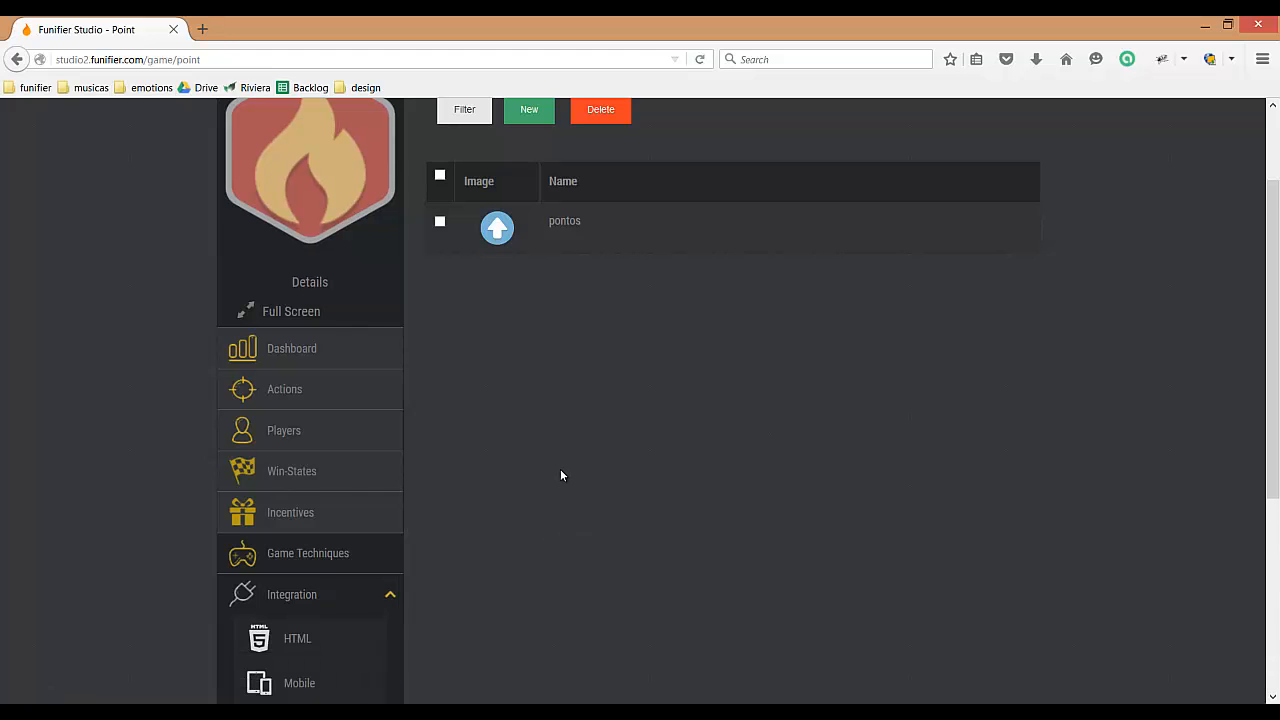
{"action": "scroll", "coordinate": [561, 475], "scroll_direction": "down", "scroll_amount": 5}
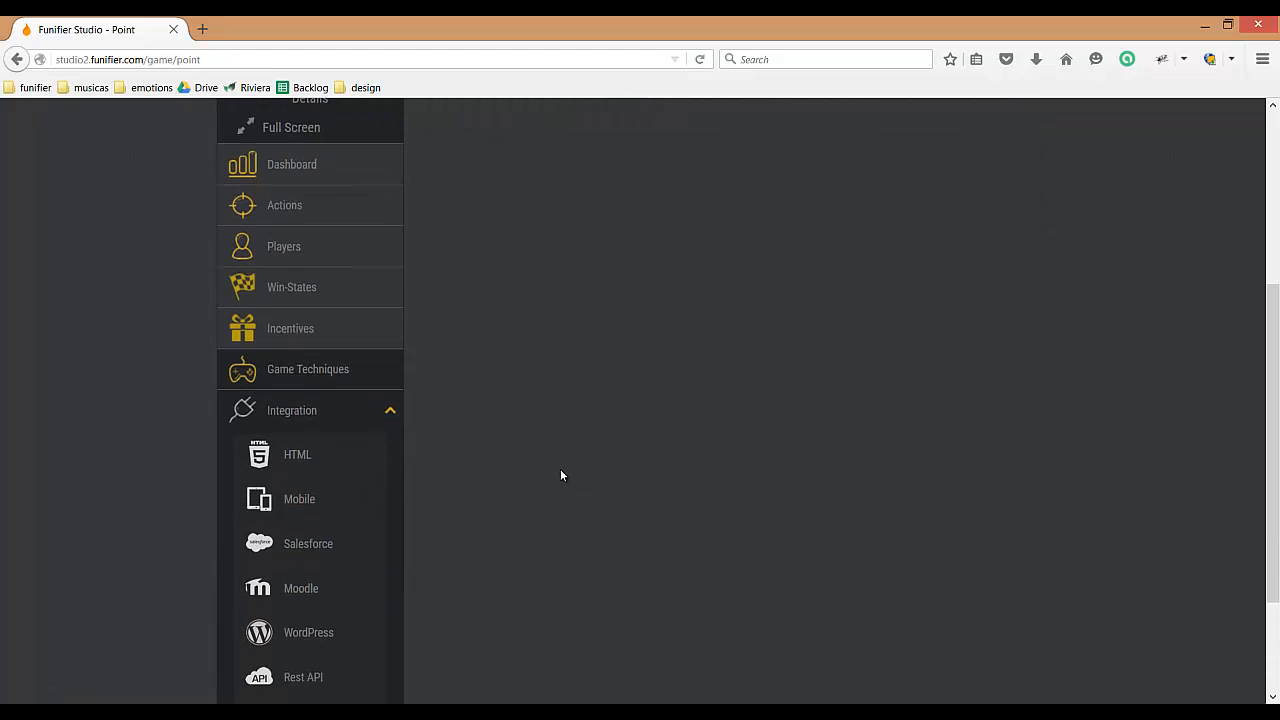
{"action": "scroll", "coordinate": [561, 475], "scroll_direction": "up", "scroll_amount": 2}
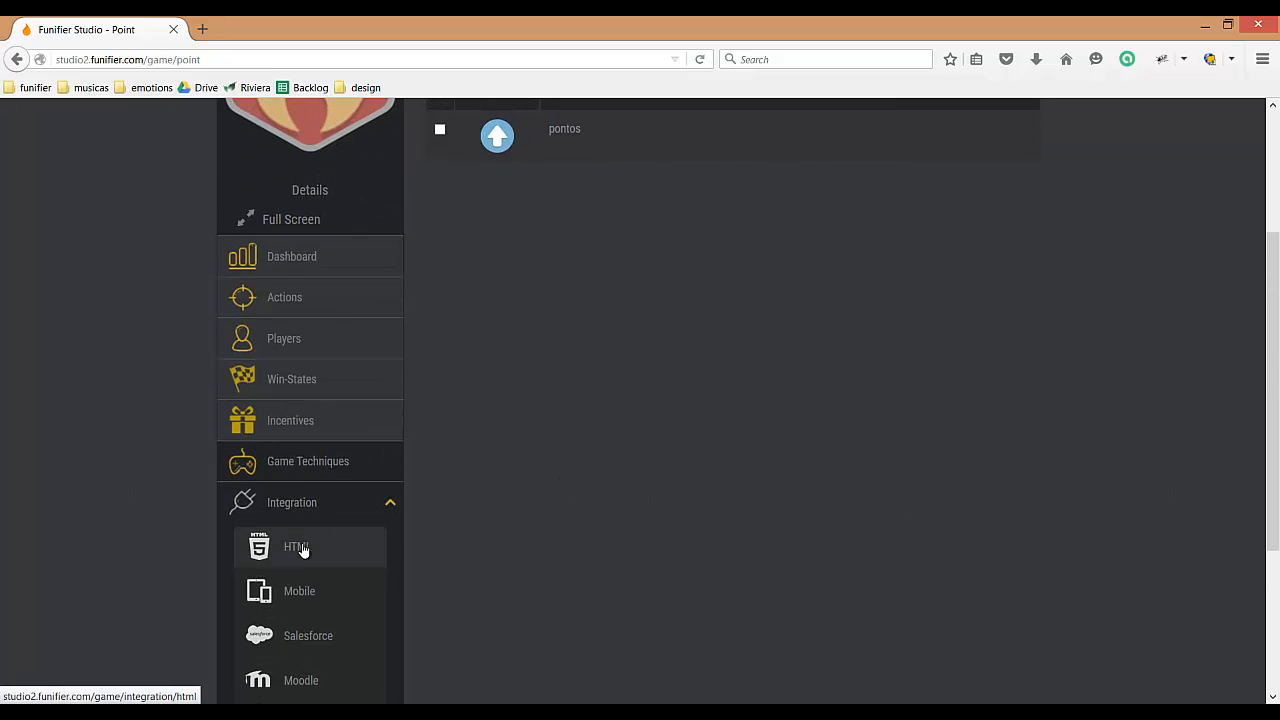
{"action": "left_click", "coordinate": [302, 549]}
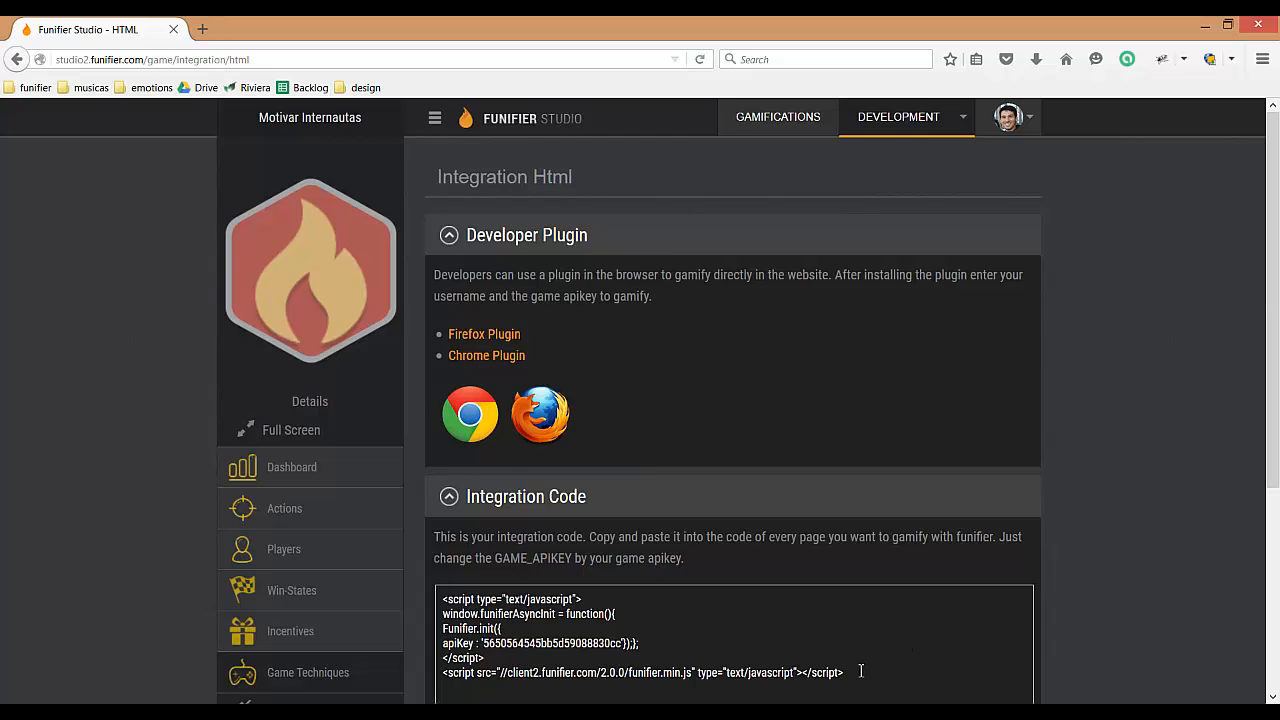
Step: Examine the HTML integration script and the game API key it contains
{"action": "left_click_drag", "start_coordinate": [846, 672], "coordinate": [442, 598]}
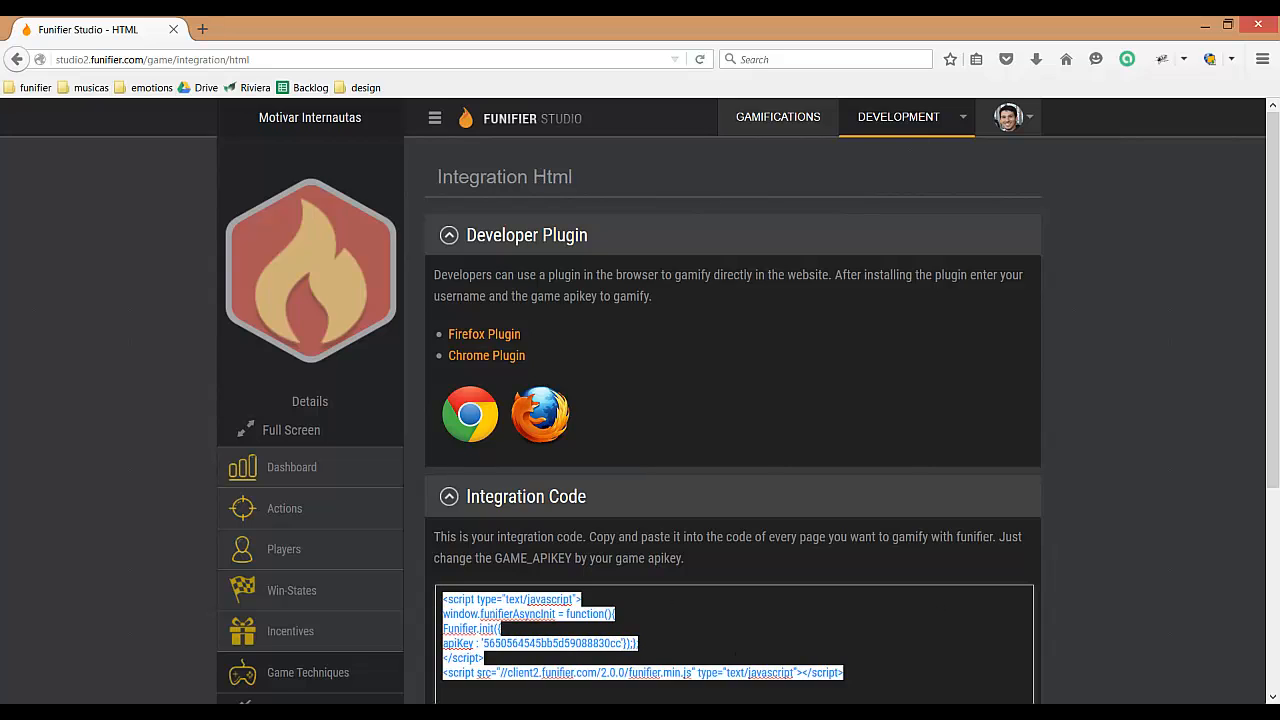
{"action": "left_click", "coordinate": [1155, 398]}
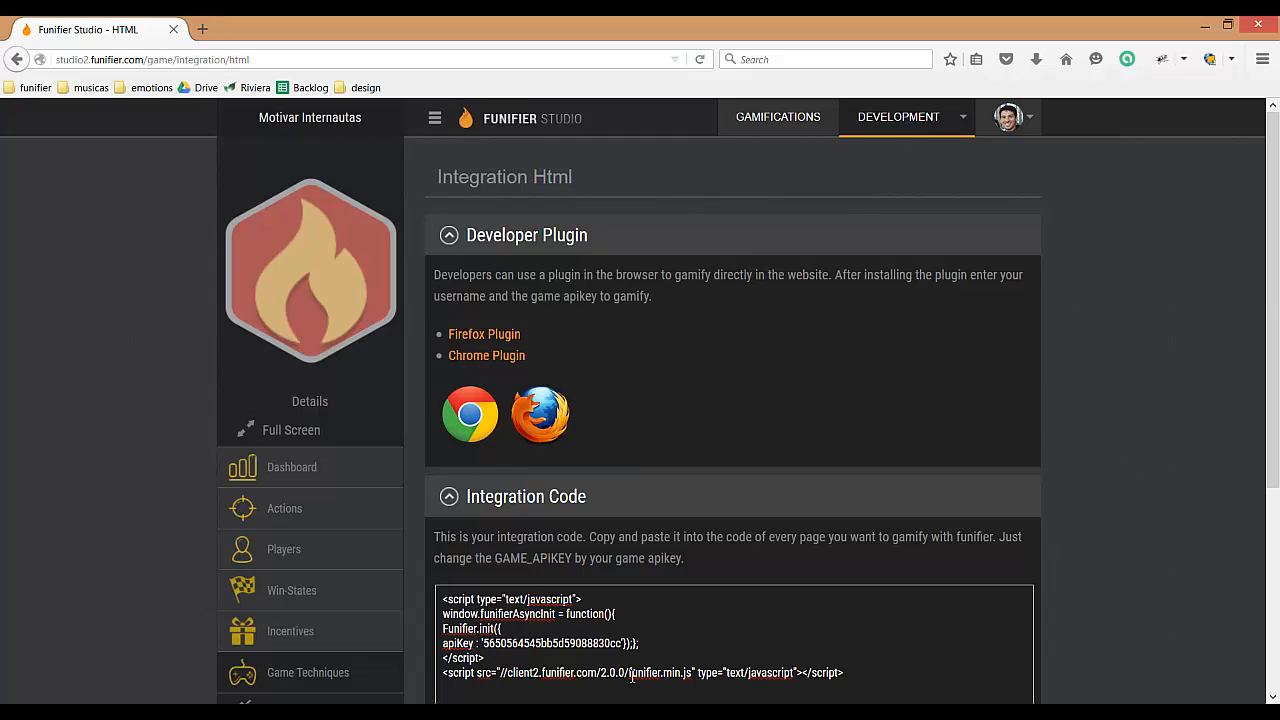
{"action": "left_click", "coordinate": [587, 643]}
{"action": "double_click", "coordinate": [587, 643]}
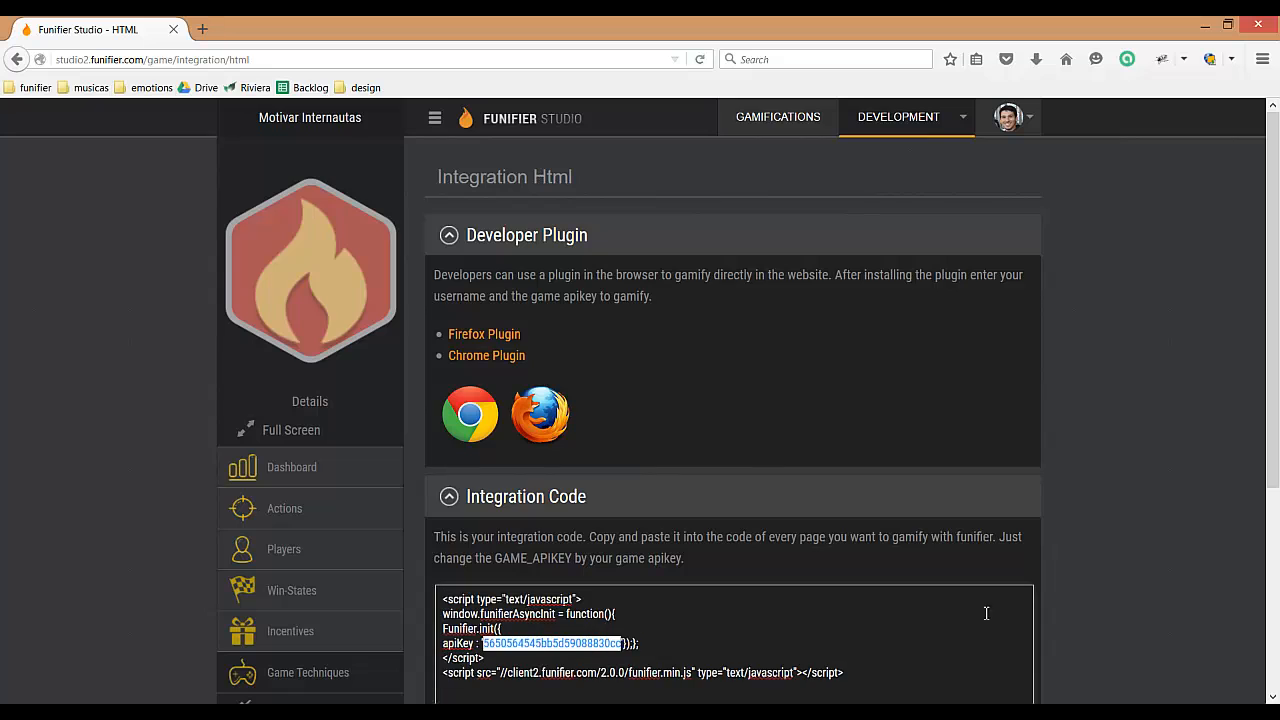
{"action": "left_click", "coordinate": [1170, 371]}
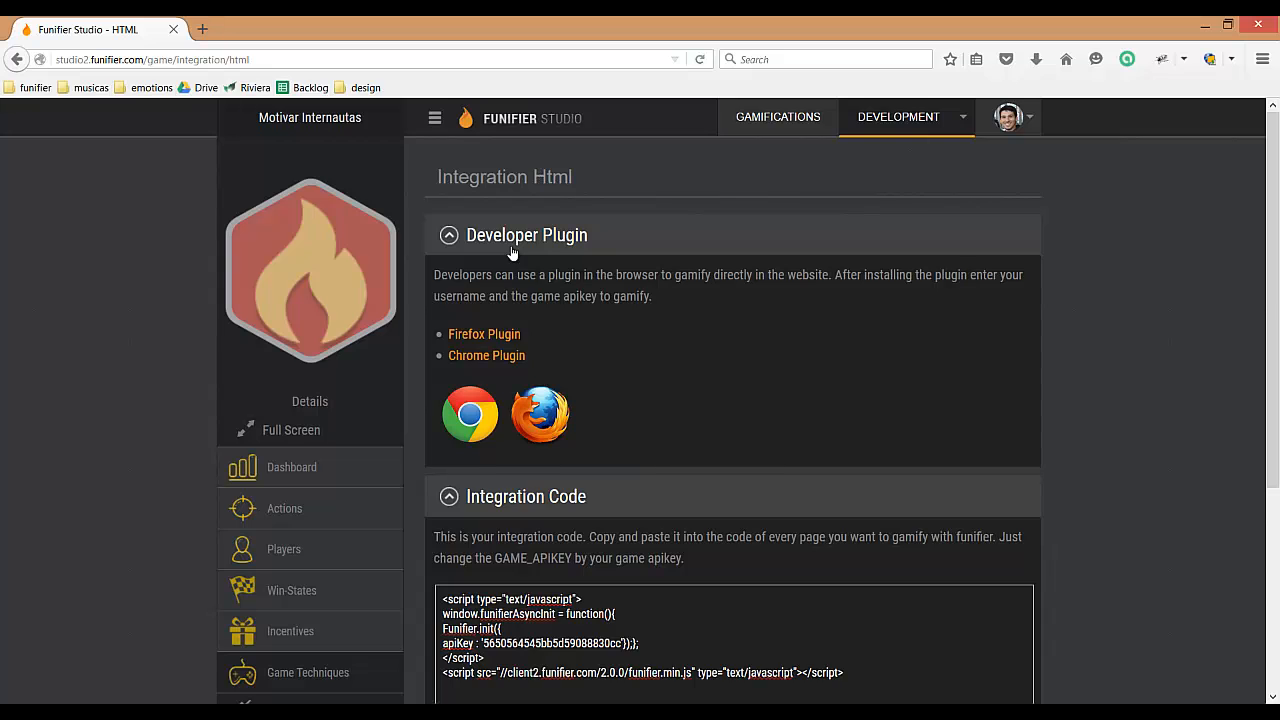
{"action": "left_click_drag", "start_coordinate": [849, 671], "coordinate": [446, 592]}
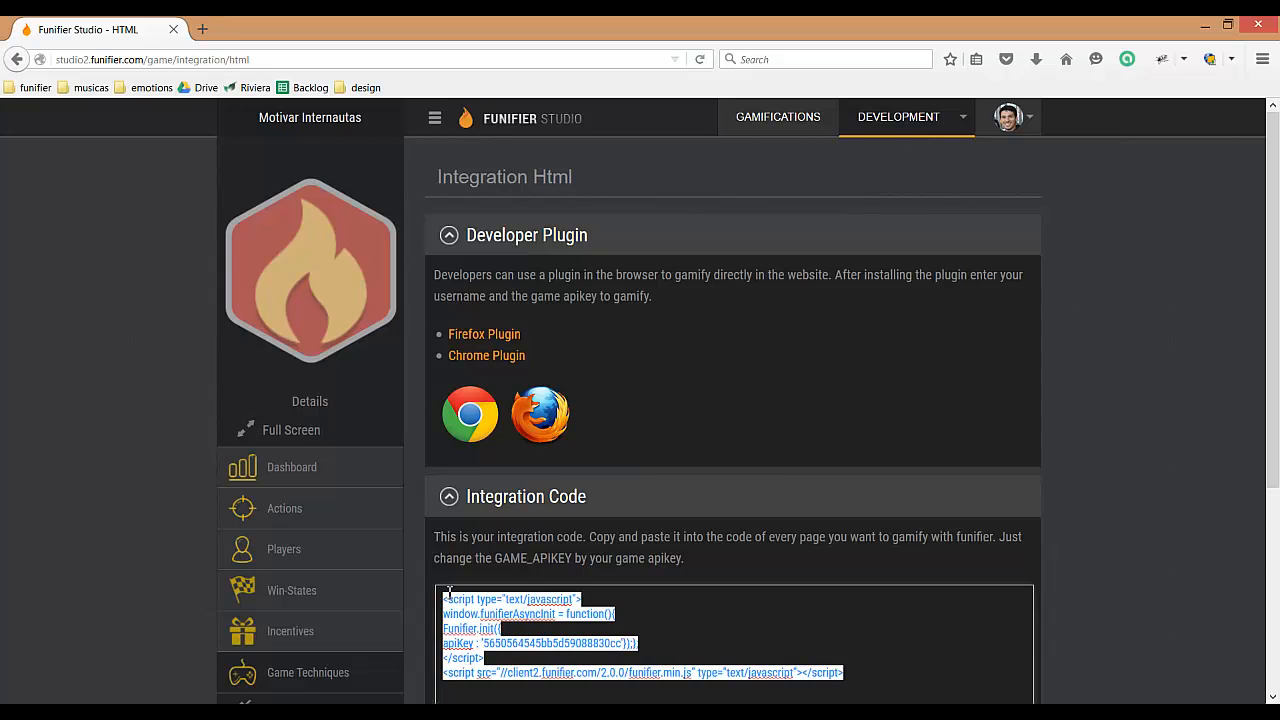
{"action": "left_click", "coordinate": [582, 598]}
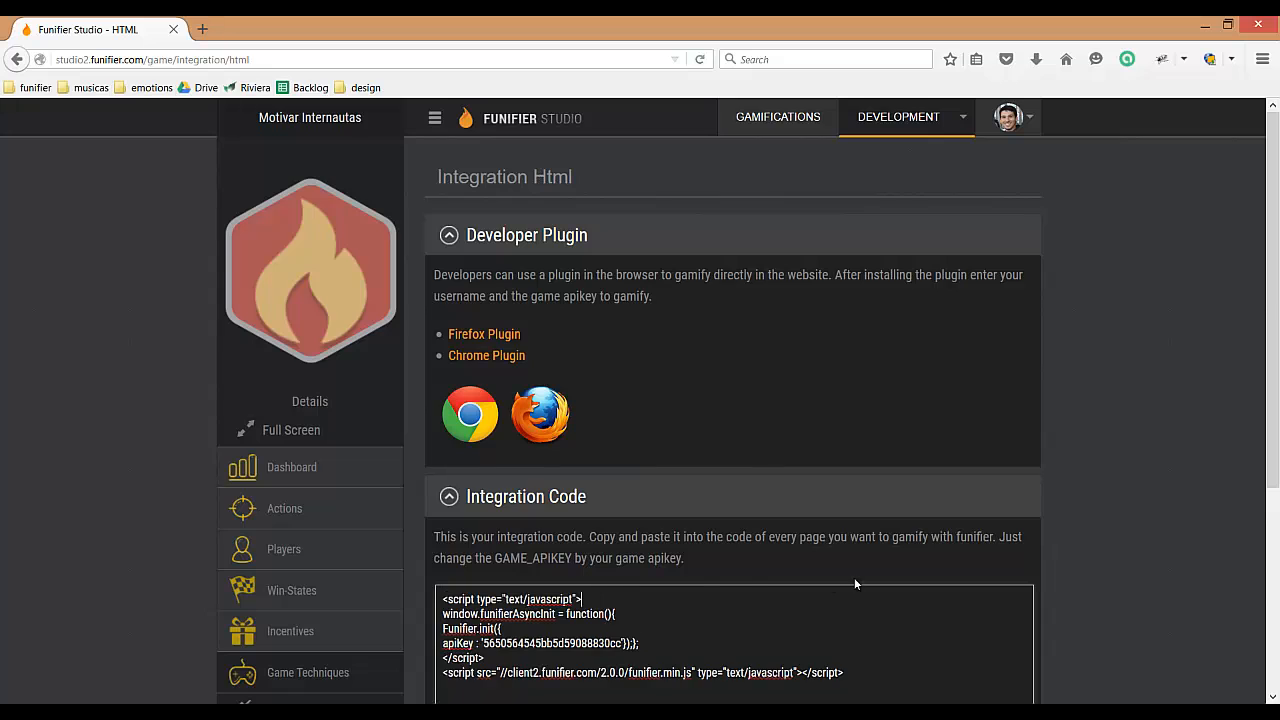
{"action": "left_click", "coordinate": [864, 690]}
{"action": "left_click_drag", "start_coordinate": [442, 598], "coordinate": [872, 665]}
{"action": "left_click", "coordinate": [872, 665]}
{"action": "left_click", "coordinate": [201, 33]}
{"action": "type", "text": "www.gart"}
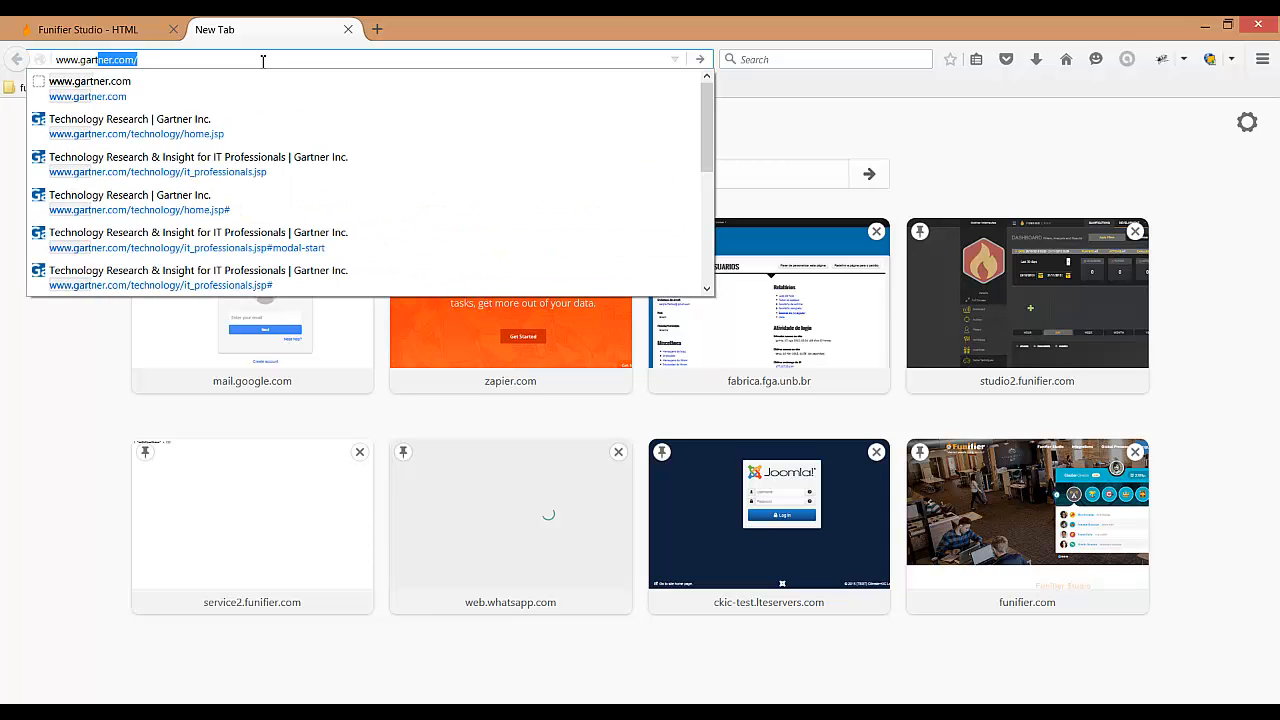
{"action": "key", "text": "Down"}
{"action": "key", "text": "Return"}
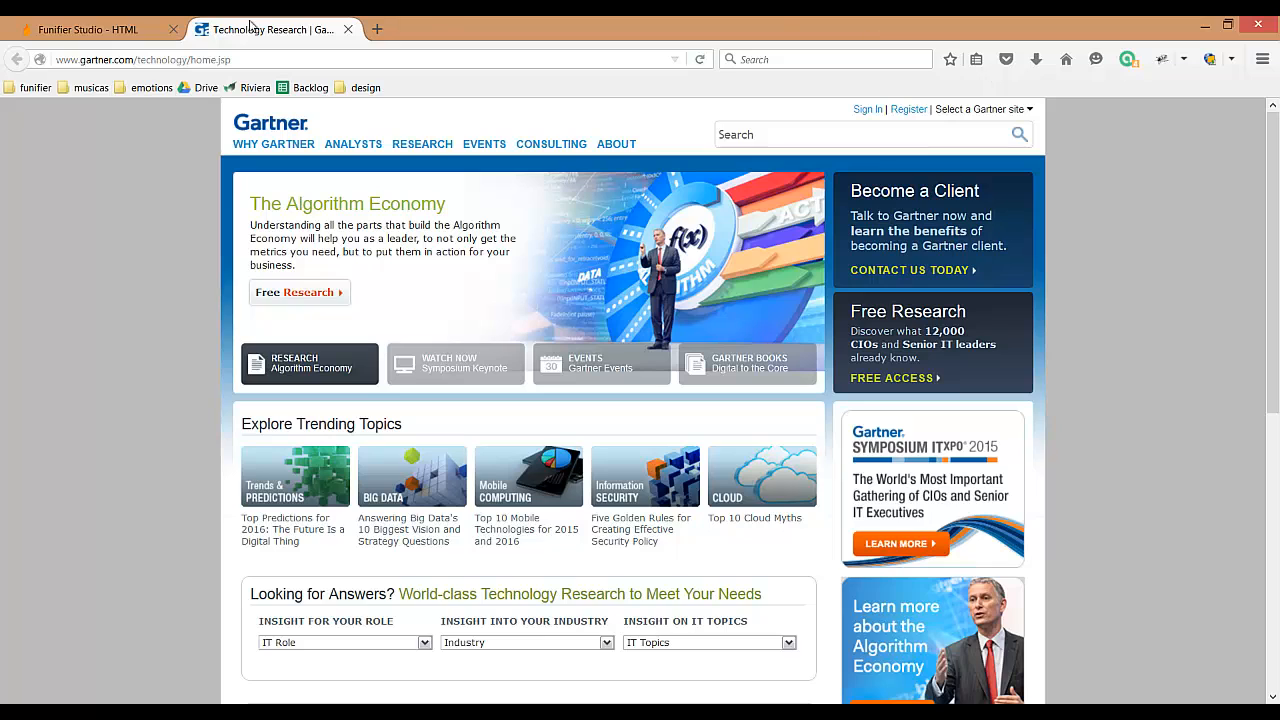
Step: Install the Funifier developer plugin for Firefox from the HTML integration page and dismiss the installation notice
{"action": "left_click", "coordinate": [145, 35]}
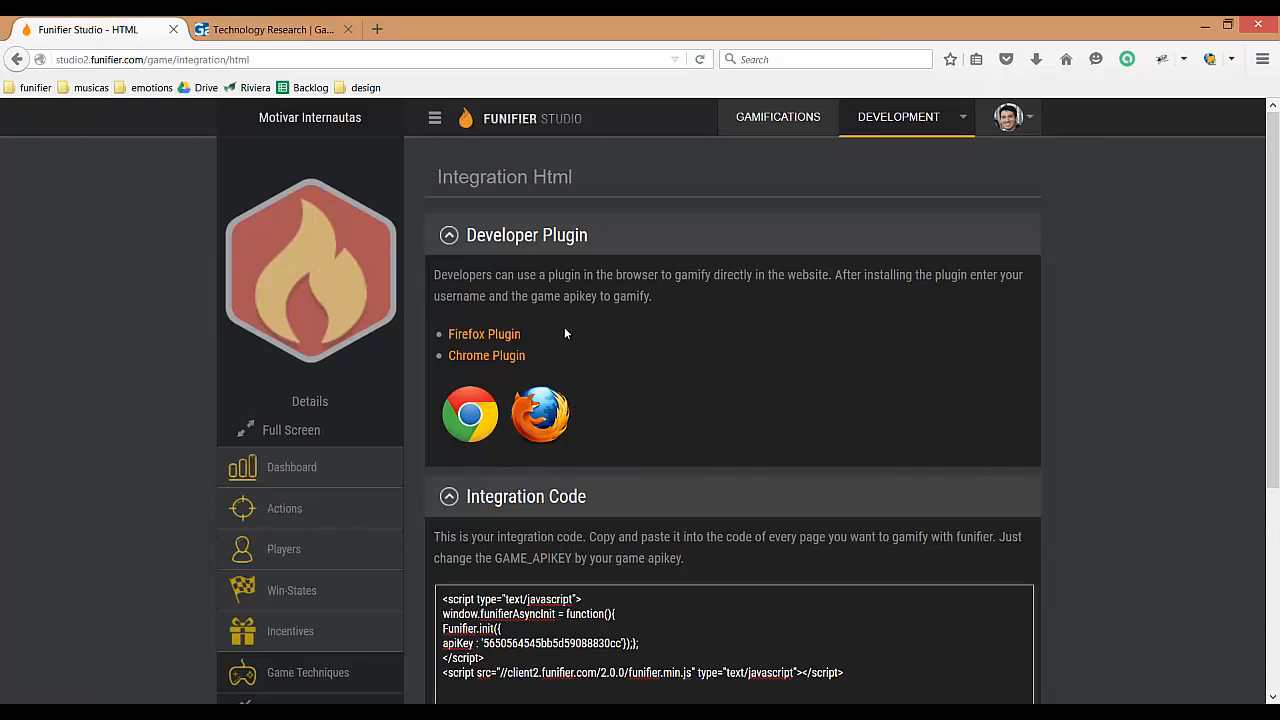
{"action": "left_click", "coordinate": [477, 341]}
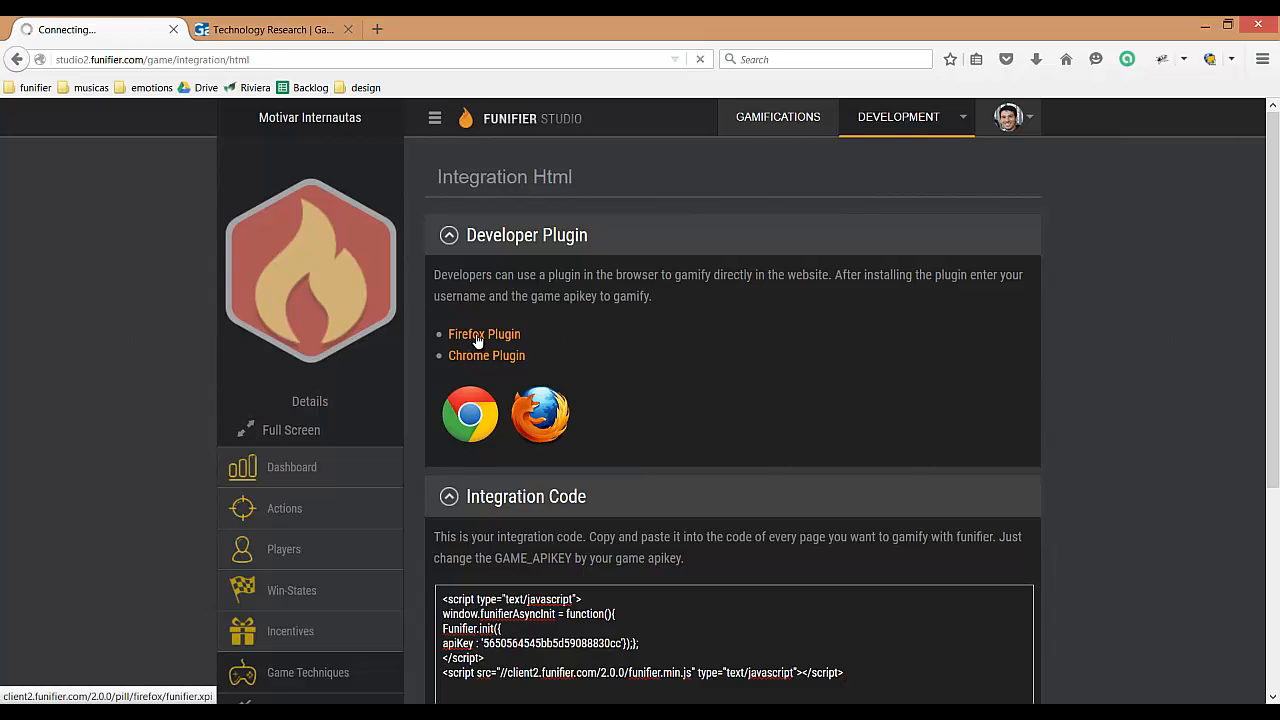
{"action": "left_click", "coordinate": [300, 158]}
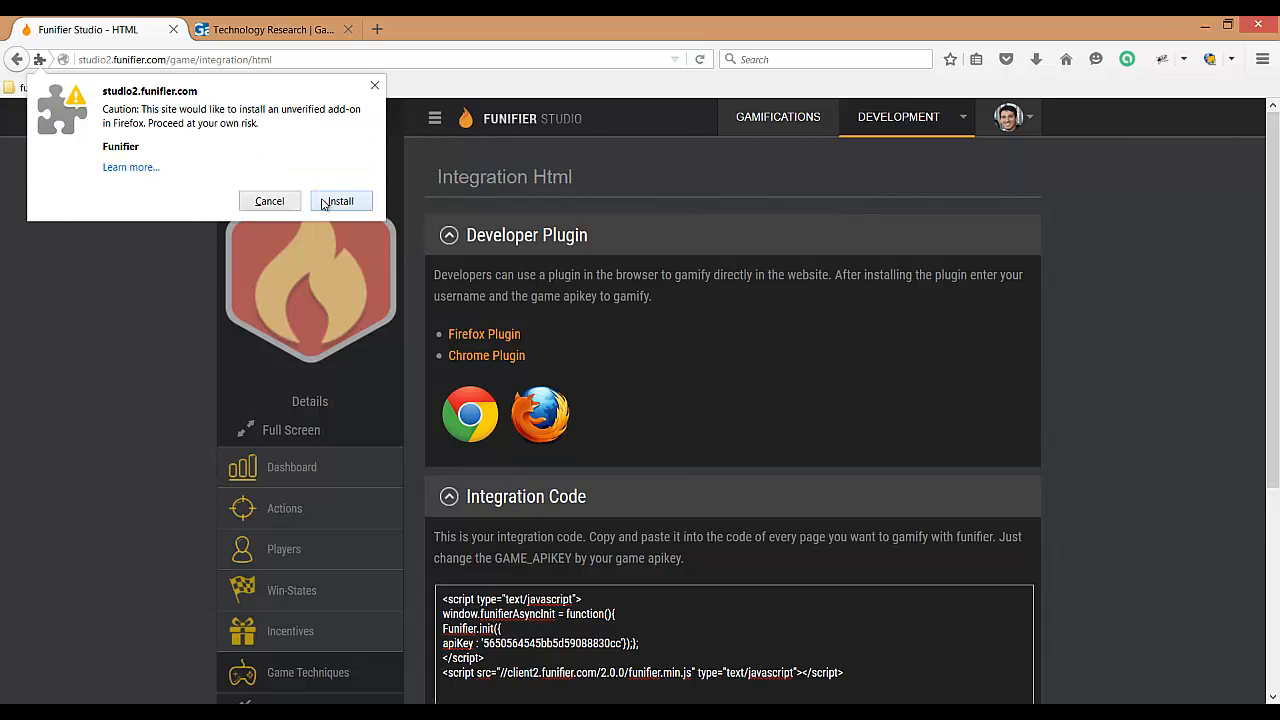
{"action": "left_click", "coordinate": [327, 200]}
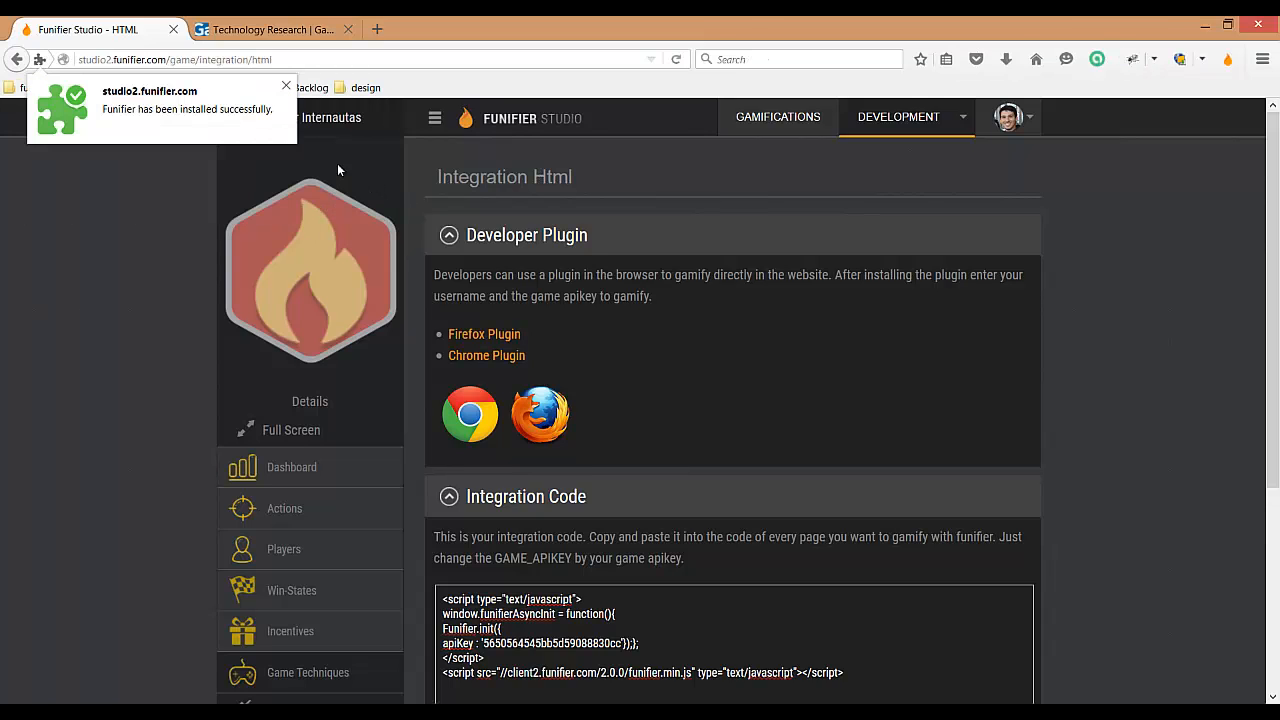
{"action": "left_click", "coordinate": [286, 86]}
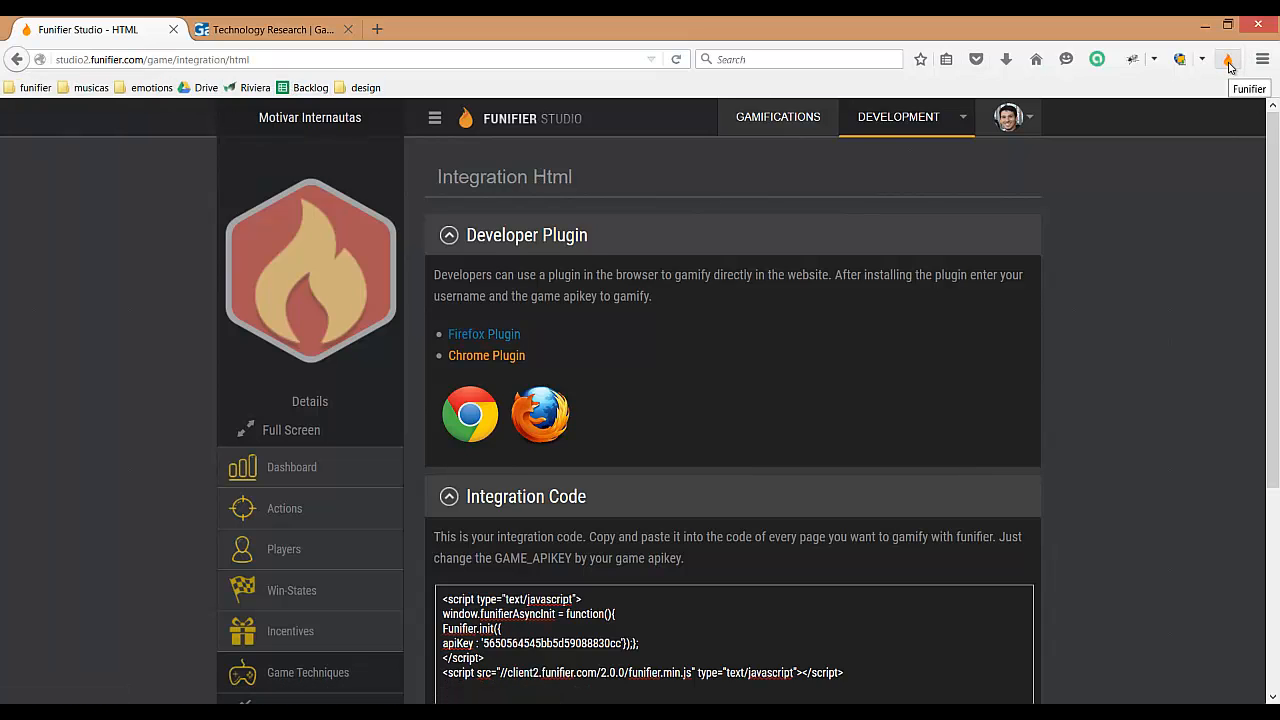
Step: Enter the player's e-mail as the Player ID in the Funifier browser plugin and save
{"action": "left_click", "coordinate": [1228, 61]}
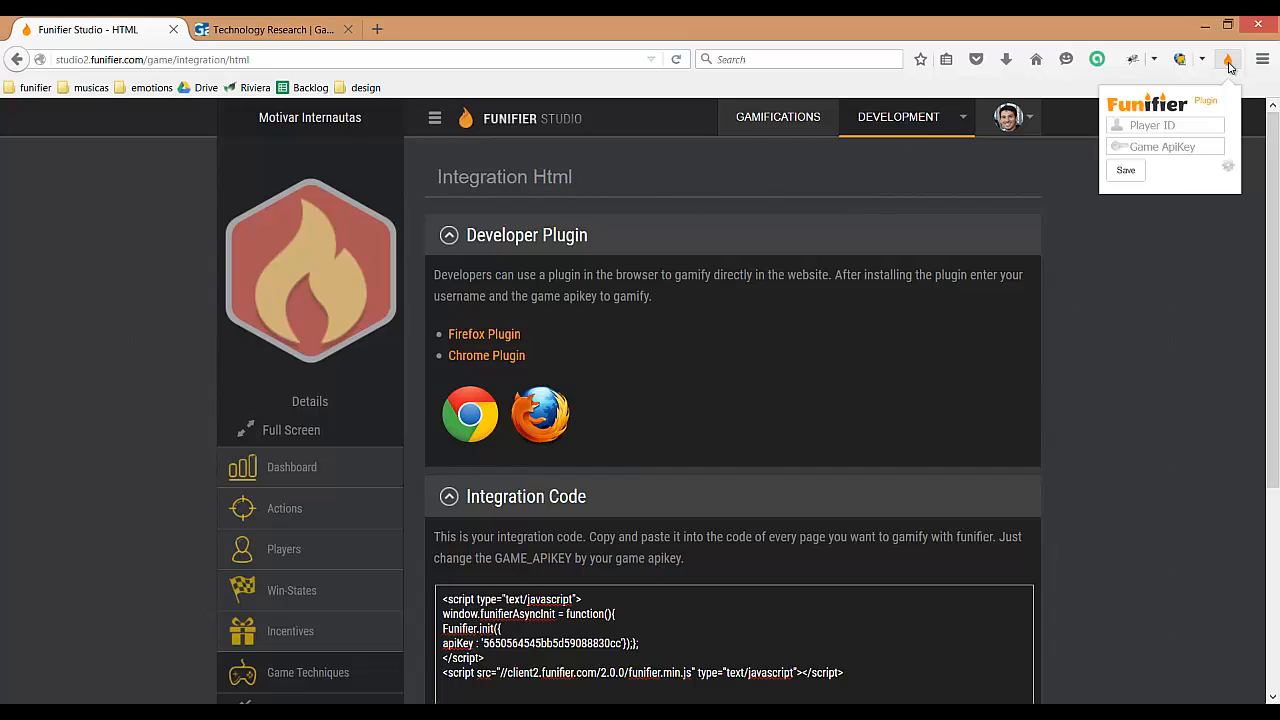
{"action": "left_click", "coordinate": [1201, 127]}
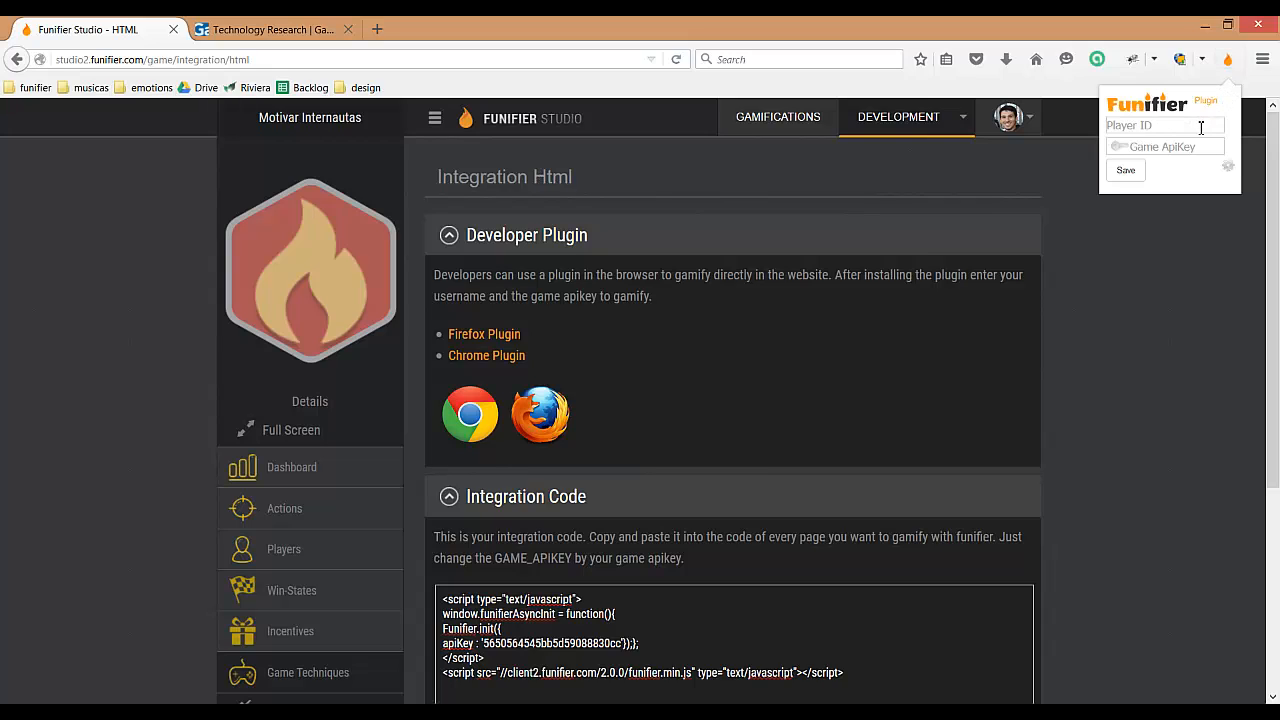
{"action": "left_click", "coordinate": [1196, 147]}
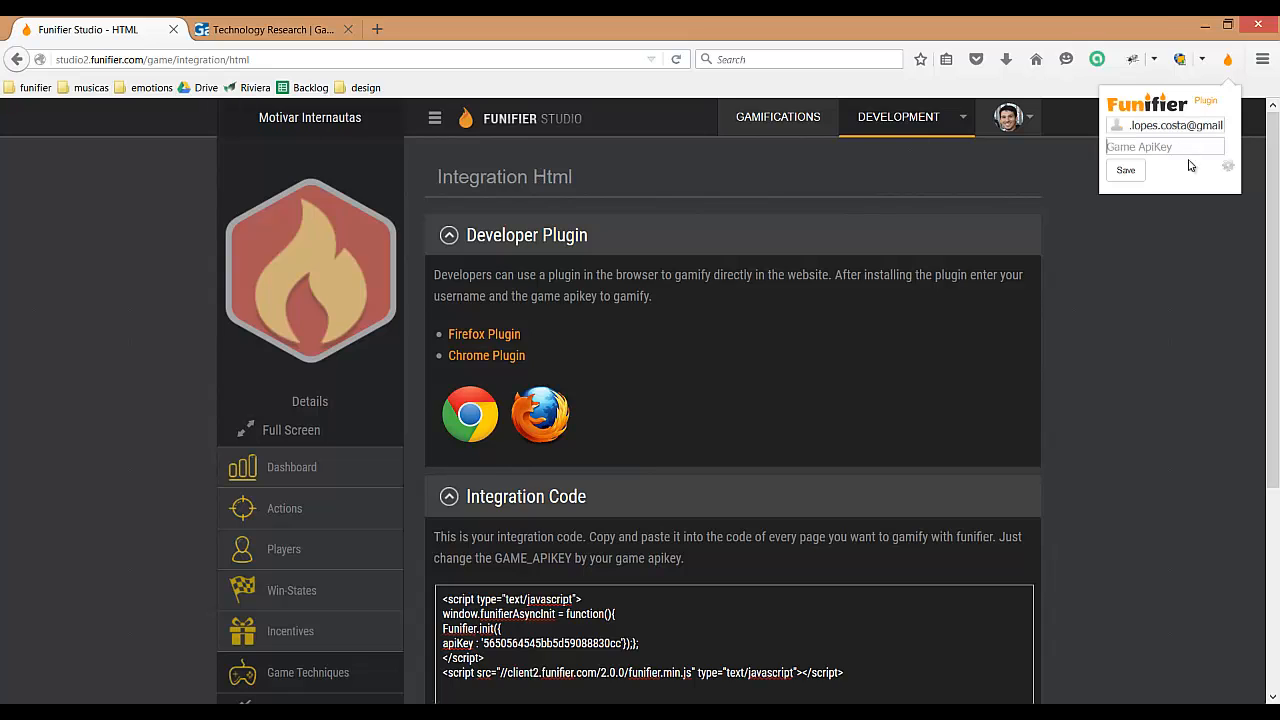
{"action": "left_click", "coordinate": [1126, 173]}
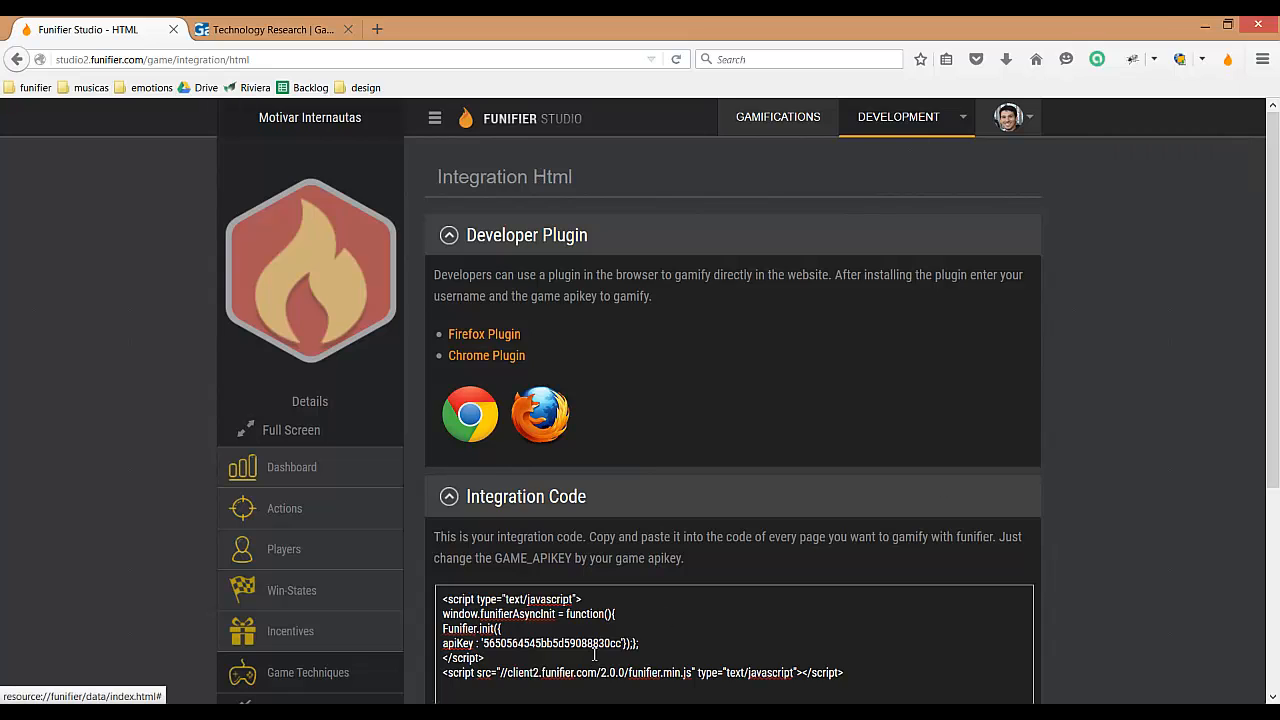
Step: Copy the game API key from the integration code into the plugin's Game ApiKey field and save
{"action": "double_click", "coordinate": [600, 645]}
{"action": "key", "text": "ctrl+c"}
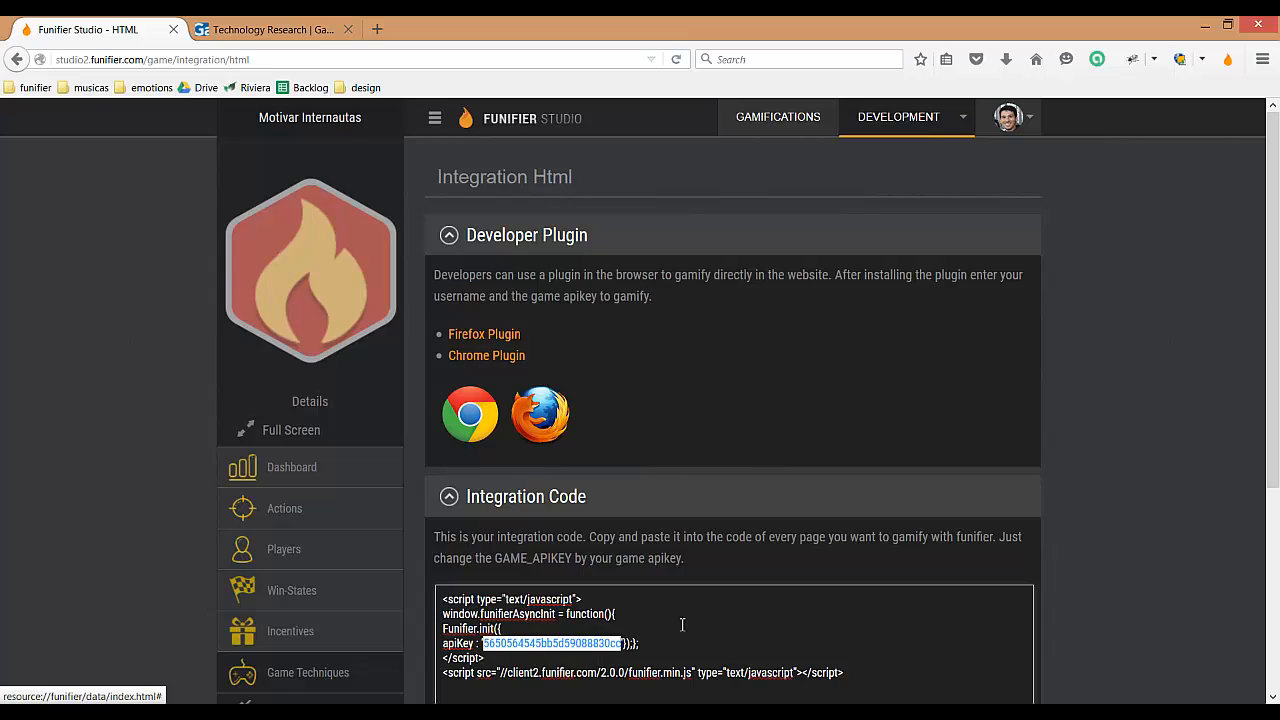
{"action": "left_click", "coordinate": [1229, 60]}
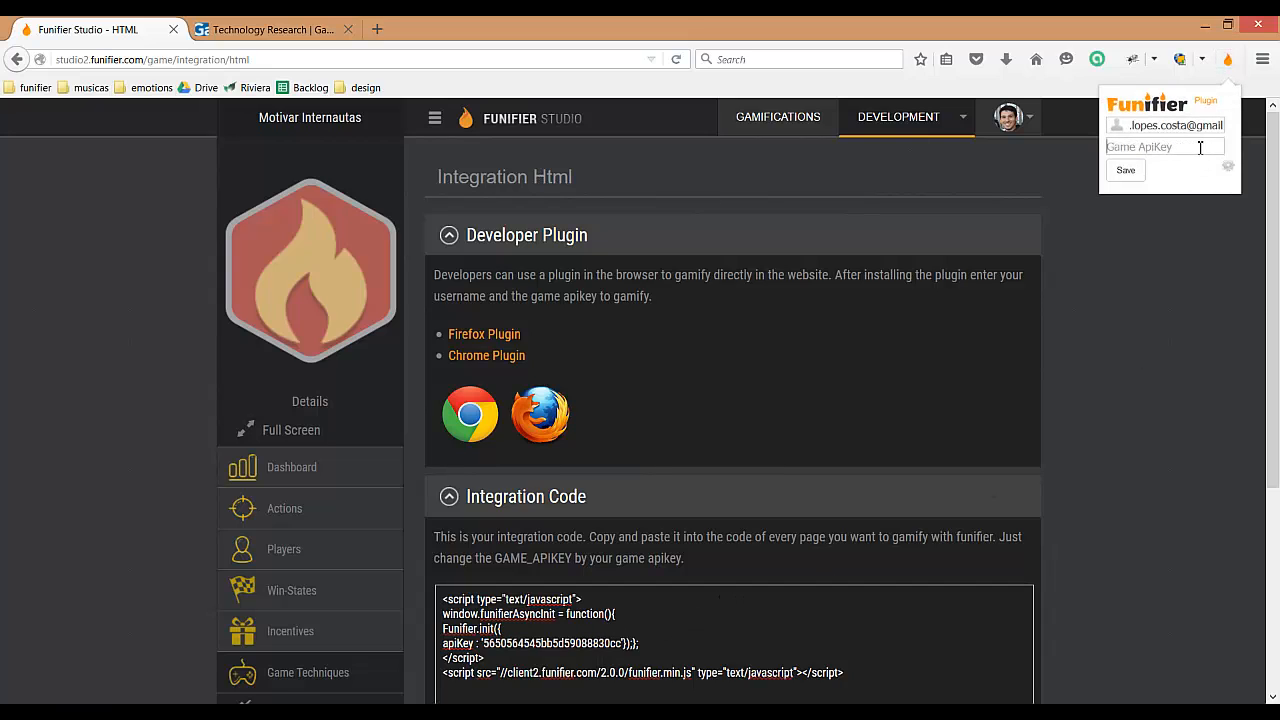
{"action": "key", "text": "ctrl+v"}
{"action": "left_click", "coordinate": [1126, 171]}
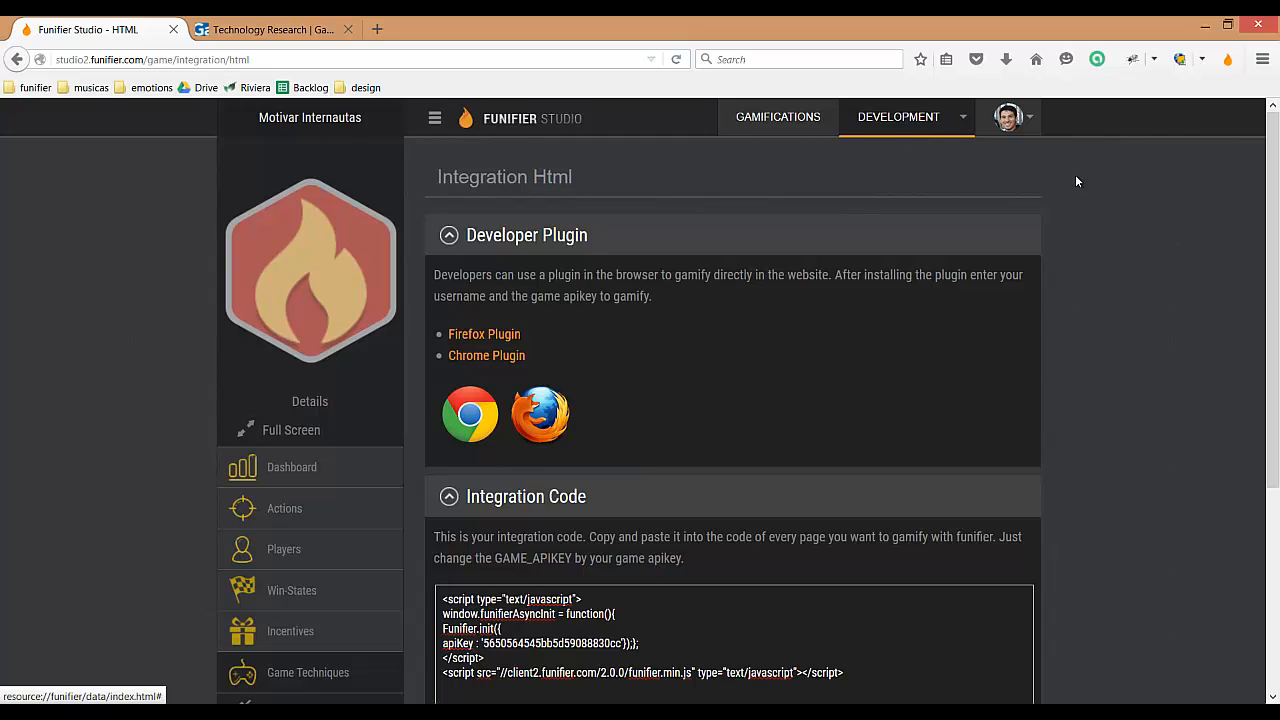
{"action": "left_click", "coordinate": [282, 37]}
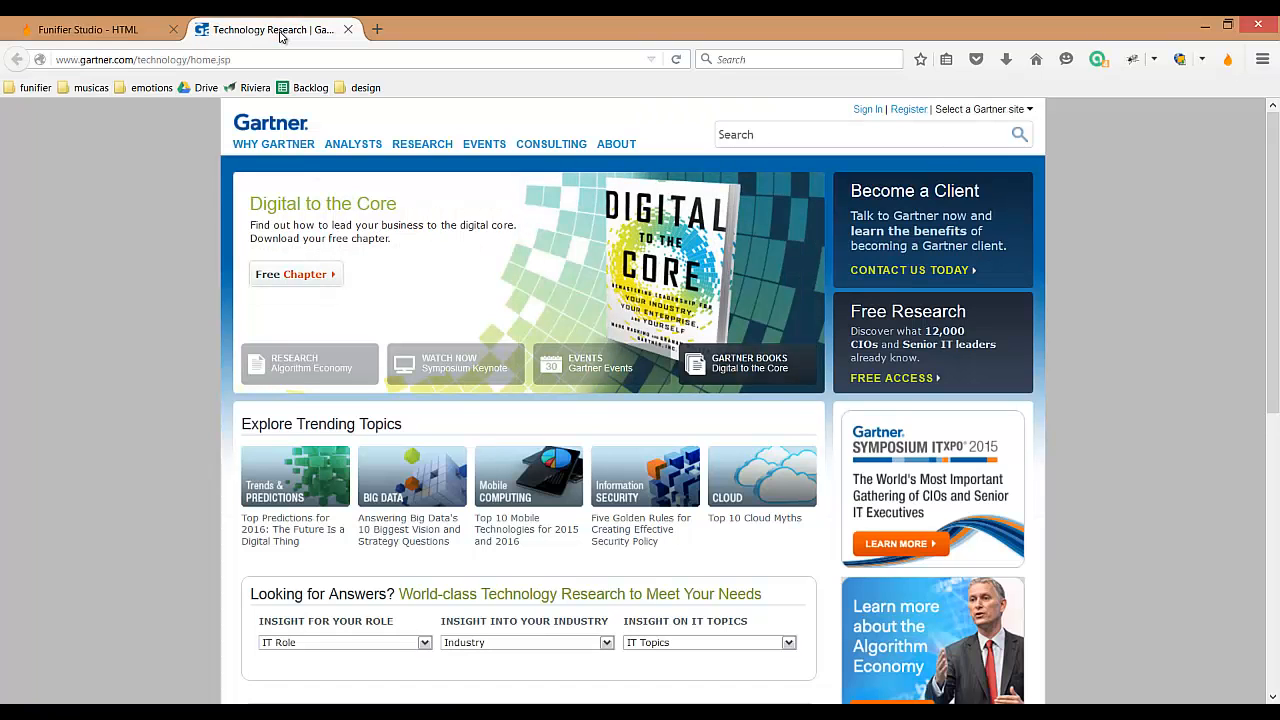
{"action": "left_click", "coordinate": [130, 38]}
{"action": "left_click", "coordinate": [1023, 494]}
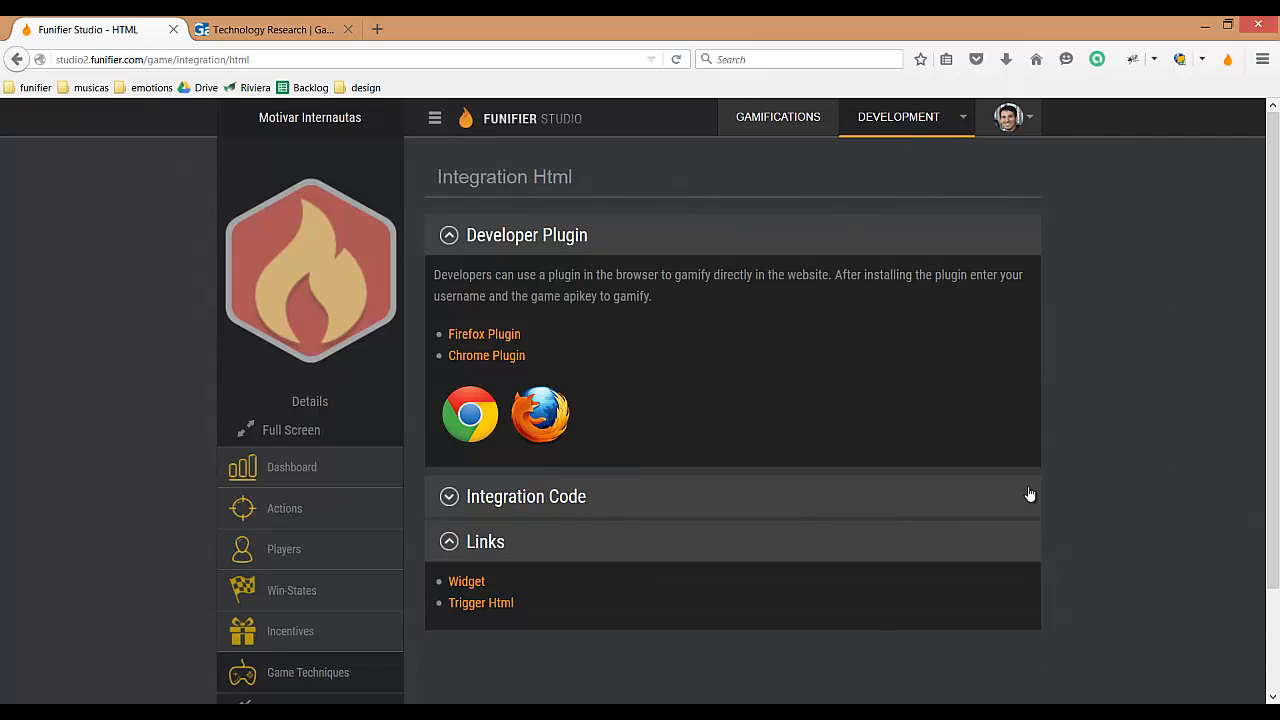
{"action": "left_click", "coordinate": [1027, 494]}
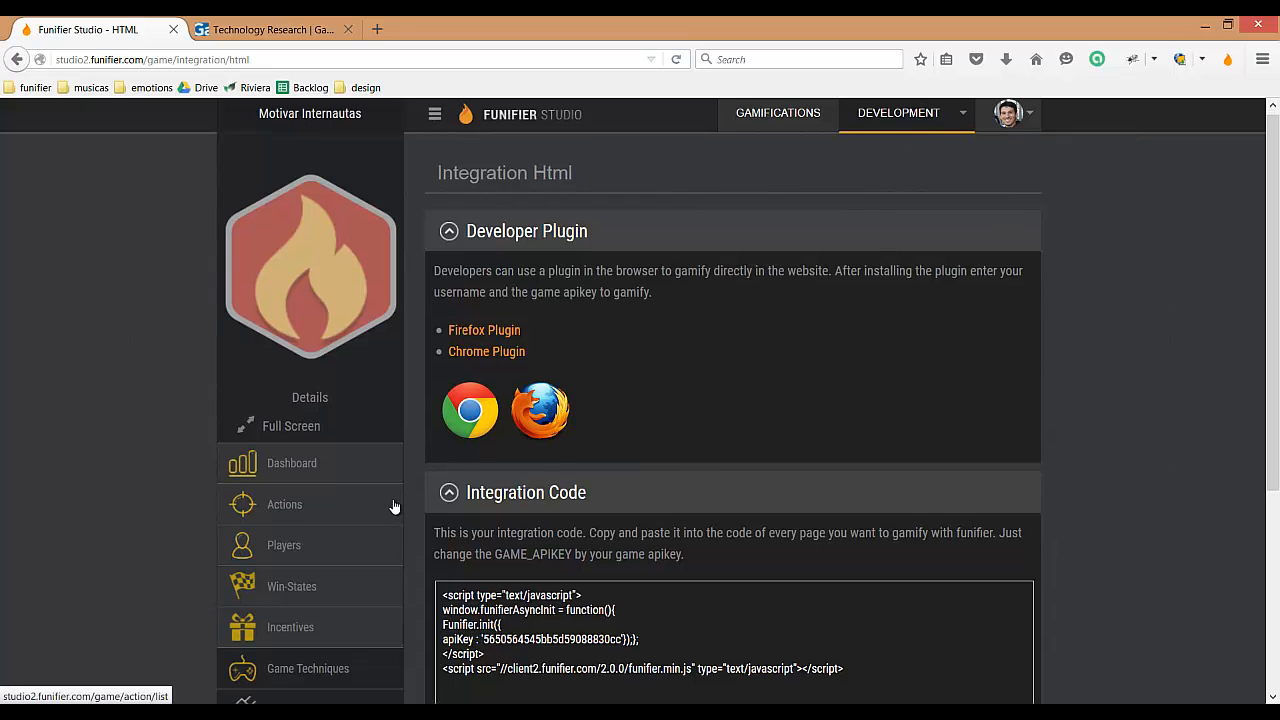
Step: Activate Inline player authentication in the game's security settings and save the change
{"action": "scroll", "coordinate": [395, 505], "scroll_direction": "down", "scroll_amount": 2}
{"action": "scroll", "coordinate": [393, 510], "scroll_direction": "down", "scroll_amount": 2}
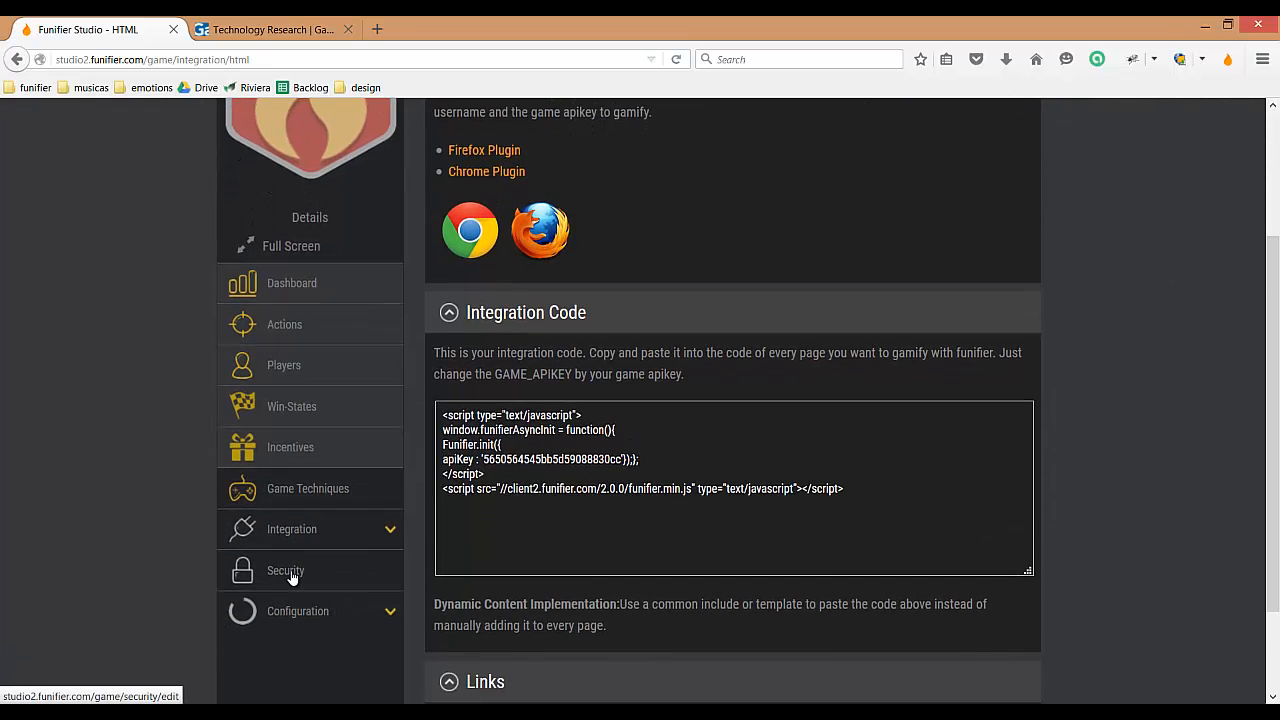
{"action": "left_click", "coordinate": [295, 575]}
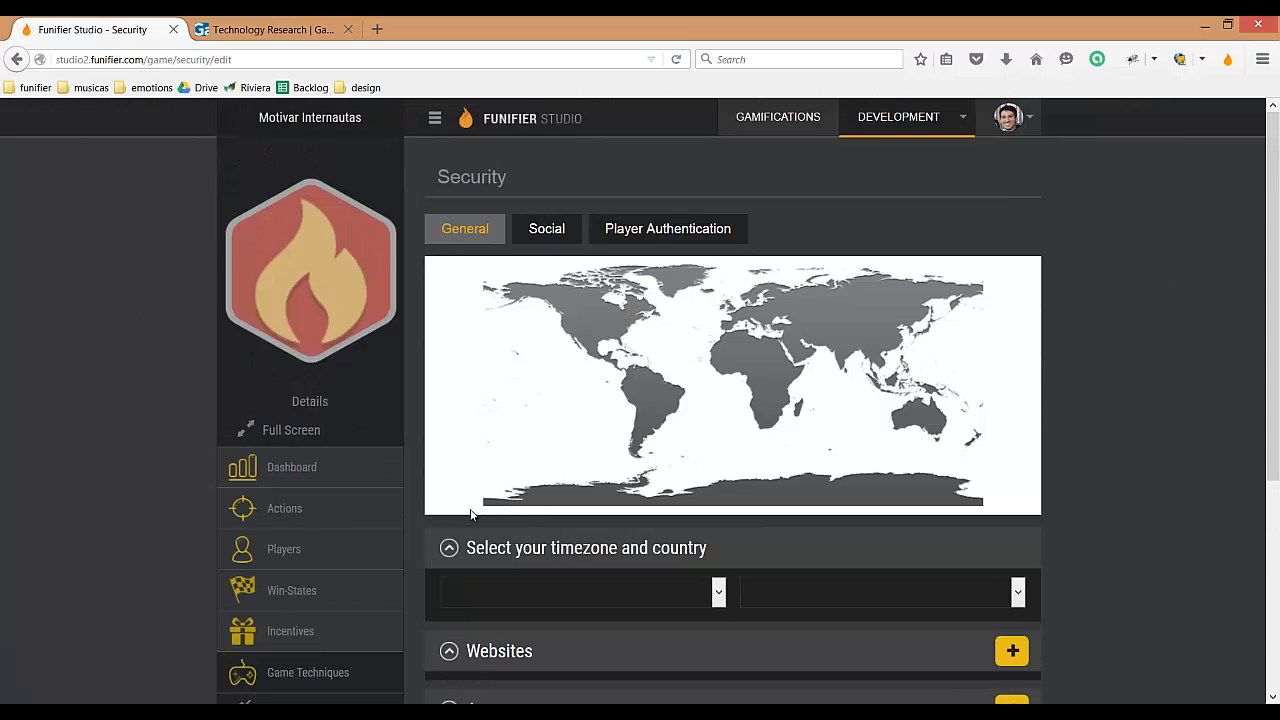
{"action": "left_click", "coordinate": [628, 233]}
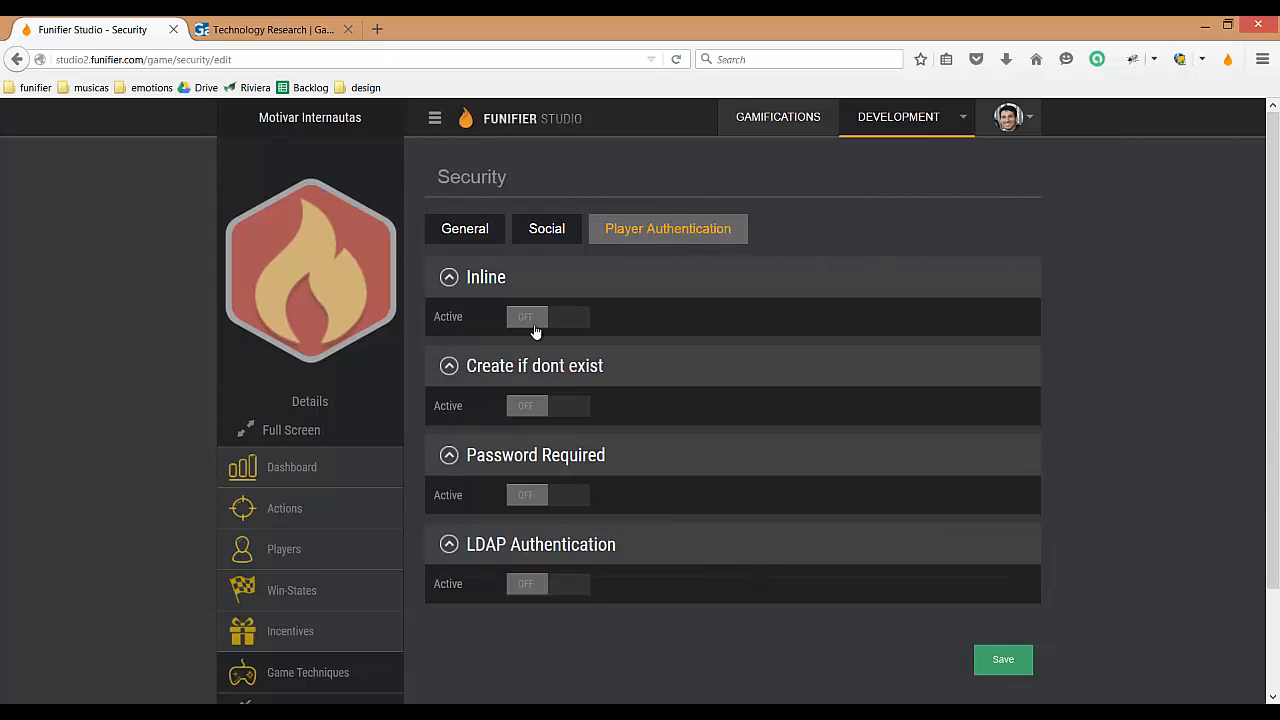
{"action": "left_click", "coordinate": [529, 319]}
{"action": "left_click", "coordinate": [1012, 663]}
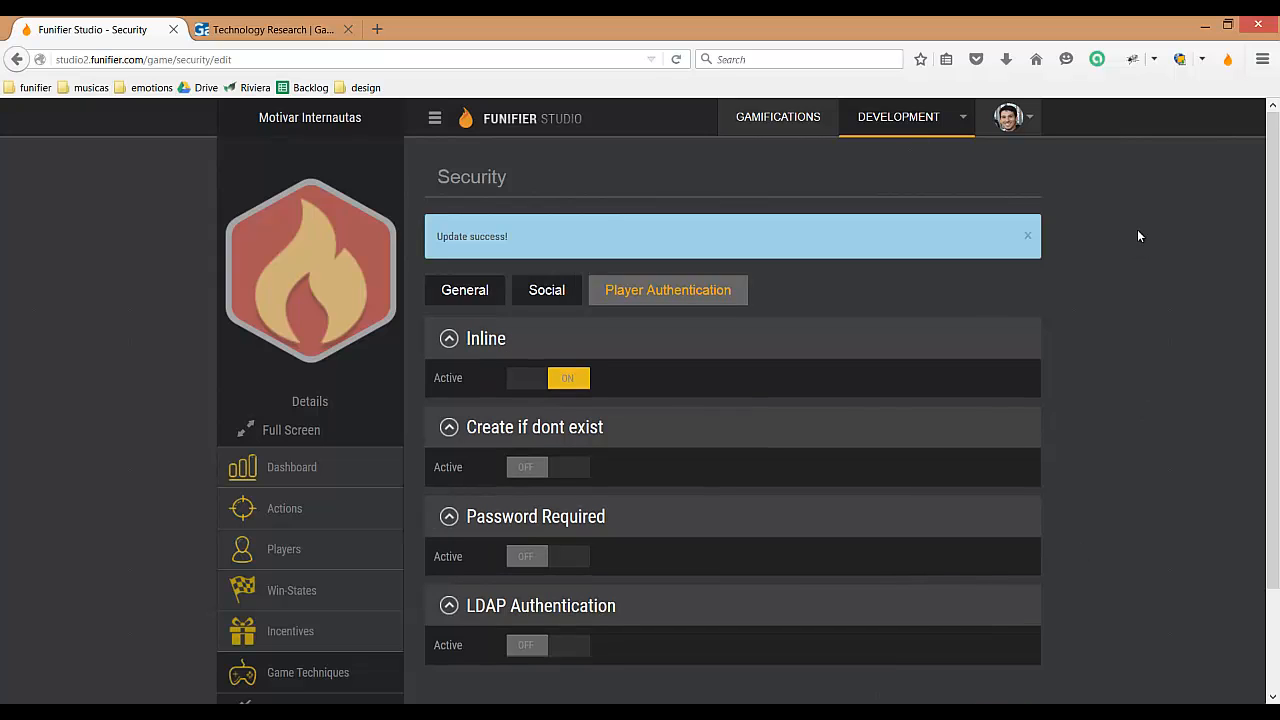
Step: Check the Gartner page and the Player ID and Game ApiKey stored in the Funifier plugin
{"action": "left_click", "coordinate": [250, 30]}
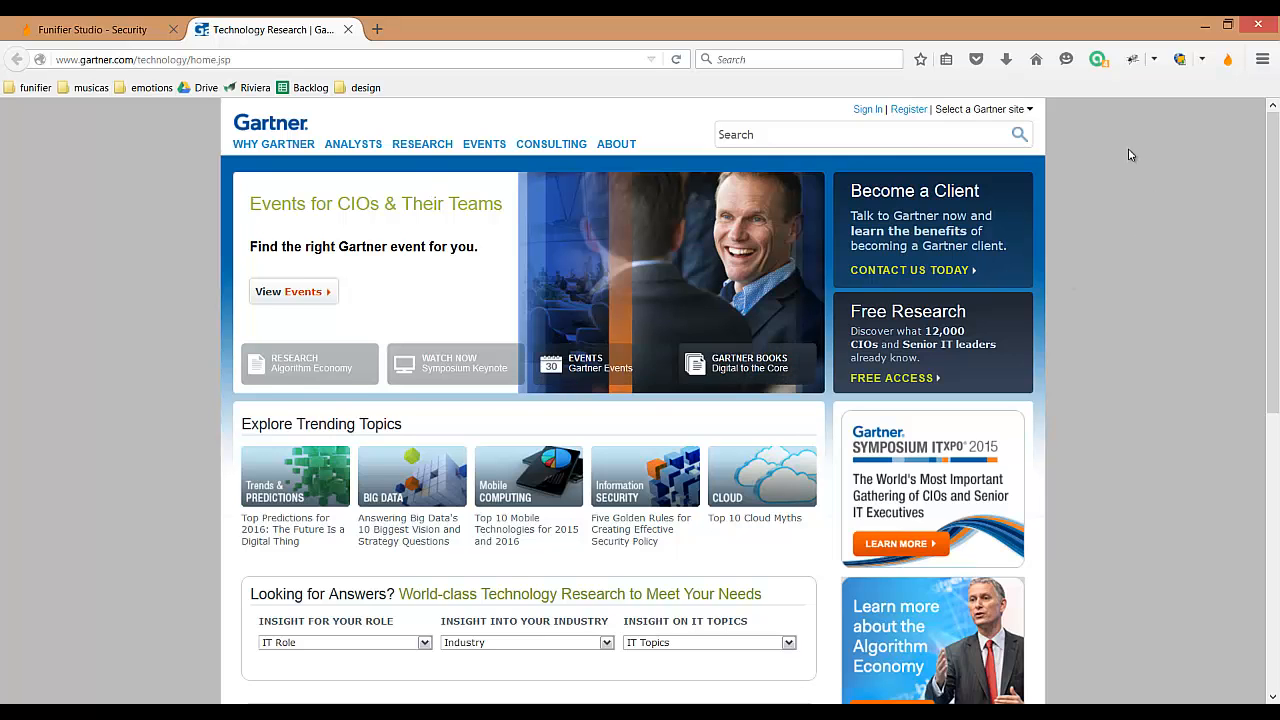
{"action": "left_click", "coordinate": [139, 36]}
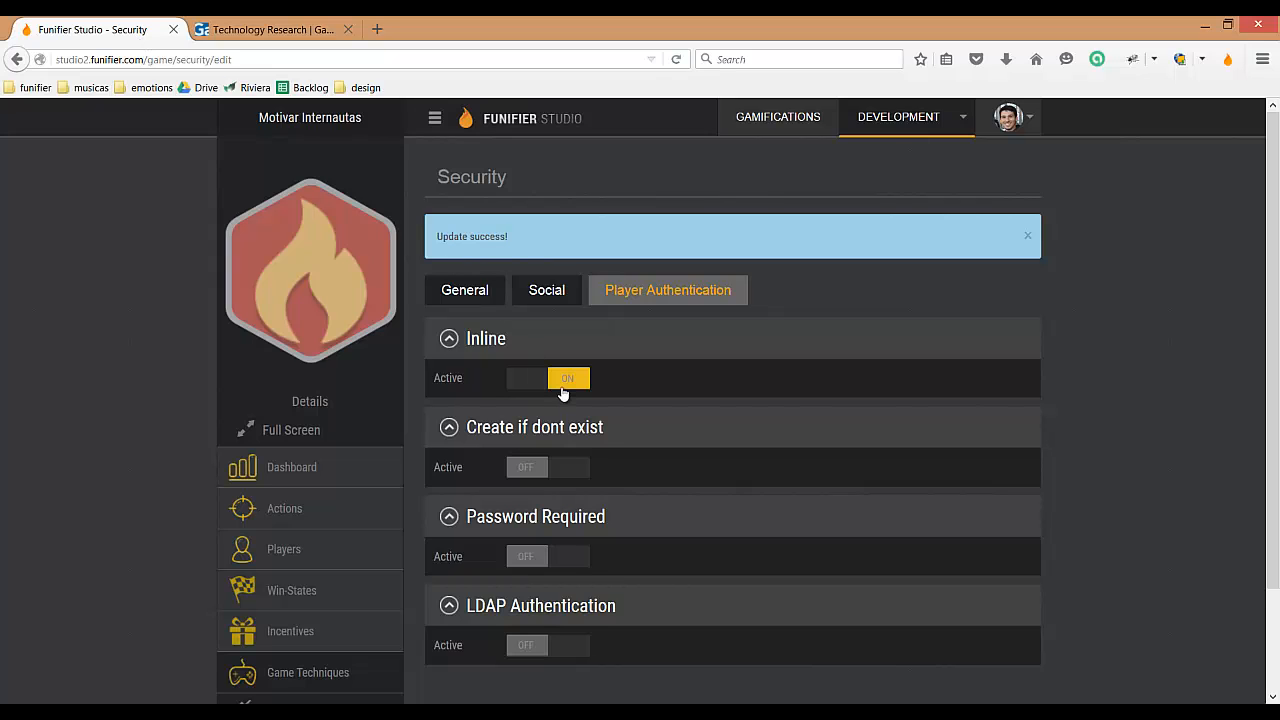
{"action": "left_click", "coordinate": [1228, 62]}
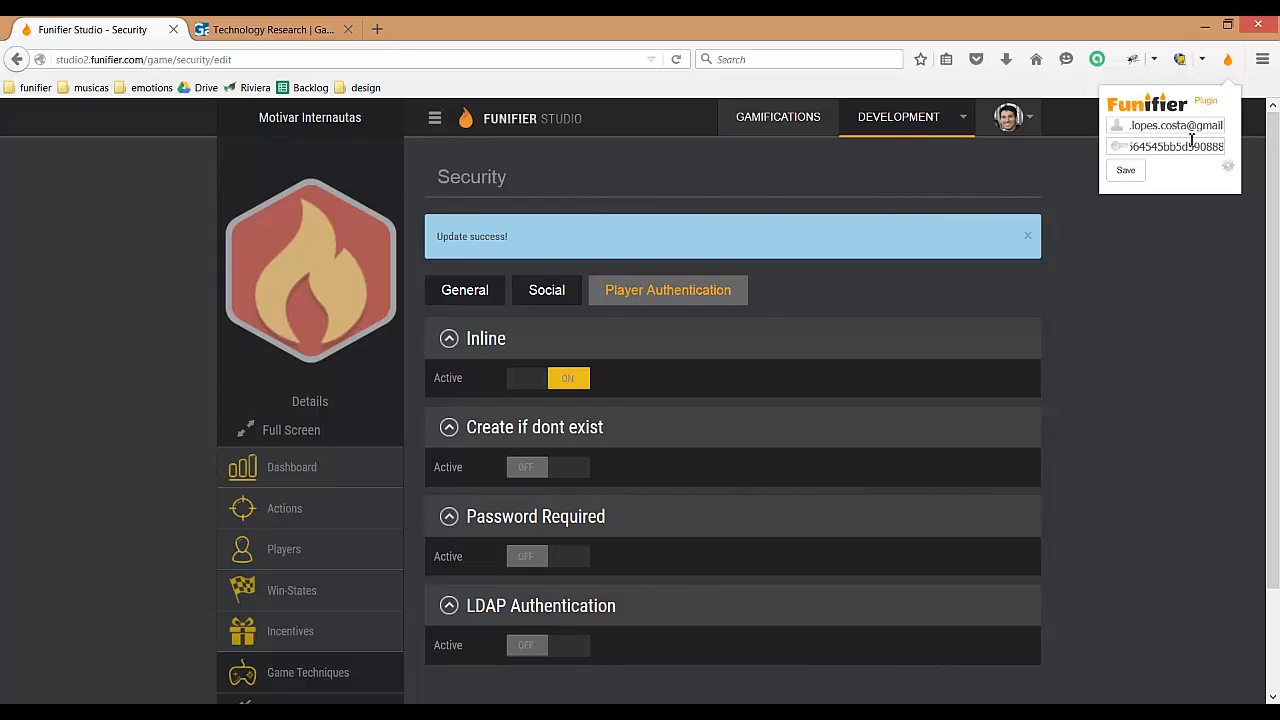
{"action": "left_click", "coordinate": [1164, 477]}
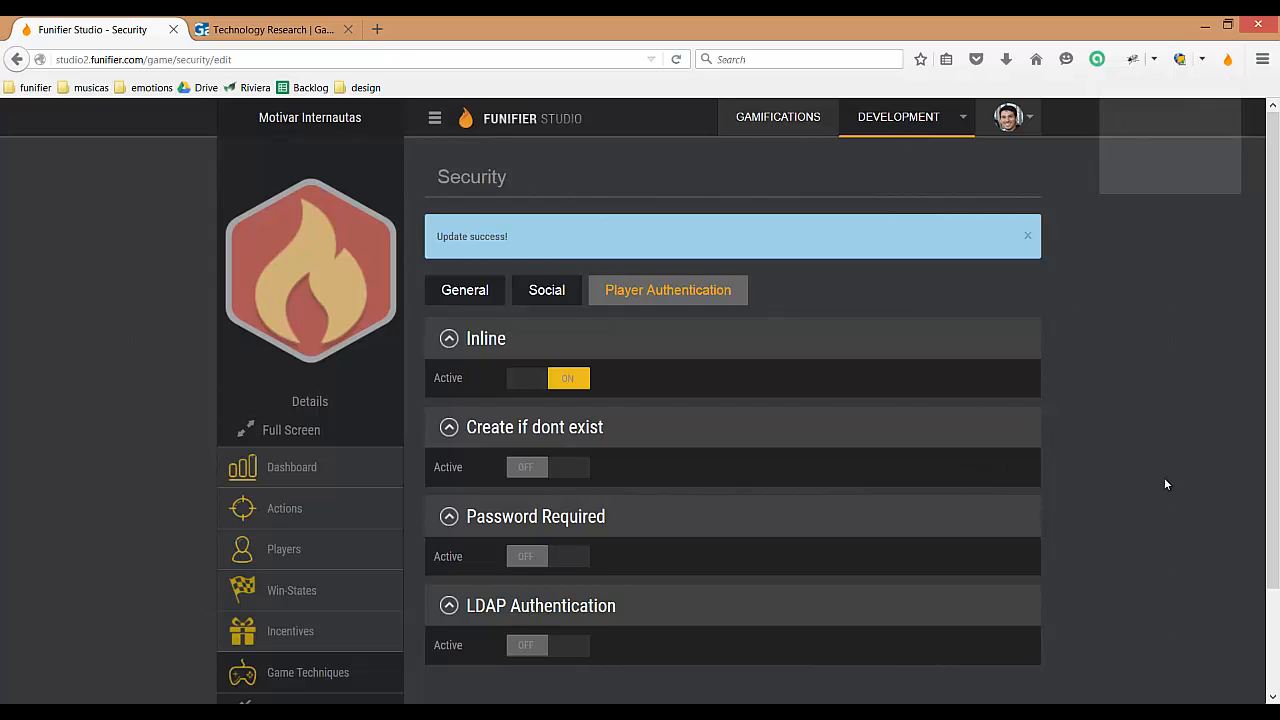
Step: Open the registered player's record from the game's player list to check its settings
{"action": "left_click", "coordinate": [278, 552]}
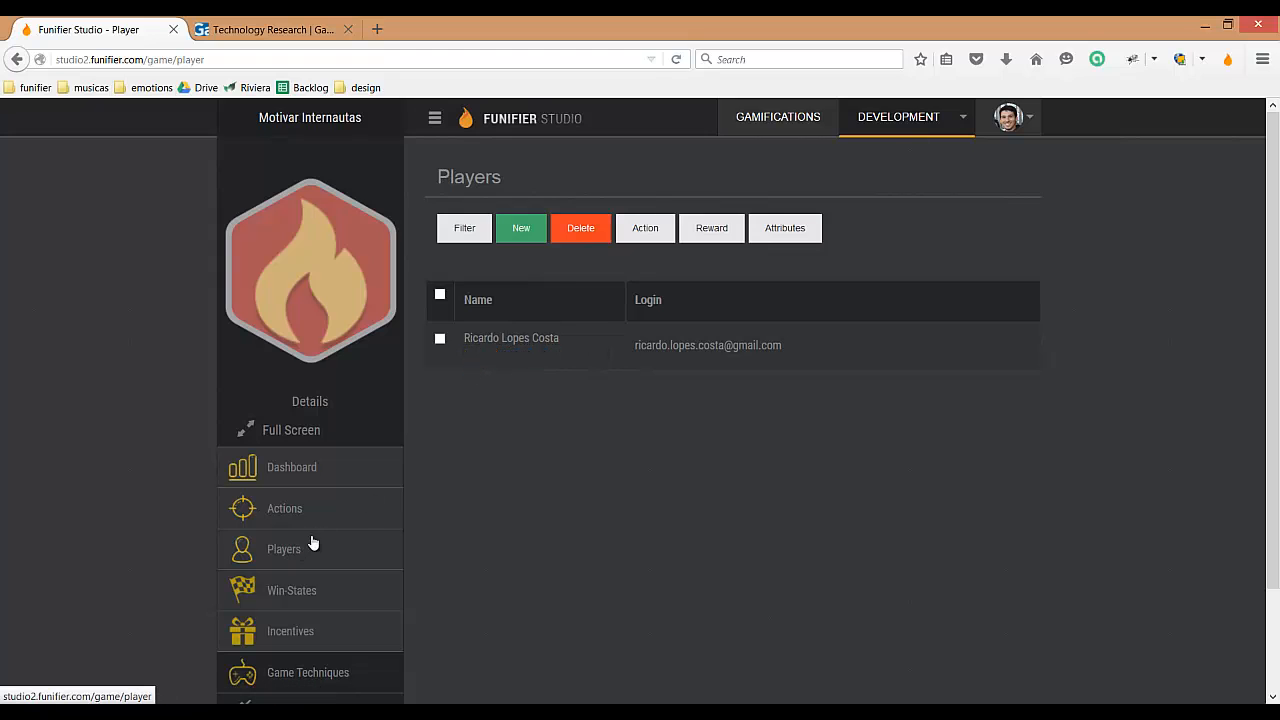
{"action": "left_click", "coordinate": [472, 353]}
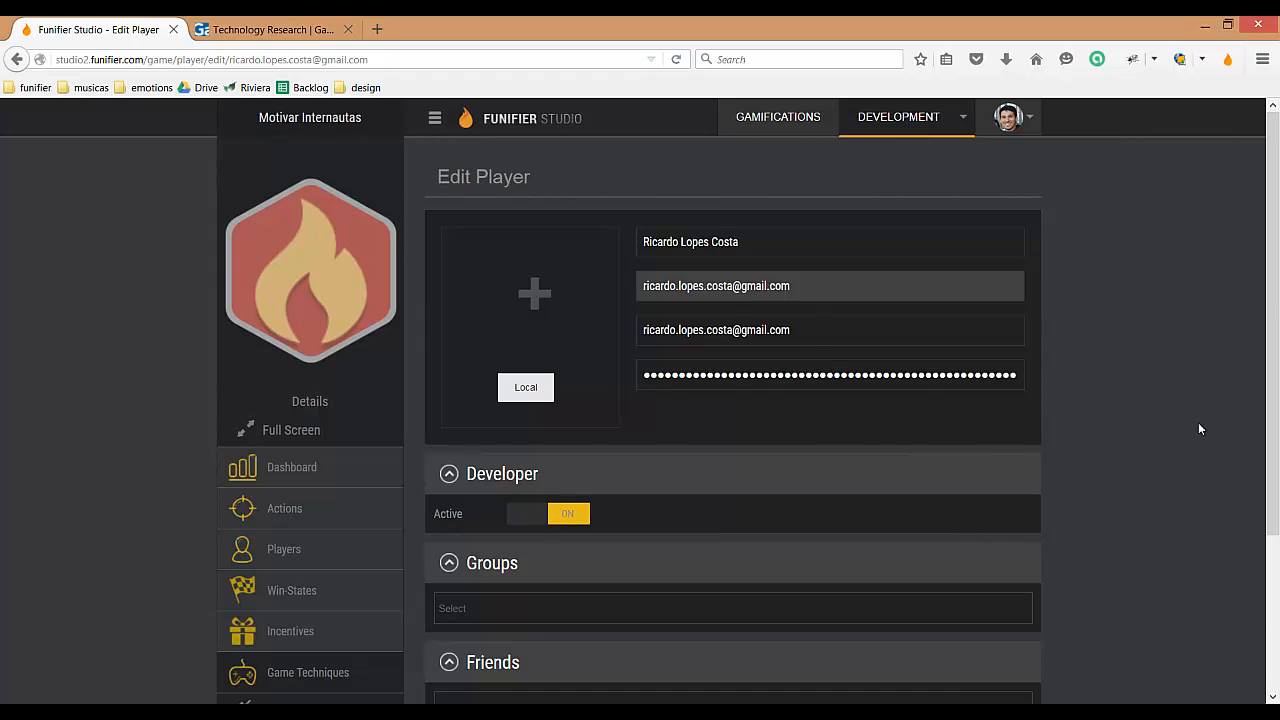
Step: Reload the Gartner page and turn on the Funifier inline editing mode
{"action": "left_click", "coordinate": [295, 33]}
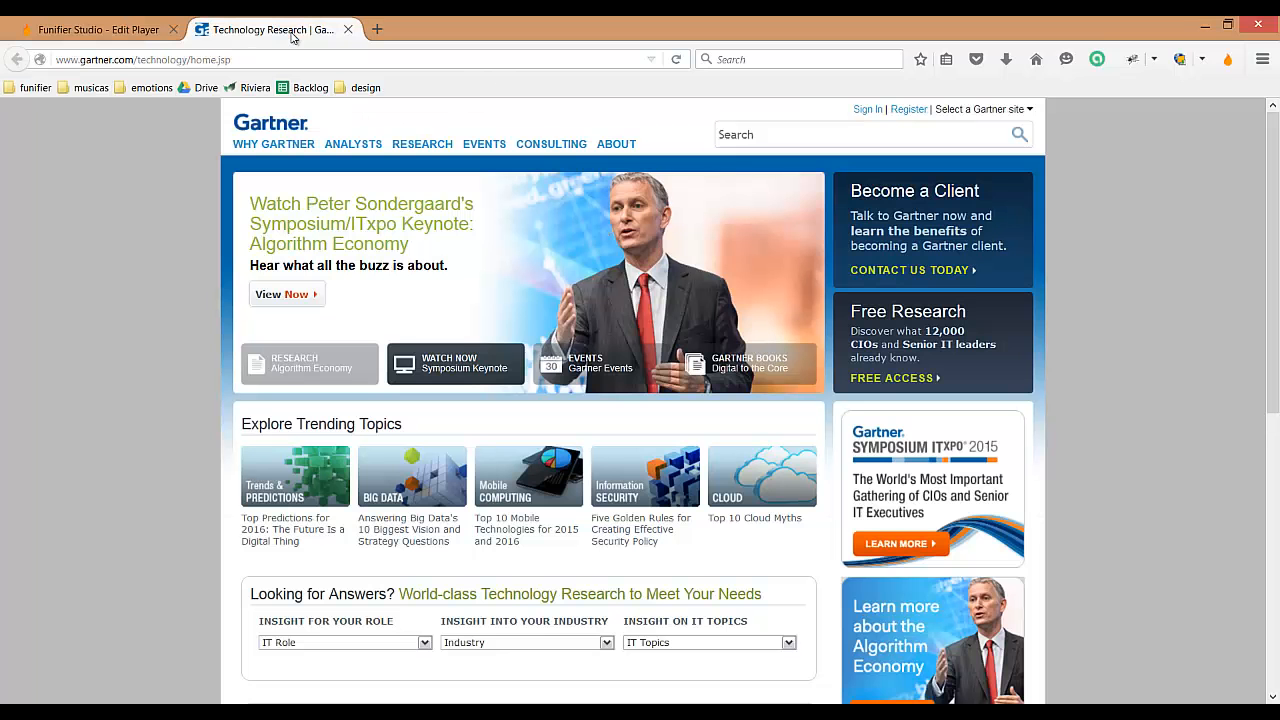
{"action": "left_click", "coordinate": [677, 58]}
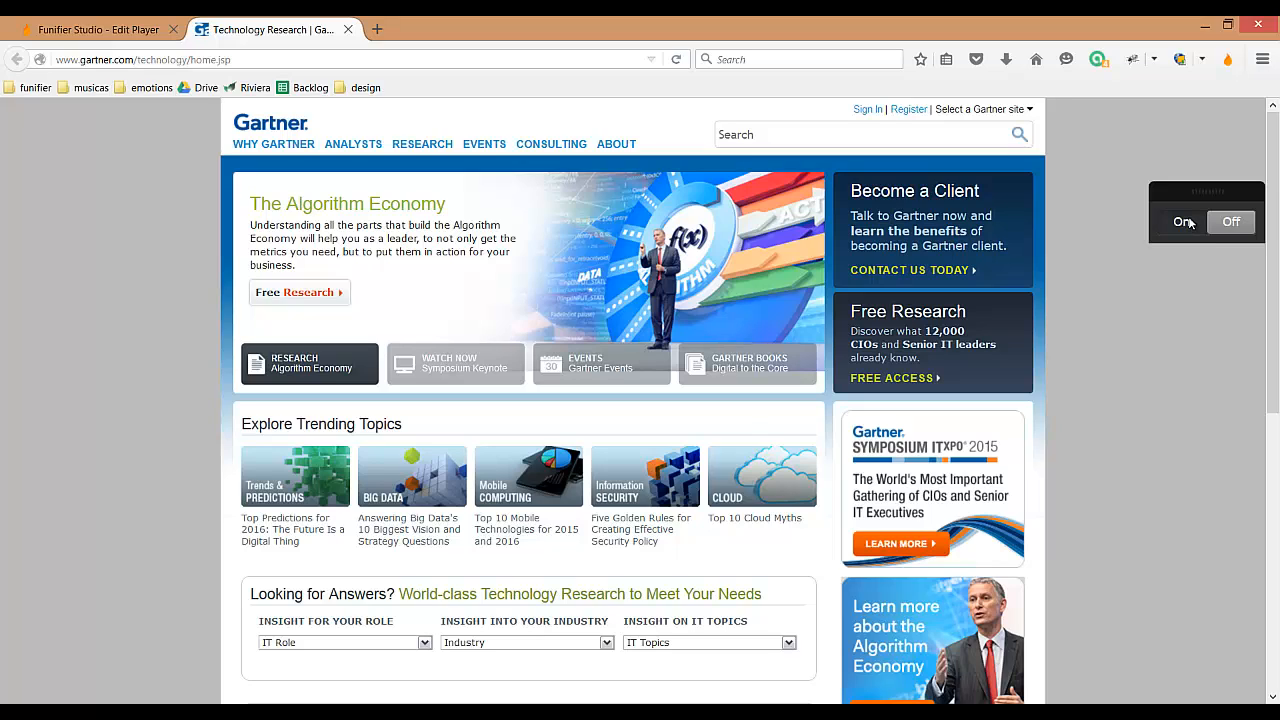
{"action": "left_click_drag", "start_coordinate": [1194, 190], "coordinate": [1124, 196]}
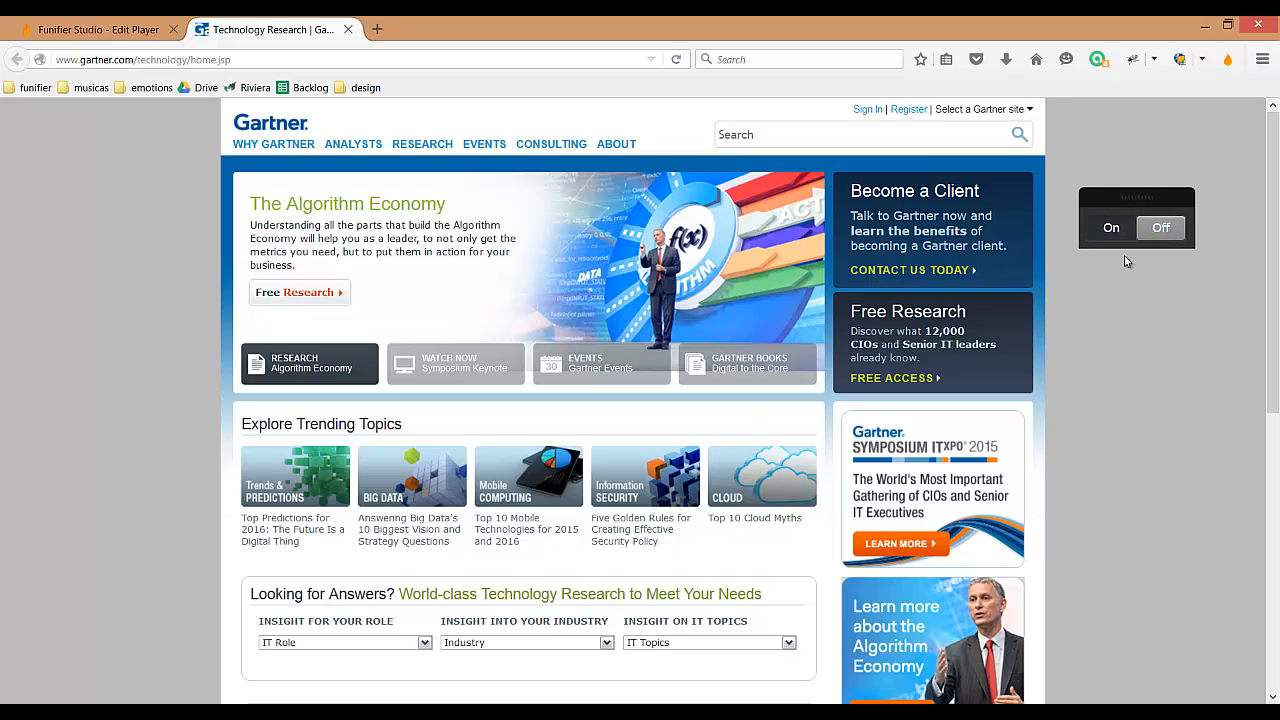
{"action": "left_click", "coordinate": [1112, 229]}
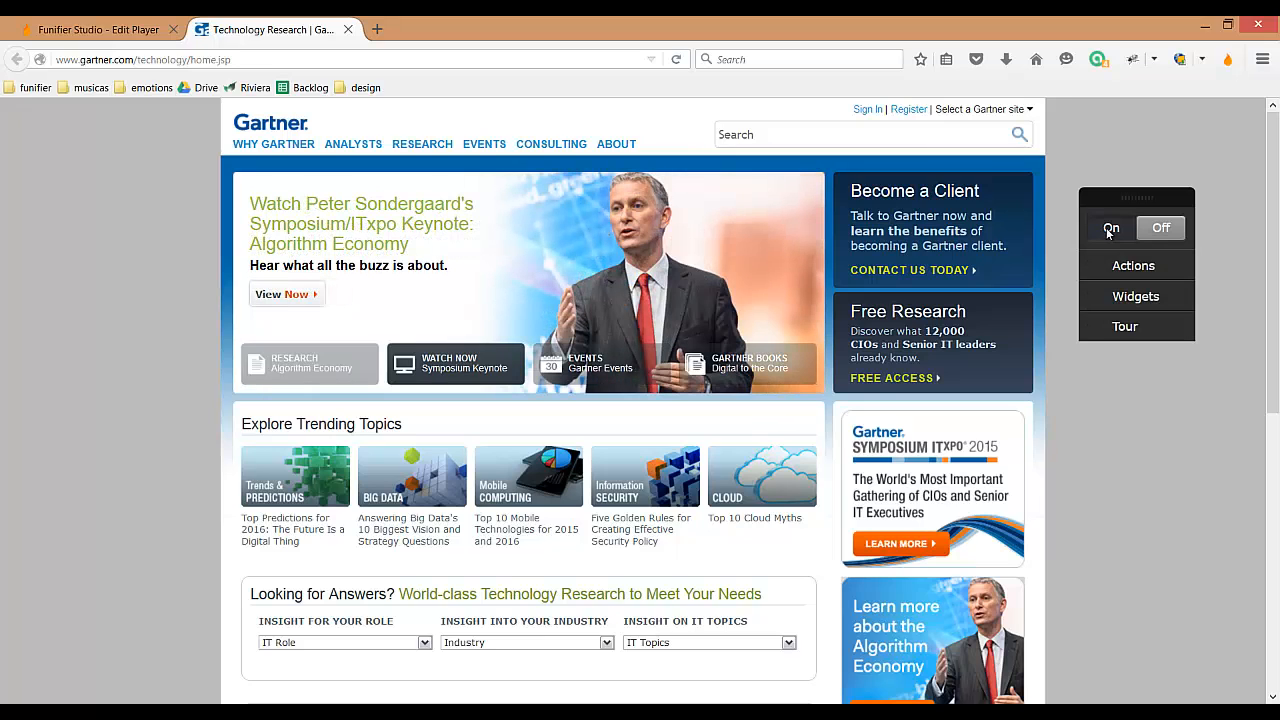
Step: Attach a Click action named "profissionais" to the page's IT Professionals link and save it
{"action": "scroll", "coordinate": [1134, 428], "scroll_direction": "down", "scroll_amount": 3}
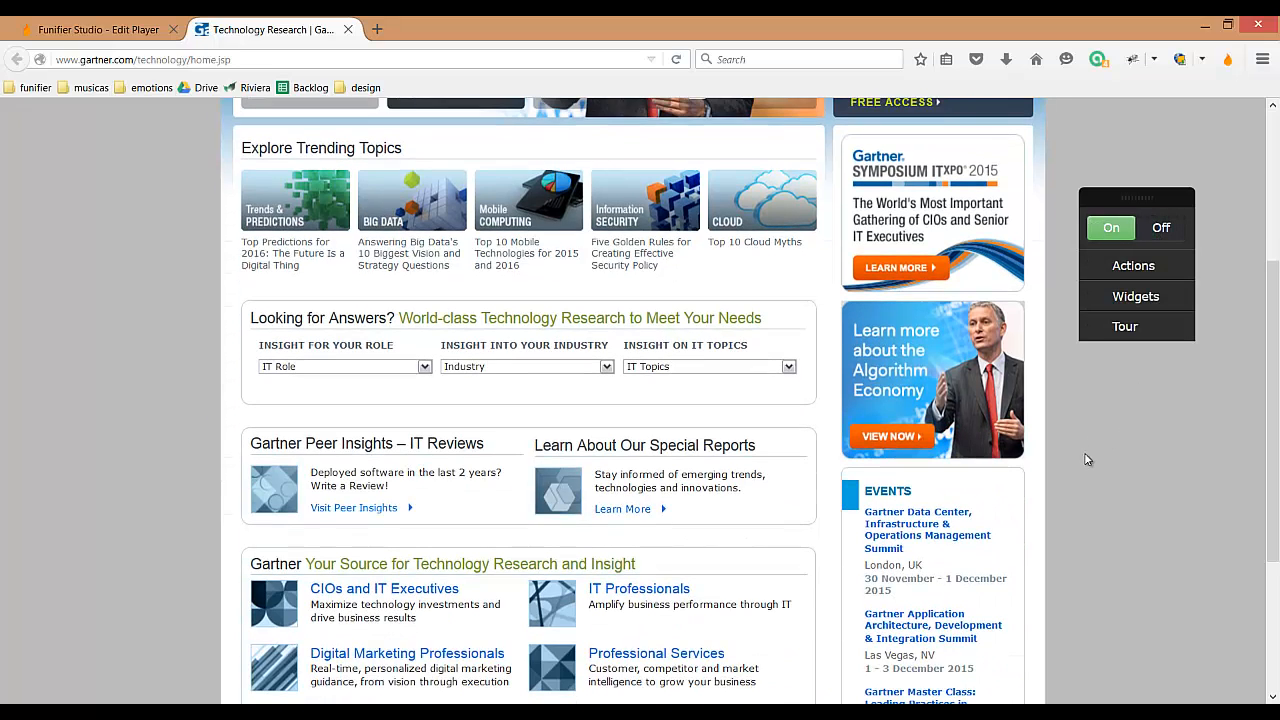
{"action": "scroll", "coordinate": [1086, 456], "scroll_direction": "down", "scroll_amount": 2}
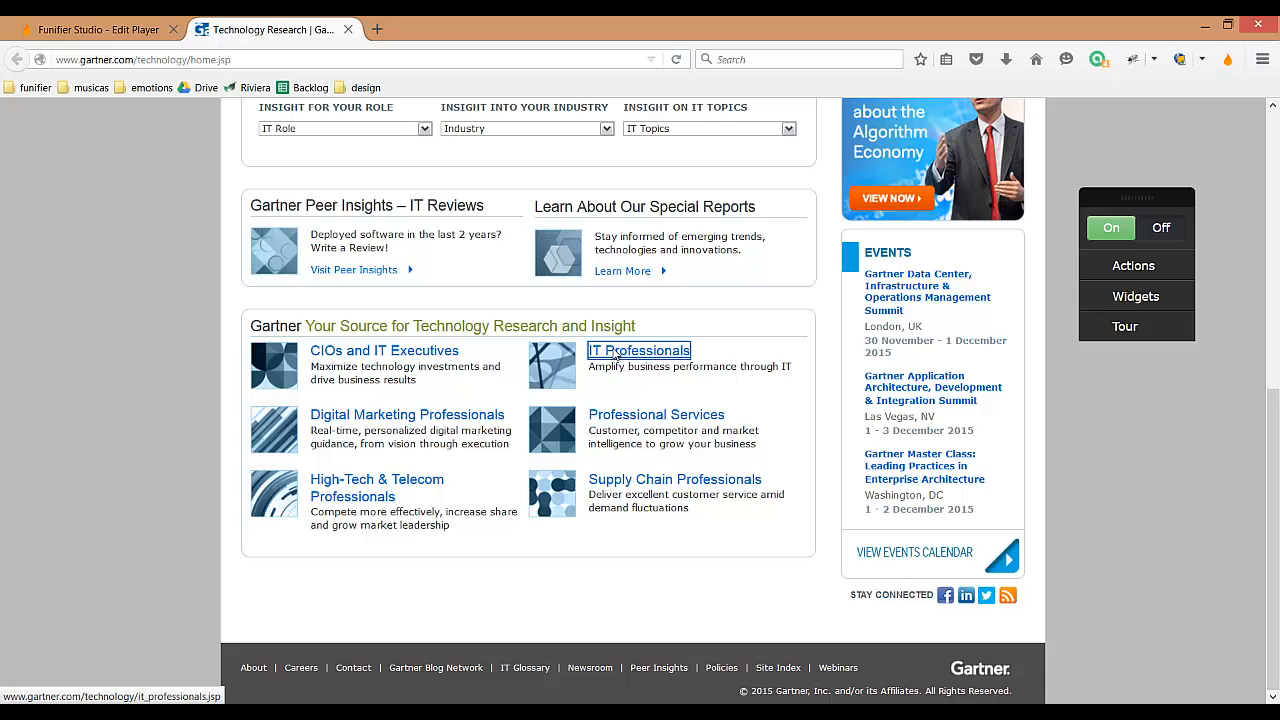
{"action": "right_click", "coordinate": [613, 354]}
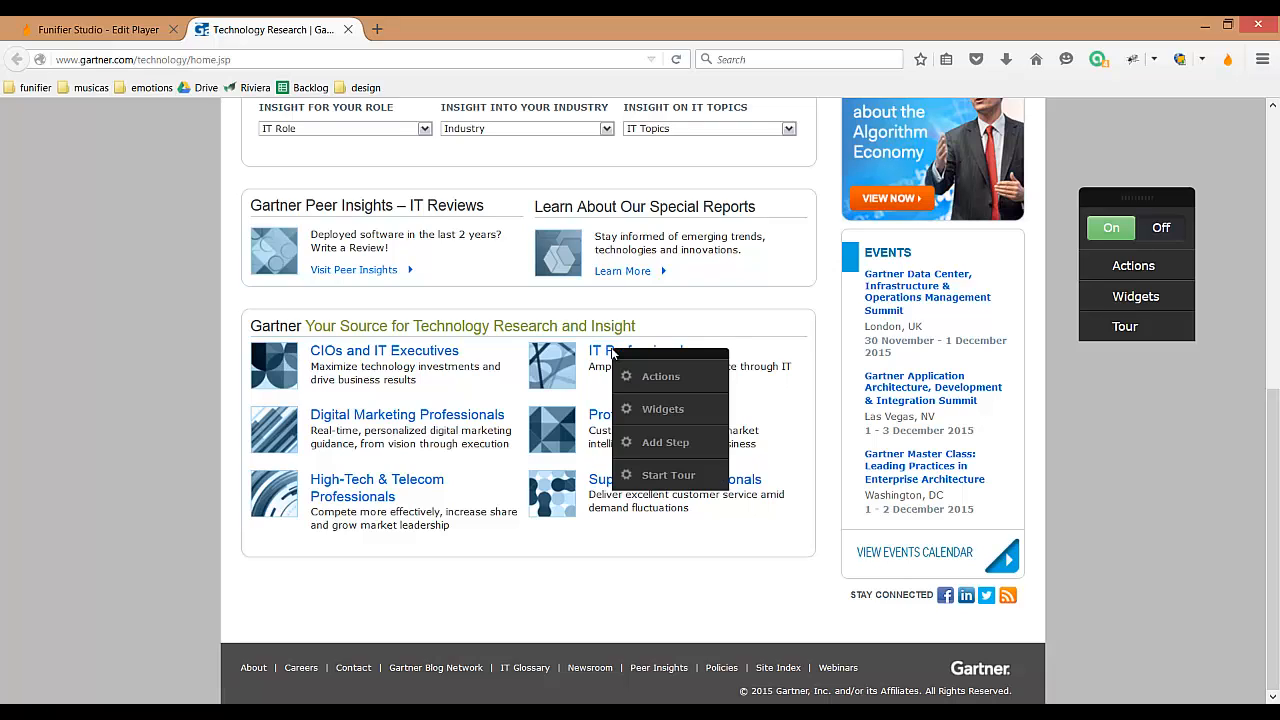
{"action": "left_click", "coordinate": [655, 376]}
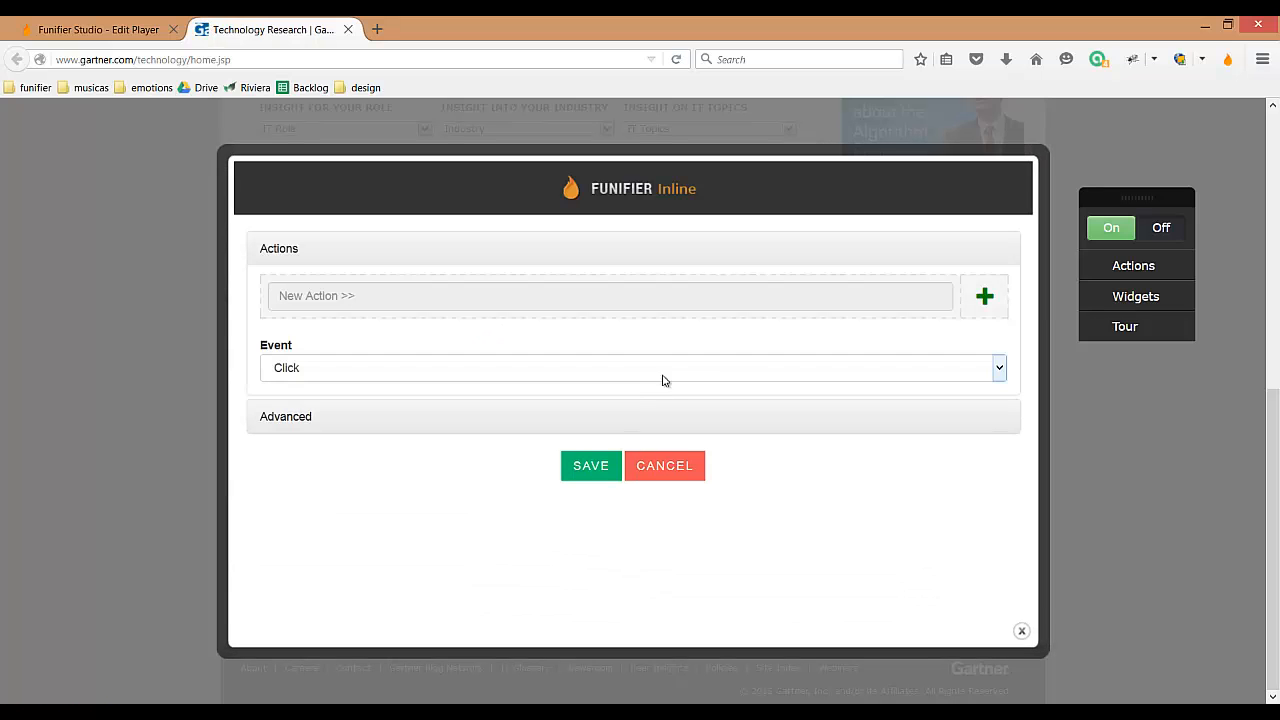
{"action": "left_click", "coordinate": [985, 298]}
{"action": "left_click", "coordinate": [527, 355]}
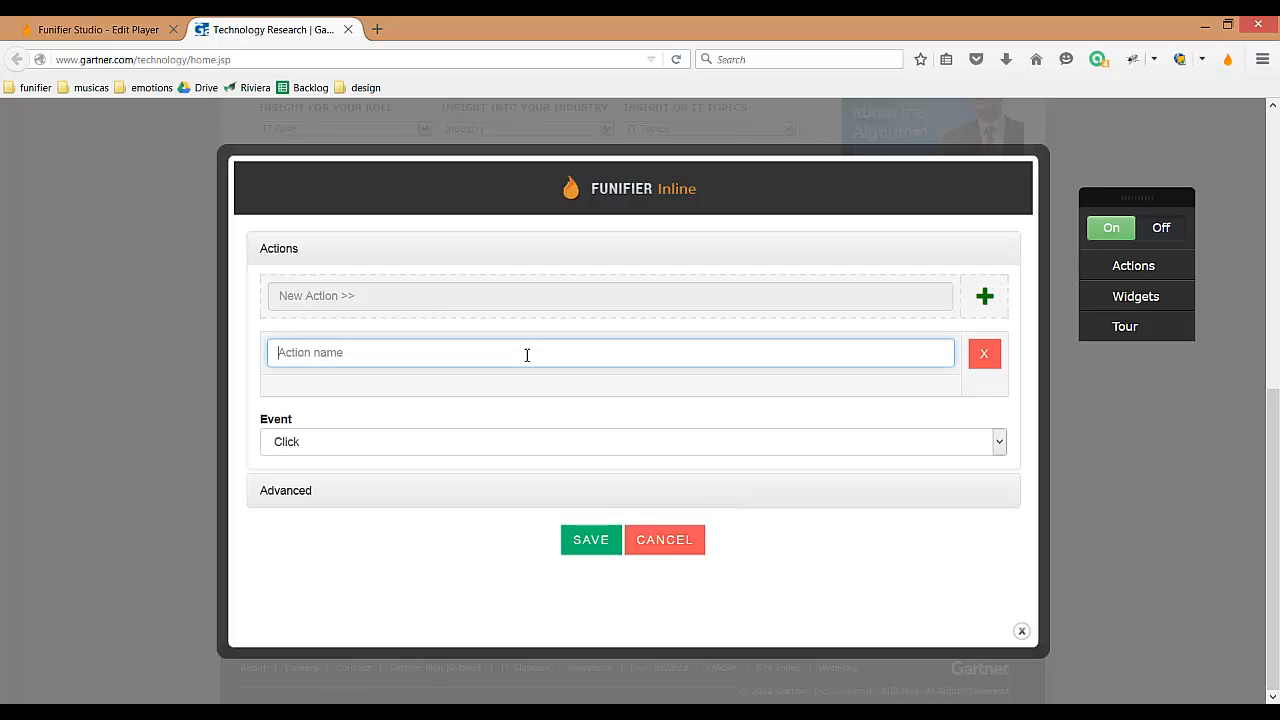
{"action": "type", "text": "profissionais"}
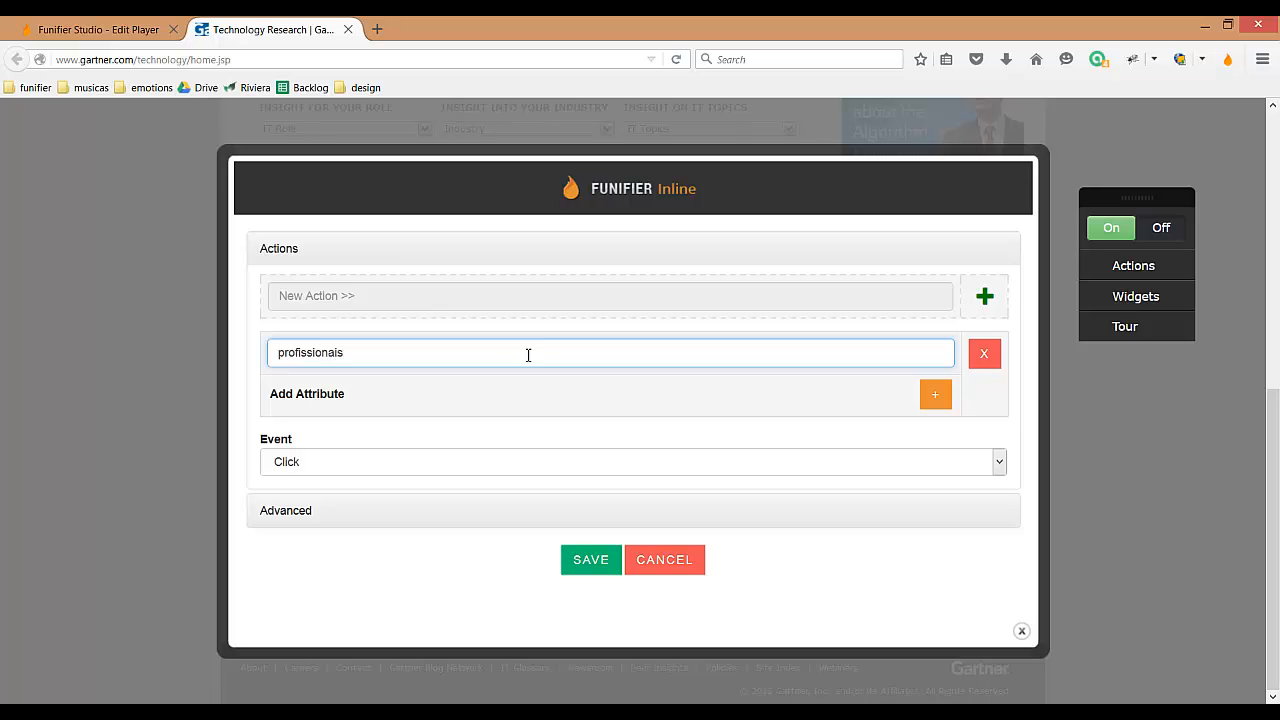
{"action": "double_click", "coordinate": [300, 353]}
{"action": "left_click", "coordinate": [362, 357]}
{"action": "double_click", "coordinate": [326, 355]}
{"action": "left_click", "coordinate": [369, 357]}
{"action": "left_click", "coordinate": [590, 566]}
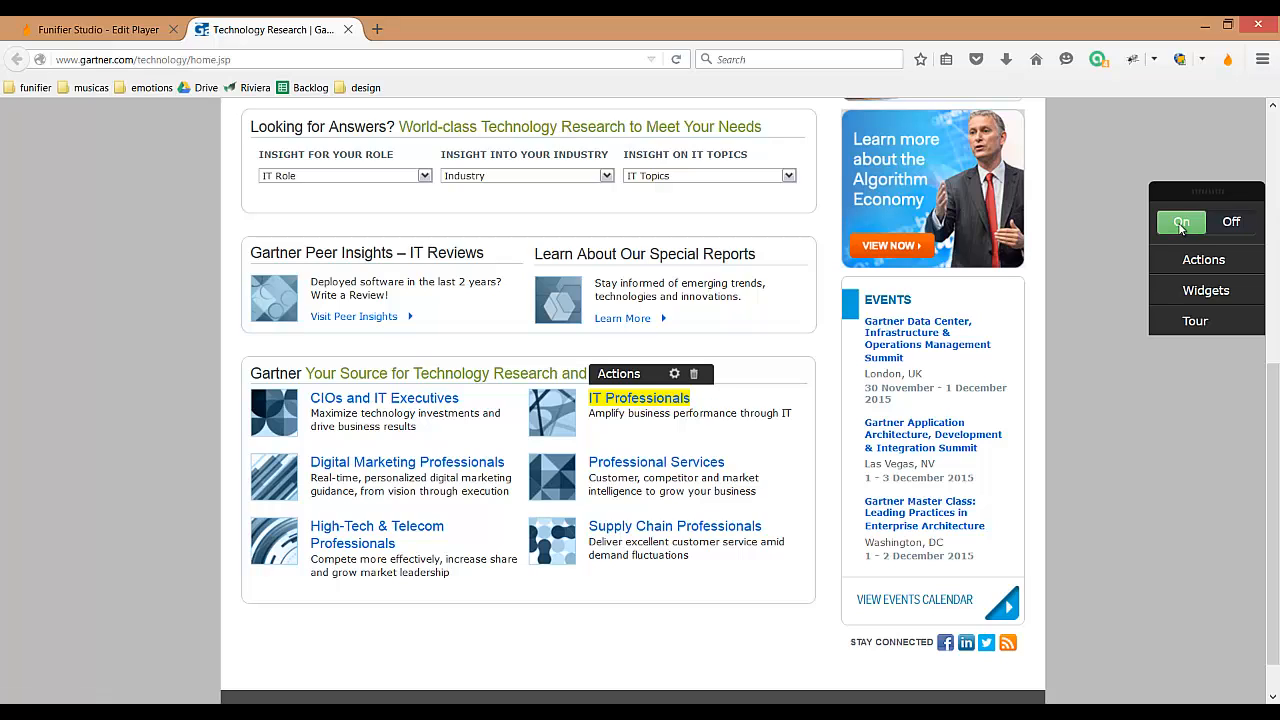
Step: Turn inline editing off and on again to compare how the IT Professionals link is marked
{"action": "left_click", "coordinate": [1181, 225]}
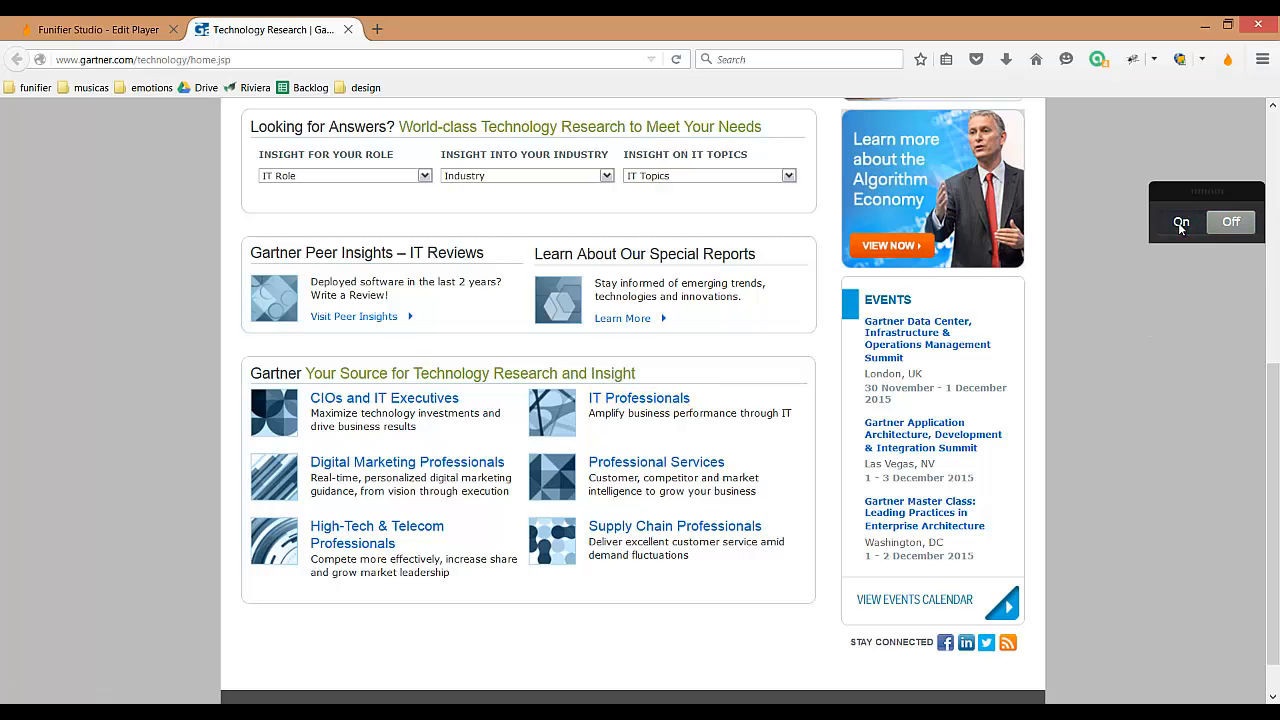
{"action": "scroll", "coordinate": [1118, 286], "scroll_direction": "up", "scroll_amount": 5}
{"action": "scroll", "coordinate": [1118, 286], "scroll_direction": "down", "scroll_amount": 5}
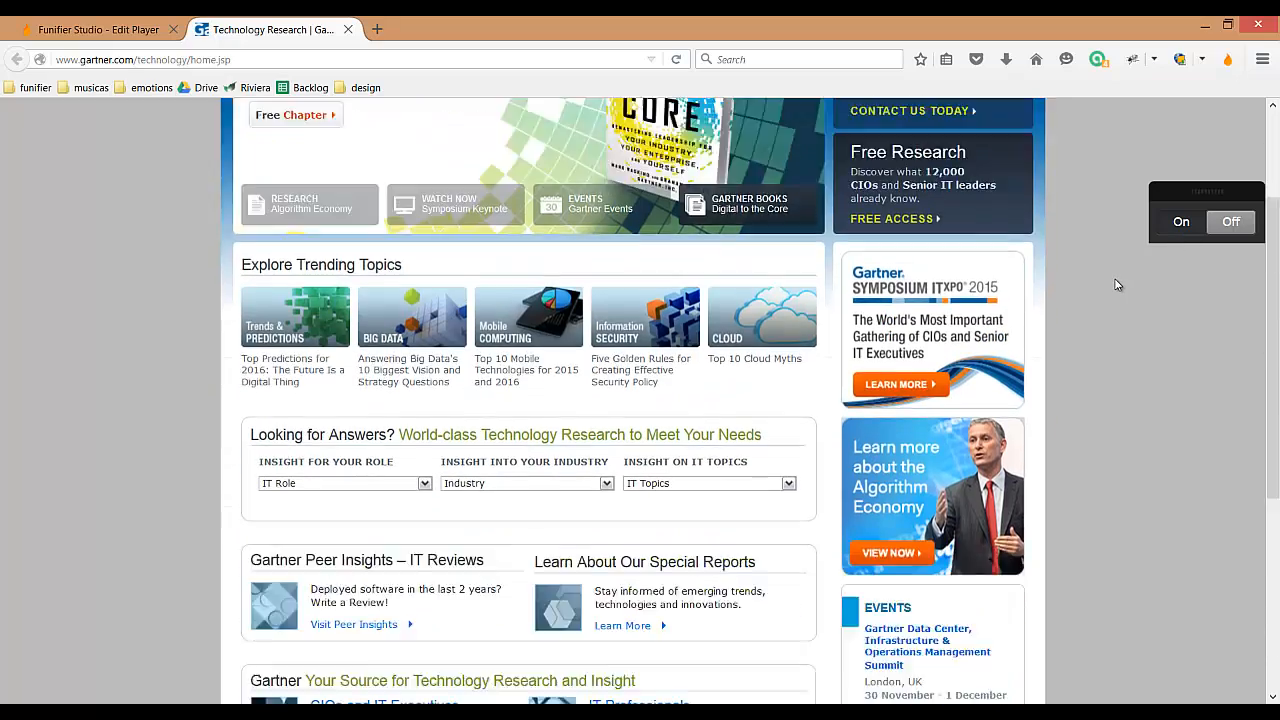
{"action": "scroll", "coordinate": [1118, 302], "scroll_direction": "up", "scroll_amount": 2}
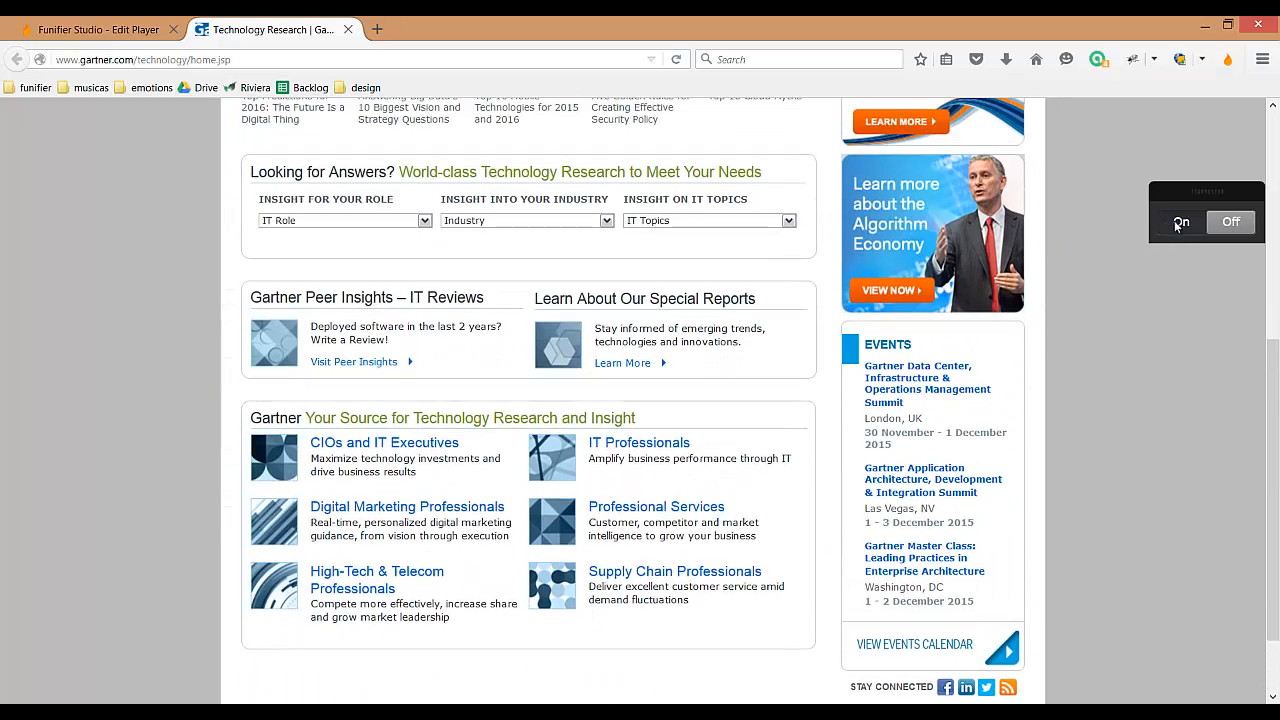
{"action": "left_click", "coordinate": [1181, 223]}
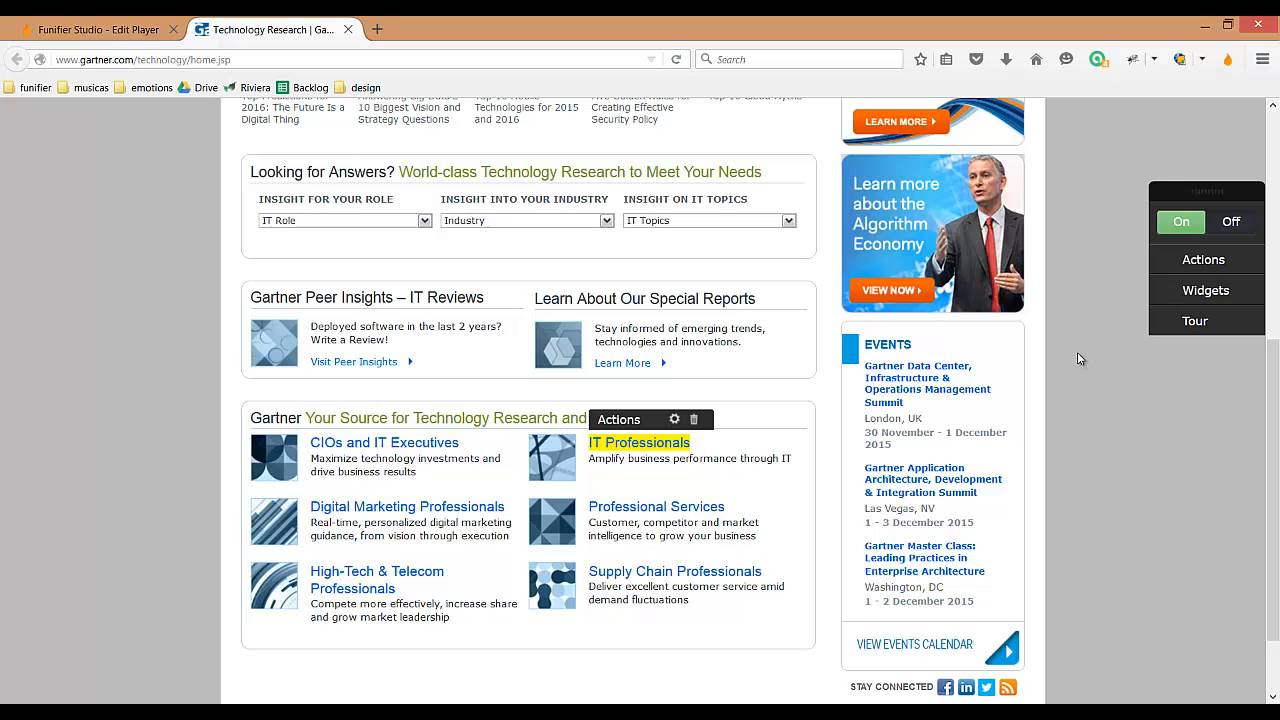
{"action": "left_click_drag", "start_coordinate": [1204, 195], "coordinate": [1165, 188]}
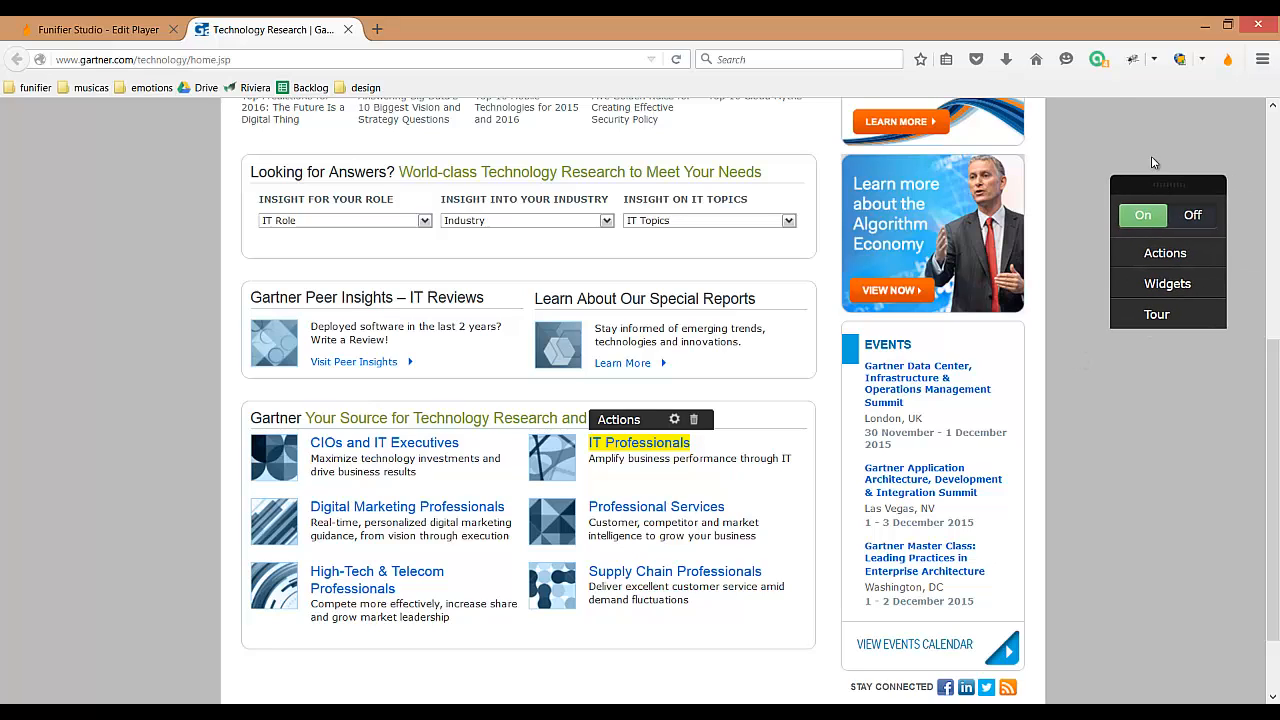
Step: Switch to Funifier Studio and check the game's action list for the new action
{"action": "left_click", "coordinate": [137, 34]}
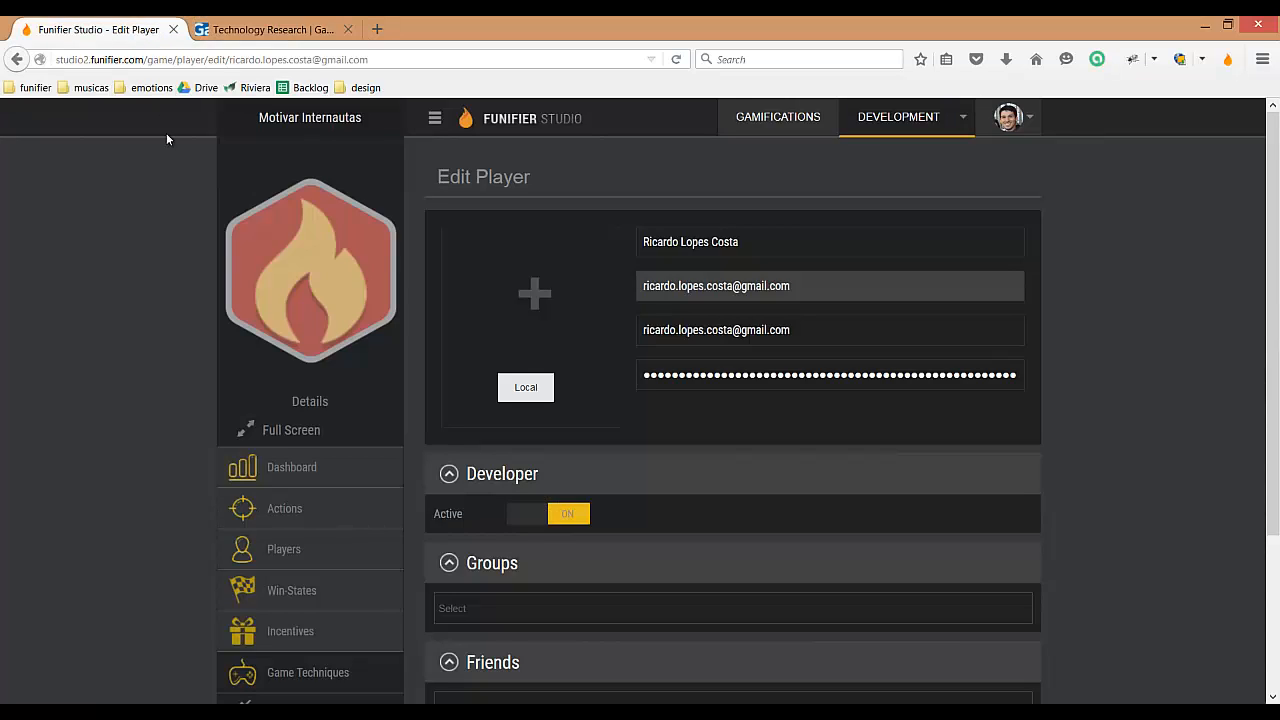
{"action": "left_click", "coordinate": [288, 512]}
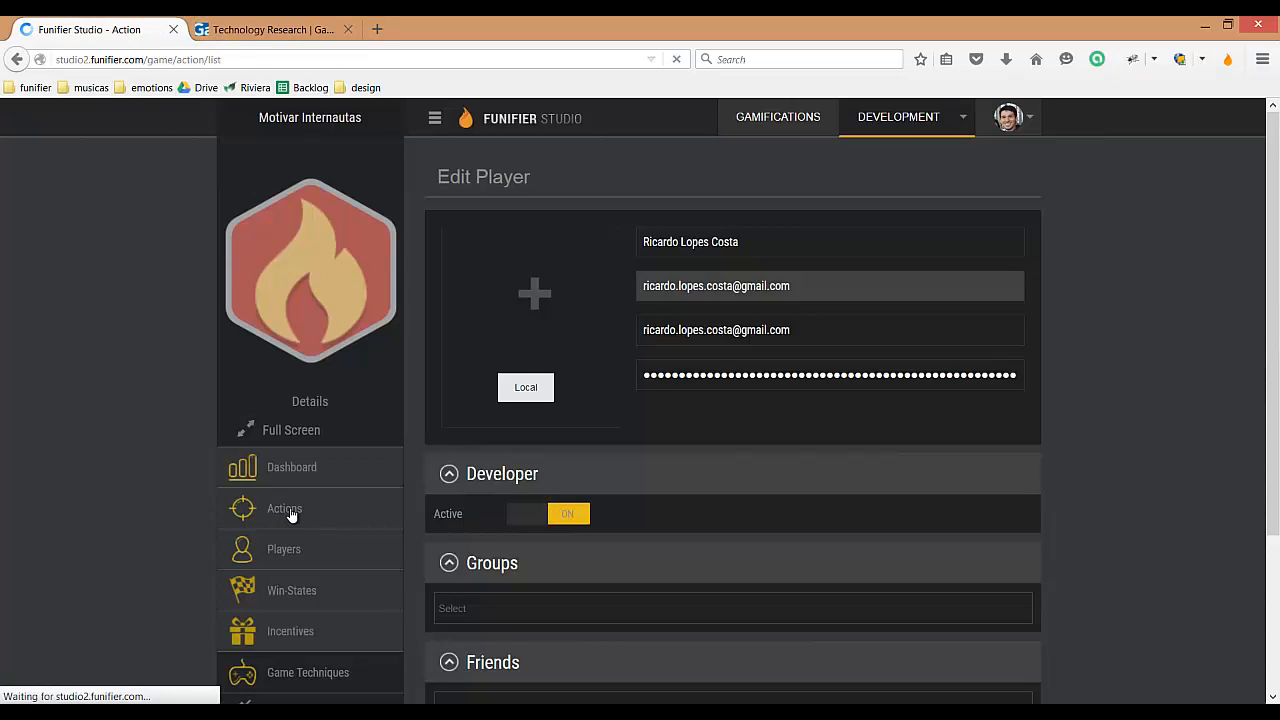
{"action": "mouse_move", "coordinate": [526, 360]}
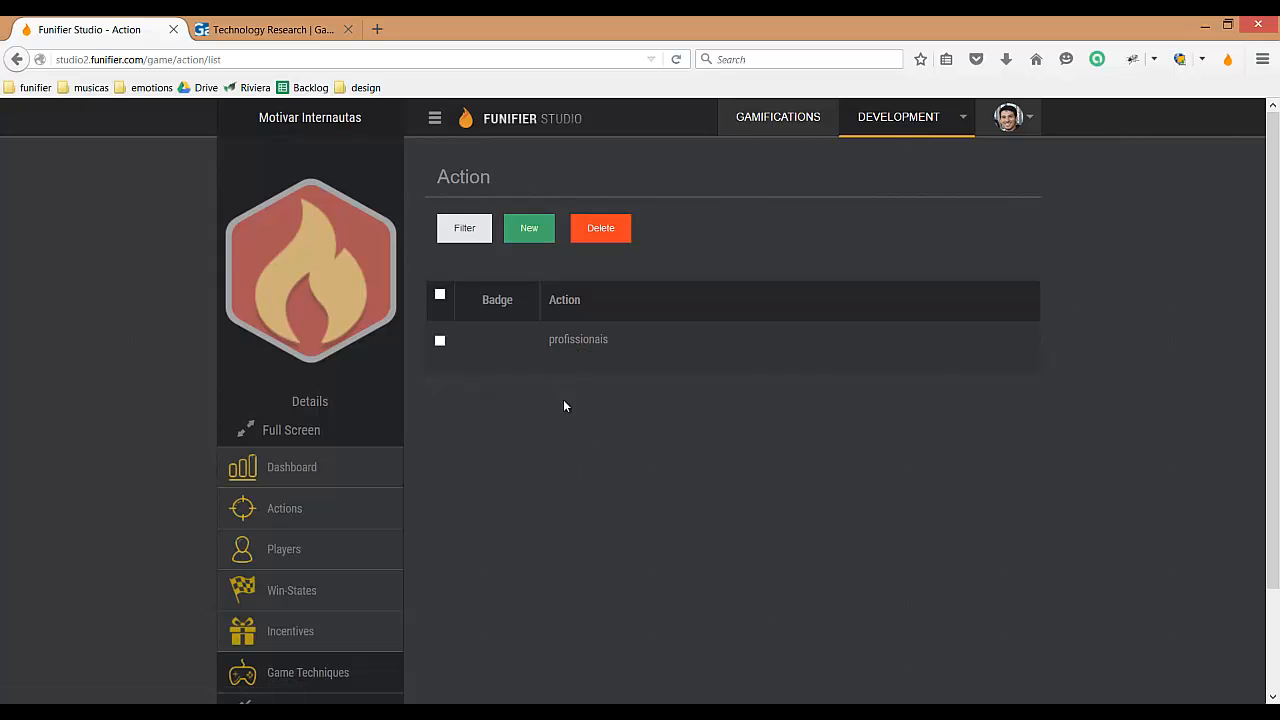
Step: Start a new win-state from the Quest Lists game technique
{"action": "scroll", "coordinate": [570, 422], "scroll_direction": "down", "scroll_amount": 1}
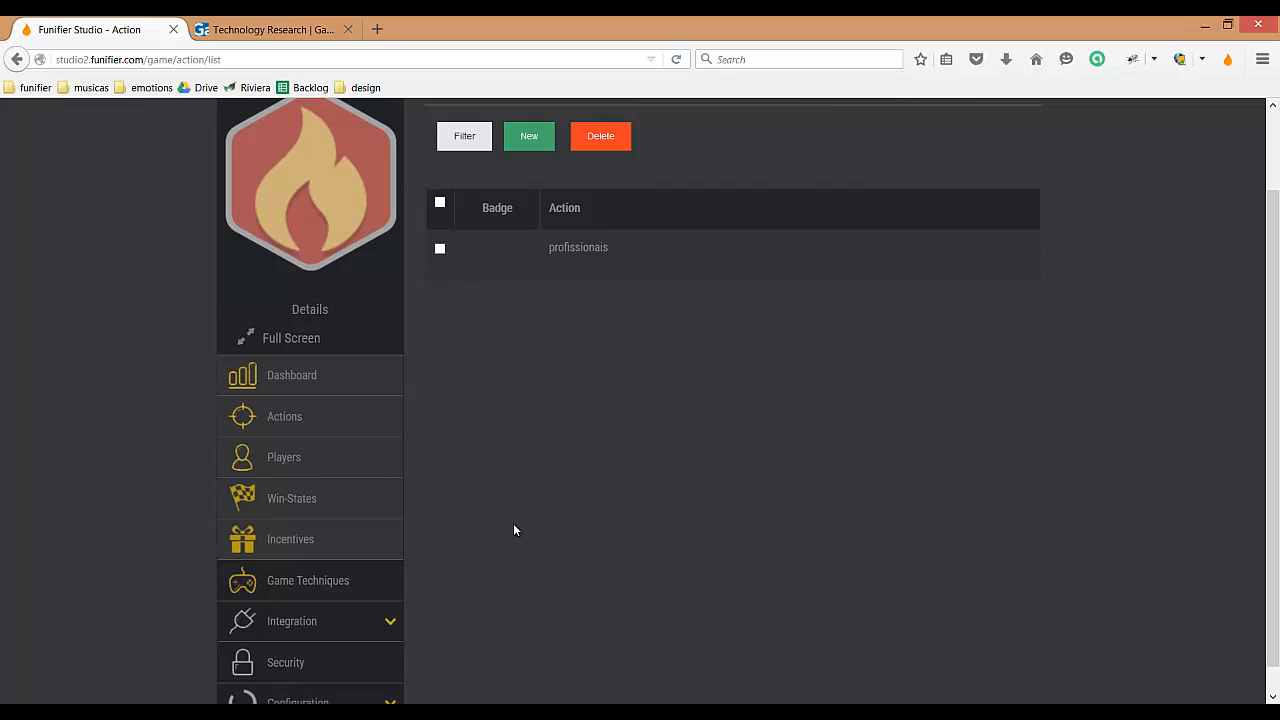
{"action": "left_click", "coordinate": [300, 586]}
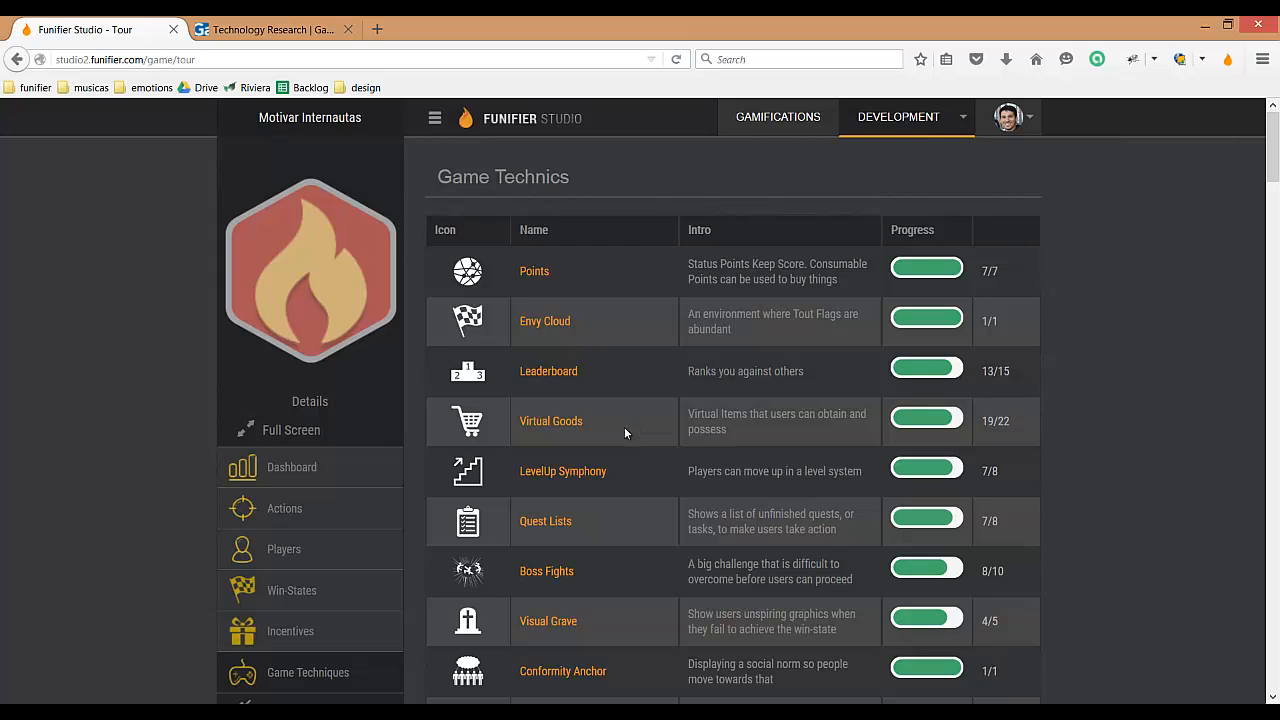
{"action": "left_click", "coordinate": [532, 522]}
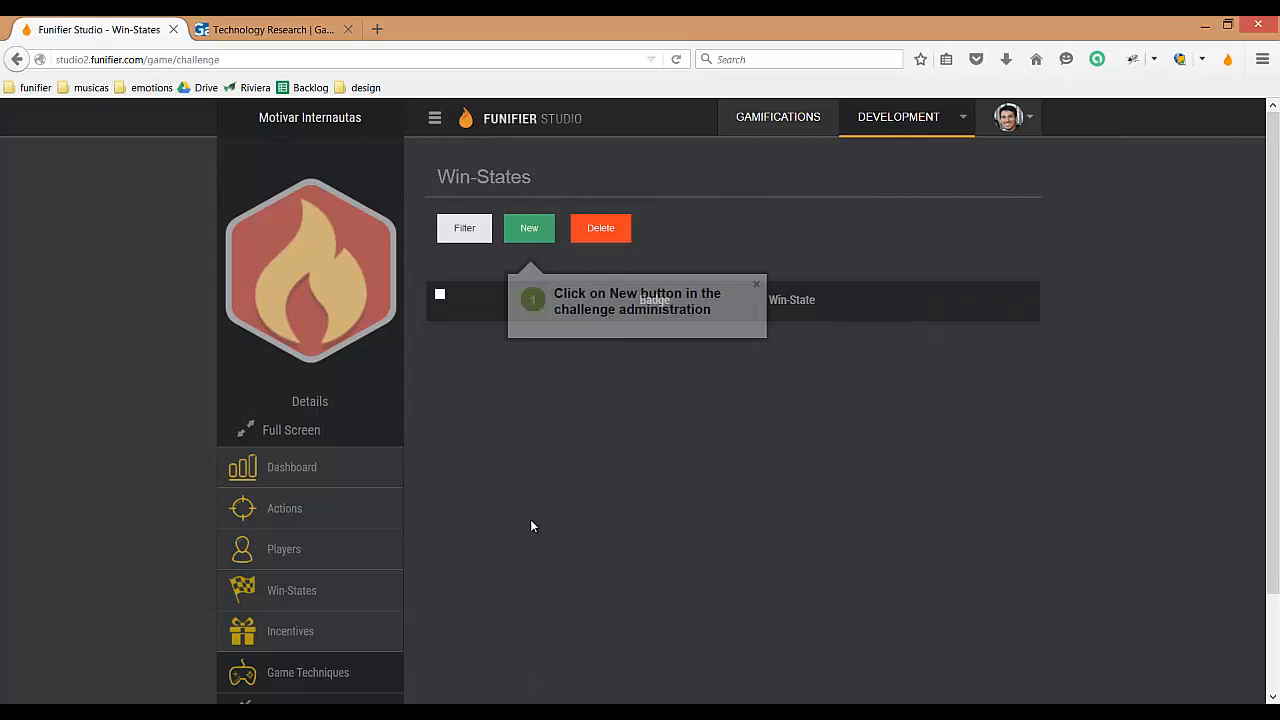
{"action": "left_click", "coordinate": [530, 230]}
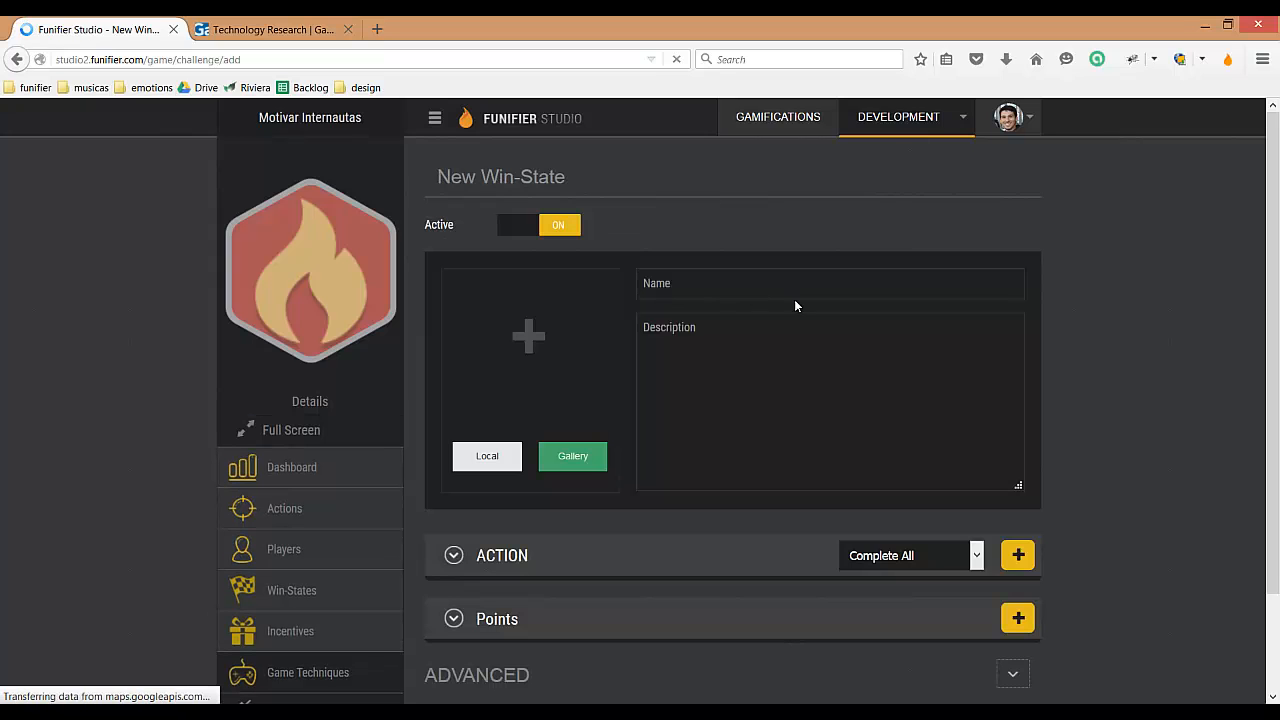
Step: Enter "Conheca a sessao para Profissionais" as both the name and the description of the win-state
{"action": "left_click", "coordinate": [707, 280]}
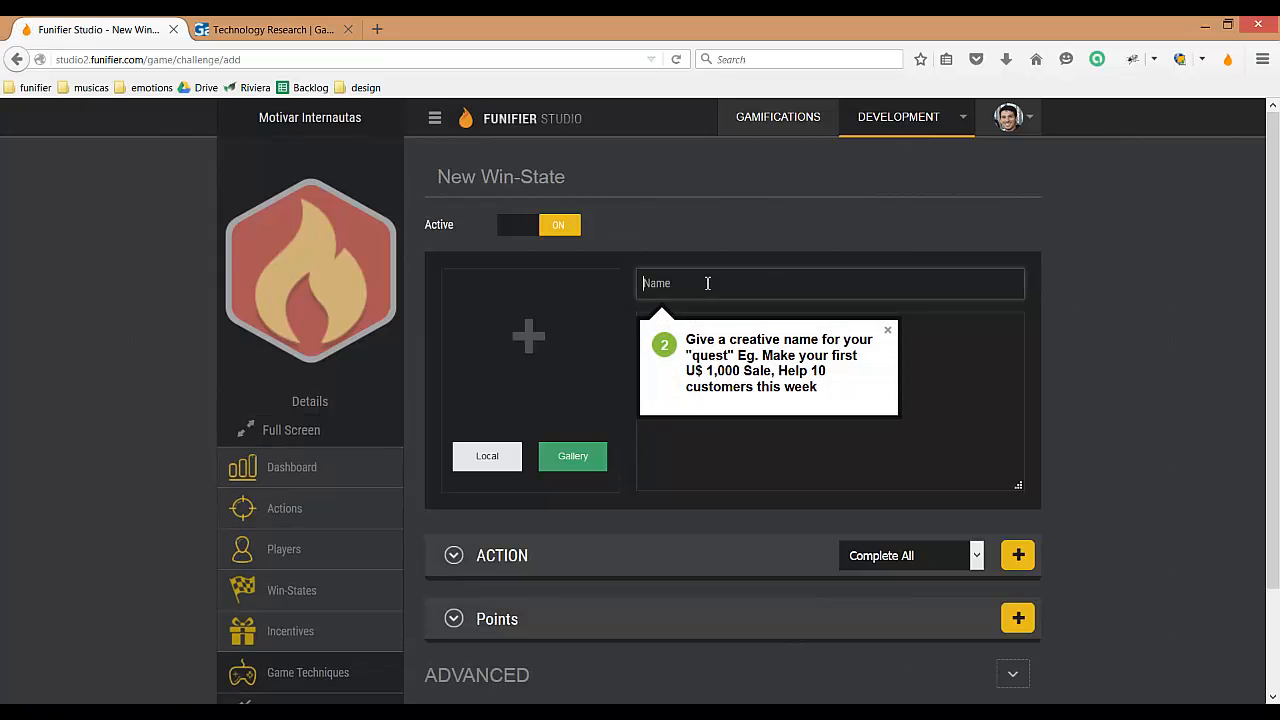
{"action": "type", "text": "Conhe"}
{"action": "key", "text": "Down"}
{"action": "key", "text": "Return"}
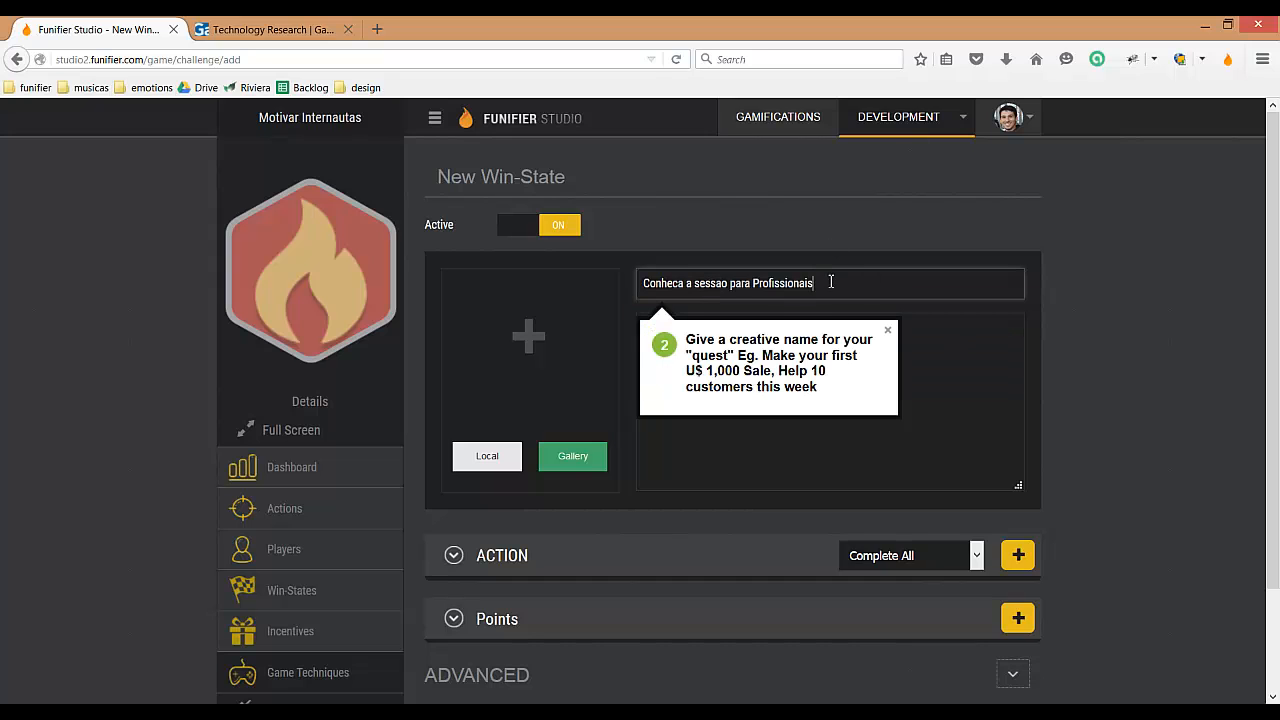
{"action": "left_click_drag", "start_coordinate": [831, 282], "coordinate": [627, 286]}
{"action": "key", "text": "ctrl+c"}
{"action": "left_click", "coordinate": [942, 373]}
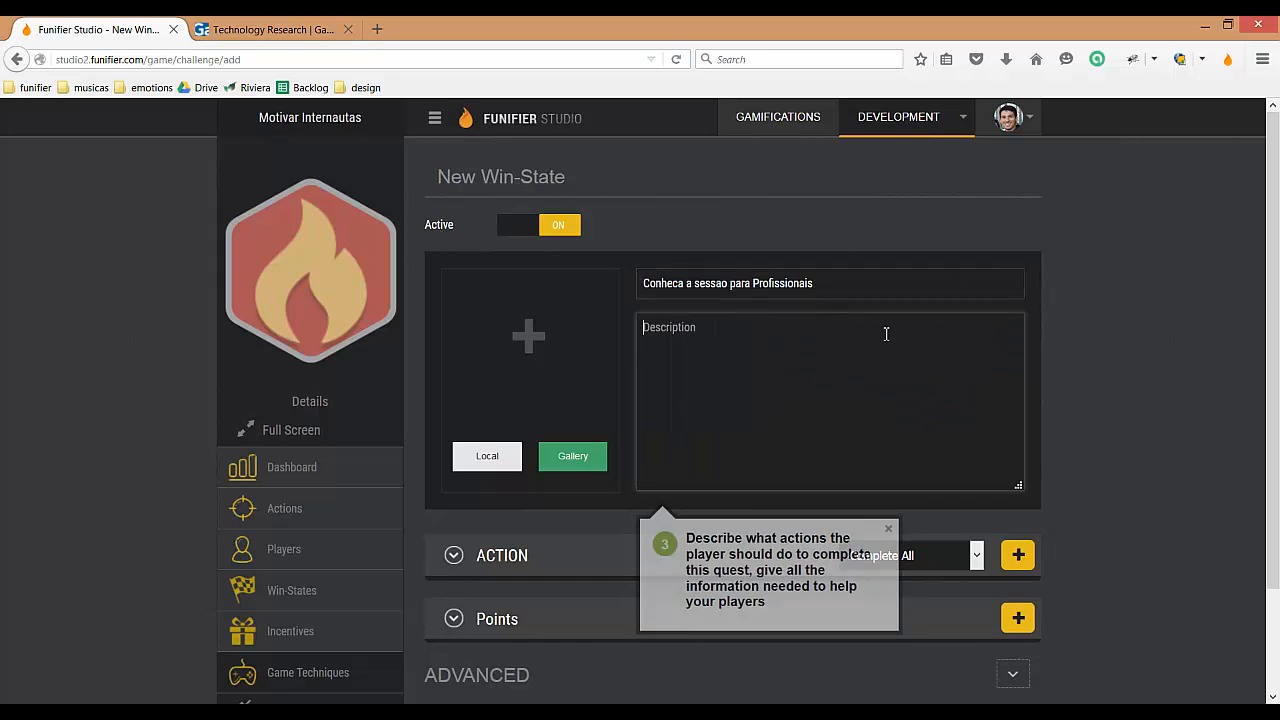
{"action": "key", "text": "ctrl+v"}
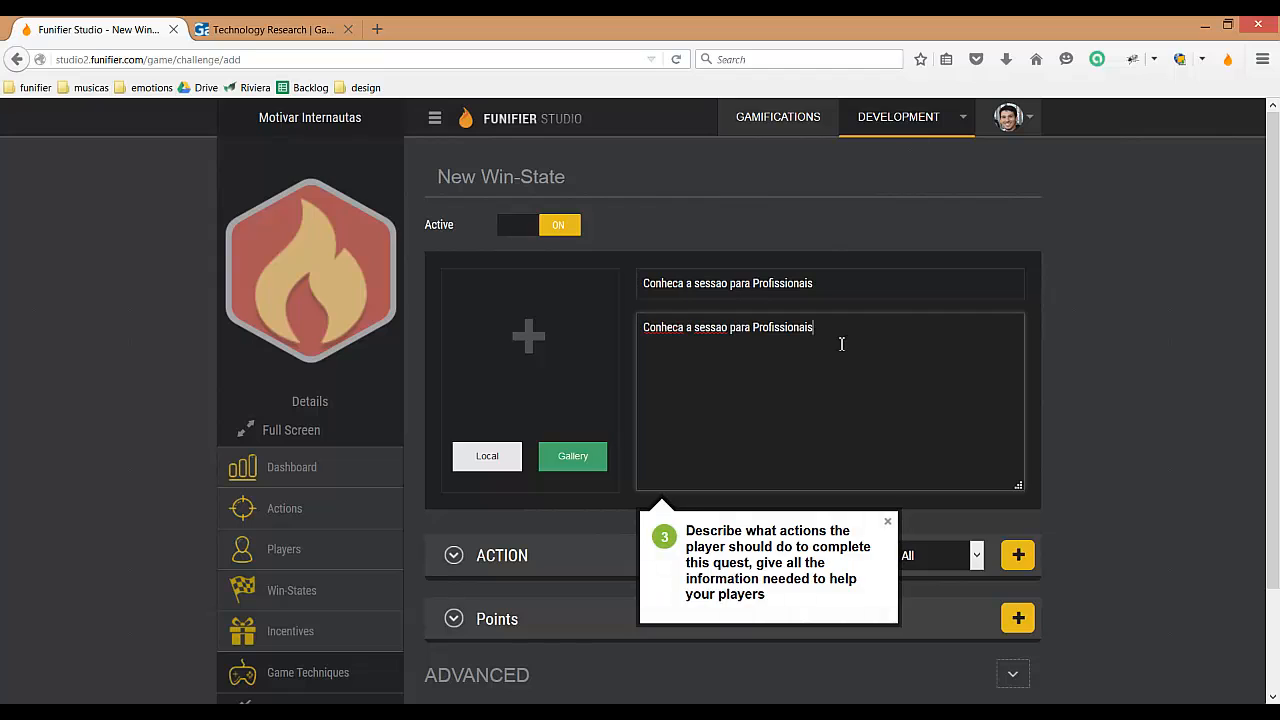
{"action": "right_click", "coordinate": [706, 320]}
{"action": "left_click", "coordinate": [960, 352]}
{"action": "left_click", "coordinate": [889, 523]}
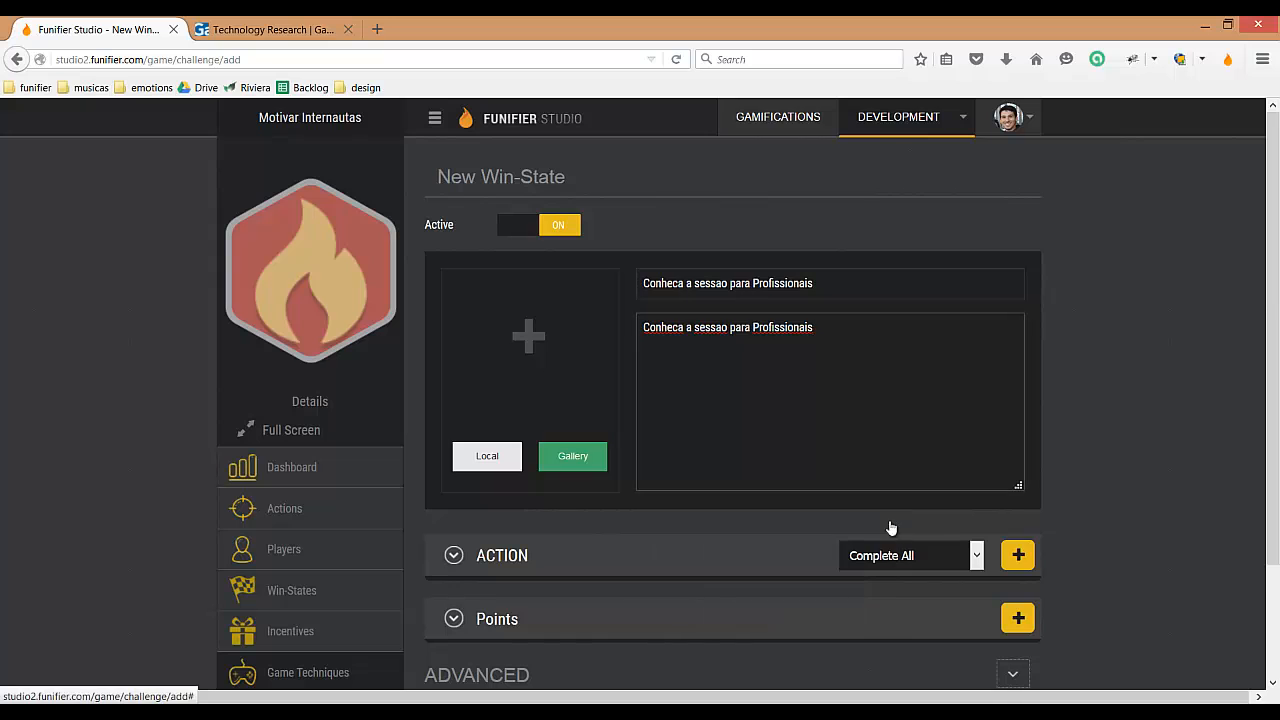
Step: Choose the red drawing-compass badge from the gallery as the win-state's image
{"action": "left_click", "coordinate": [572, 456]}
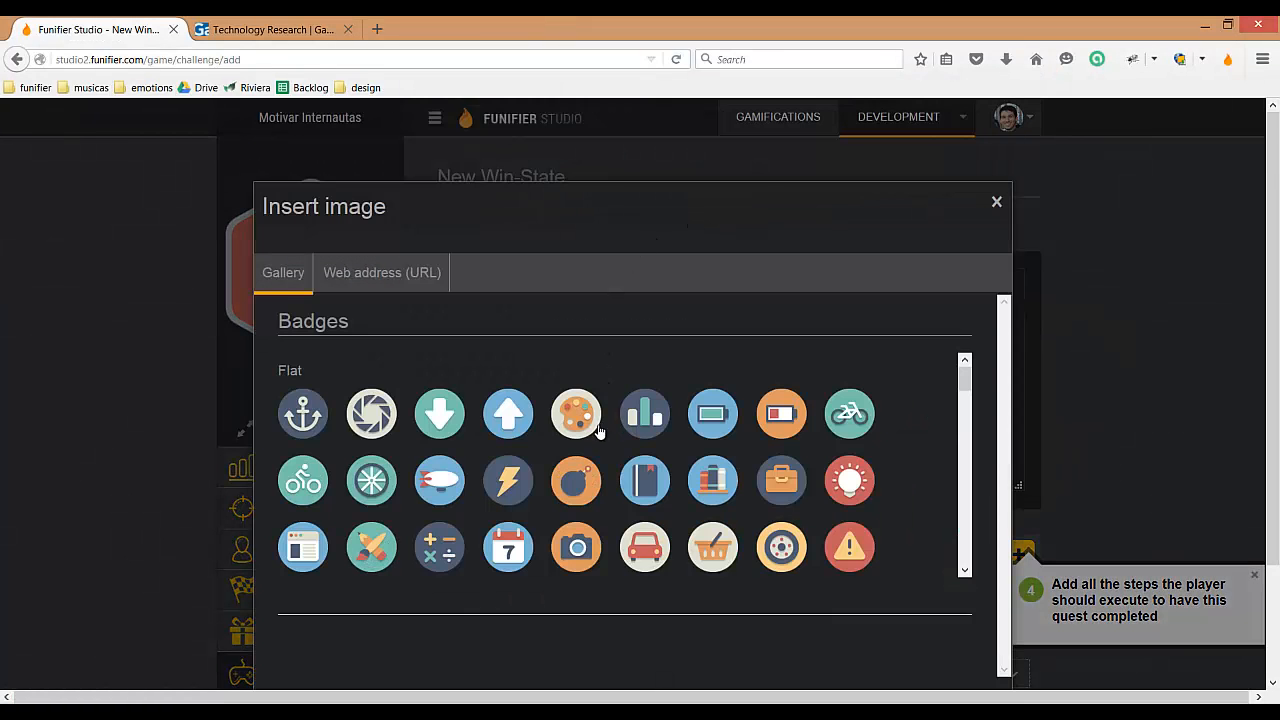
{"action": "scroll", "coordinate": [871, 415], "scroll_direction": "down", "scroll_amount": 2}
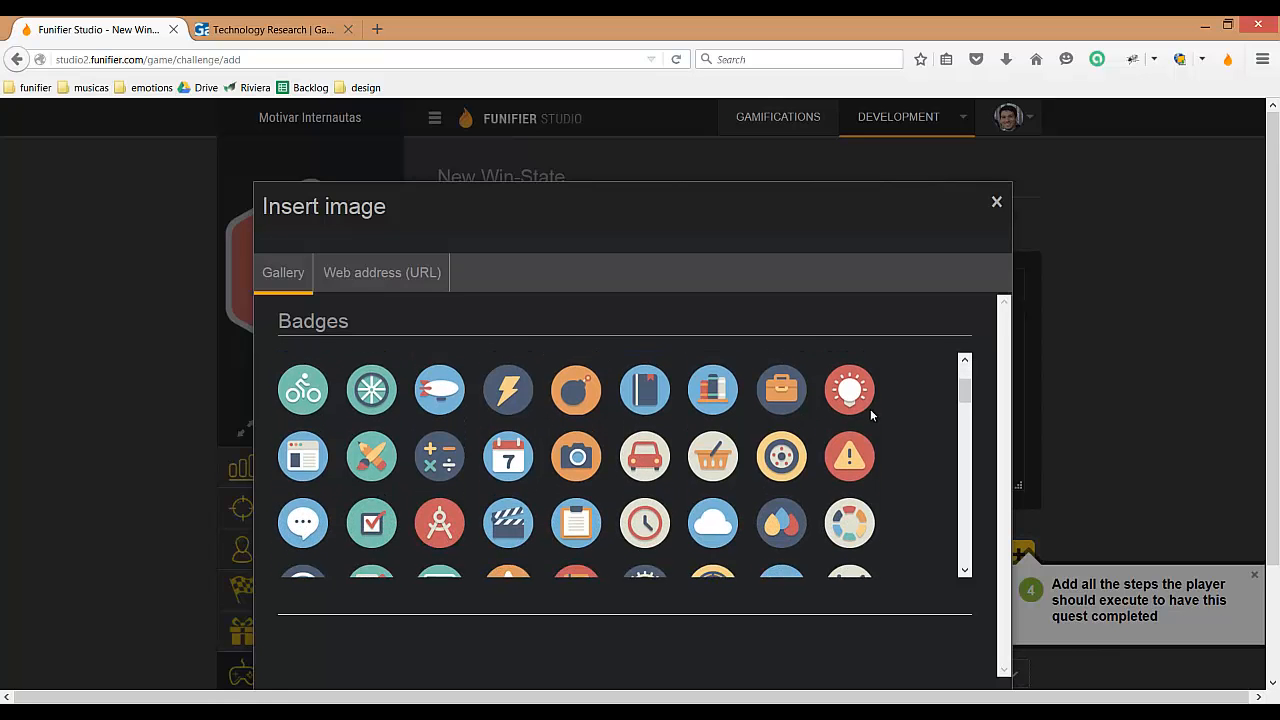
{"action": "scroll", "coordinate": [445, 530], "scroll_direction": "down", "scroll_amount": 1}
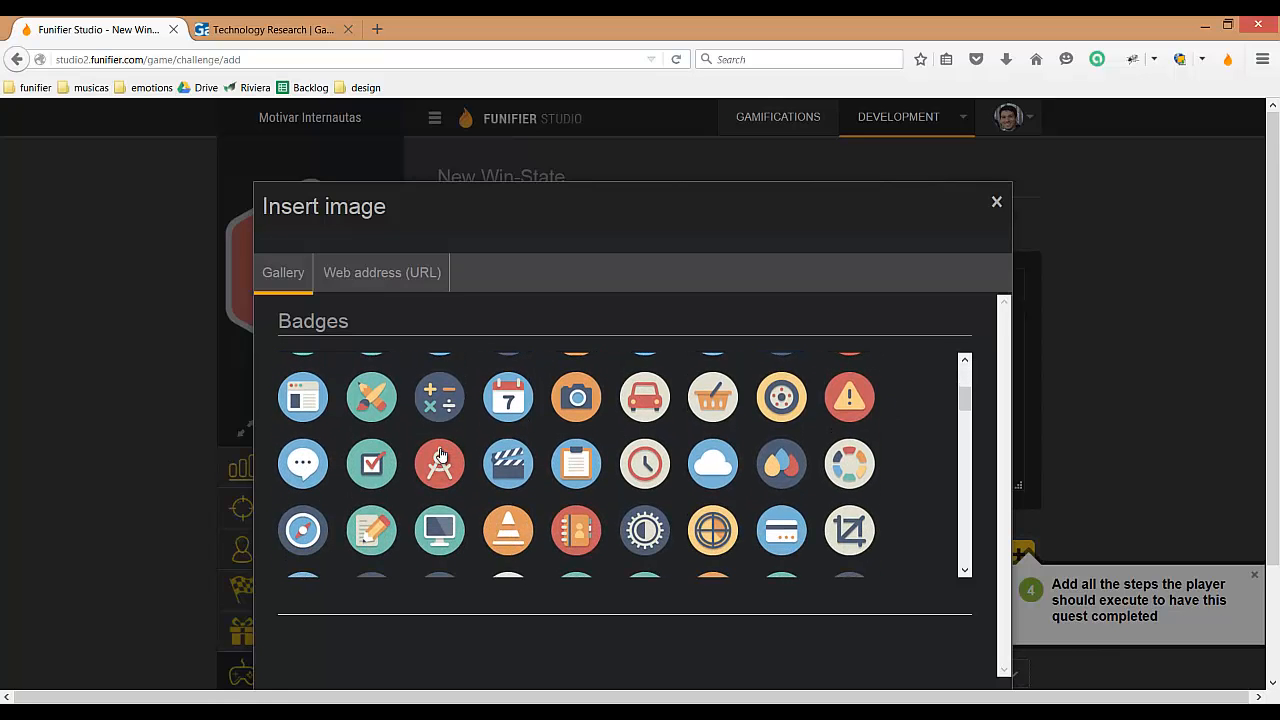
{"action": "left_click", "coordinate": [440, 462]}
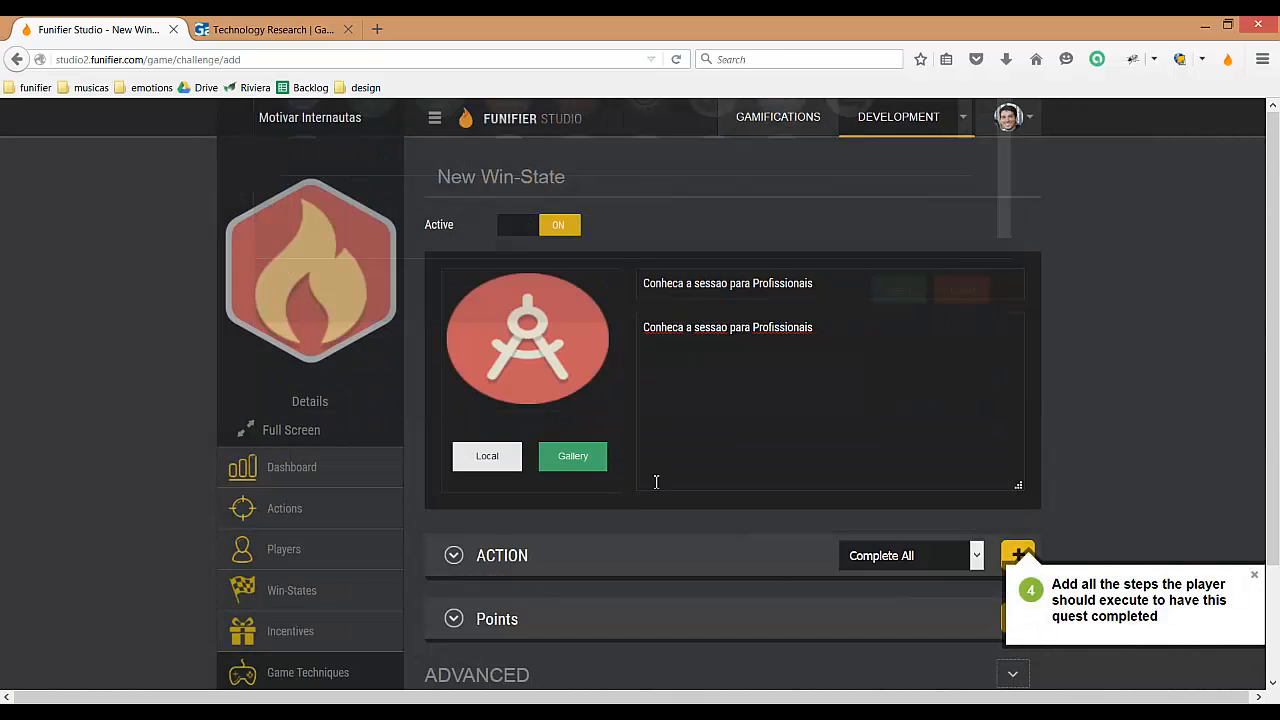
Step: Add the "profissionais" action as the required step of the win-state
{"action": "left_click", "coordinate": [1255, 578]}
{"action": "left_click", "coordinate": [1028, 556]}
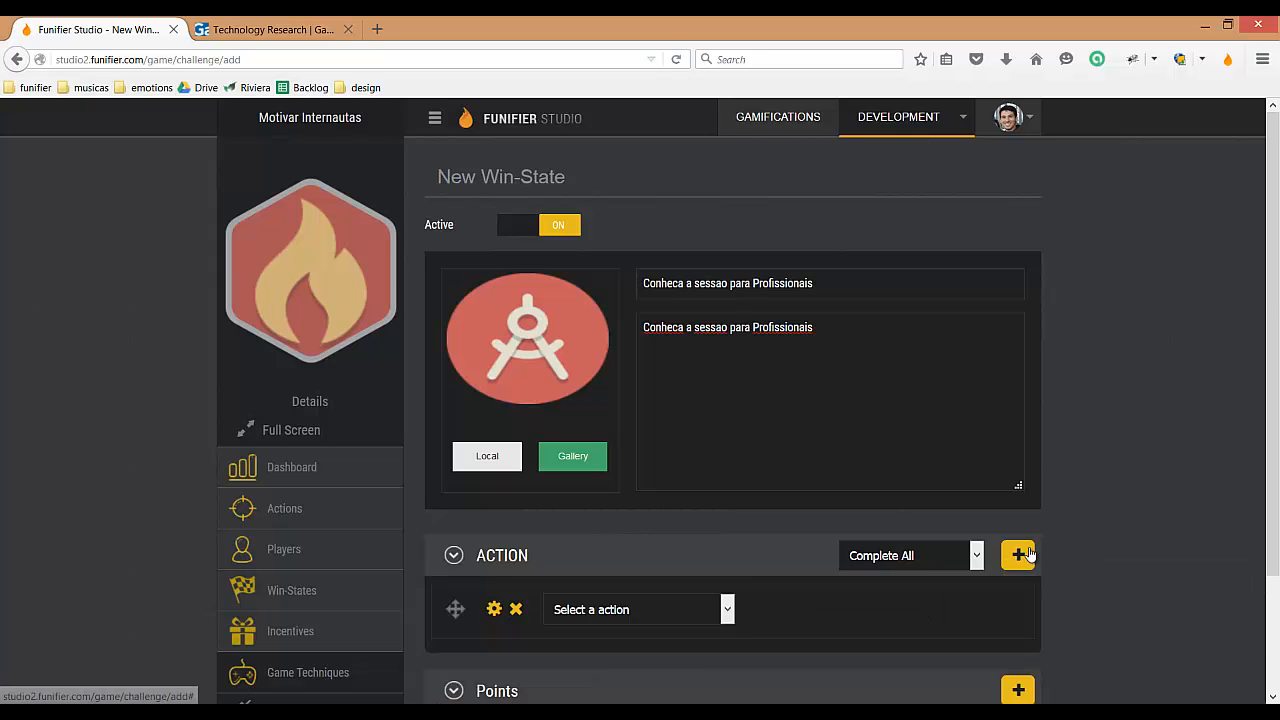
{"action": "scroll", "coordinate": [1126, 373], "scroll_direction": "down", "scroll_amount": 3}
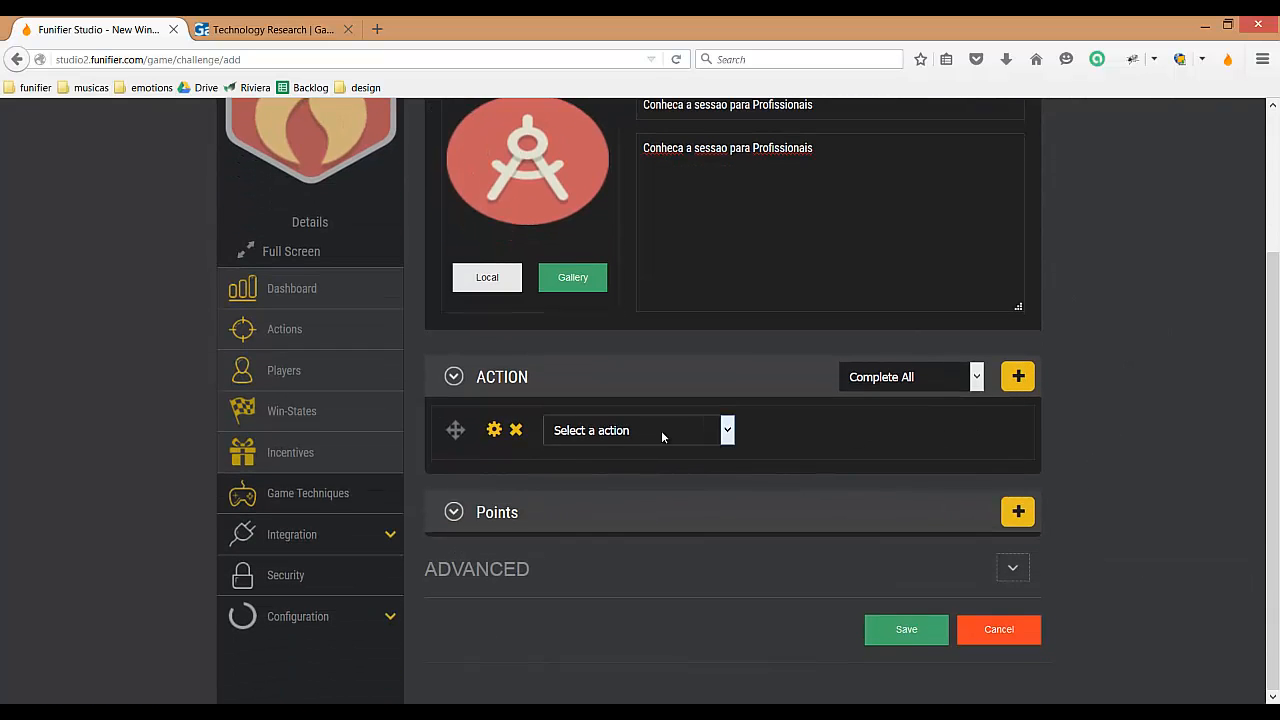
{"action": "left_click", "coordinate": [656, 430]}
{"action": "left_click", "coordinate": [591, 453]}
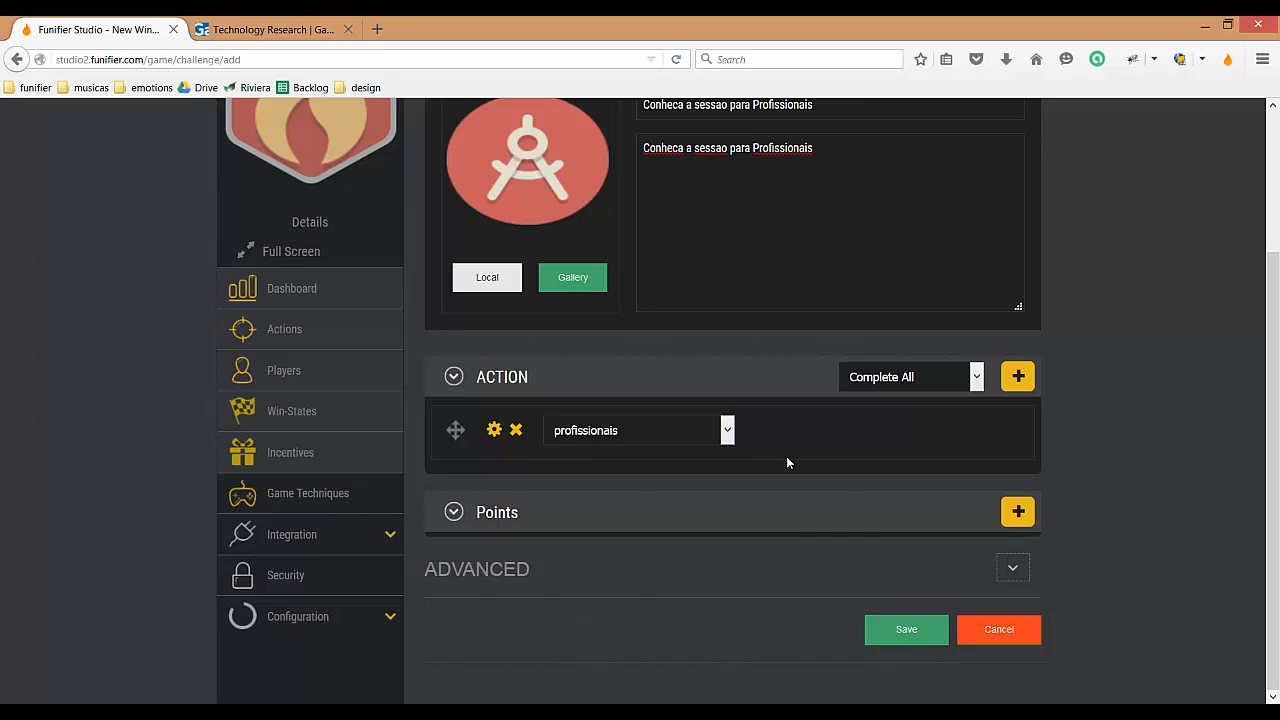
{"action": "scroll", "coordinate": [1148, 258], "scroll_direction": "up", "scroll_amount": 3}
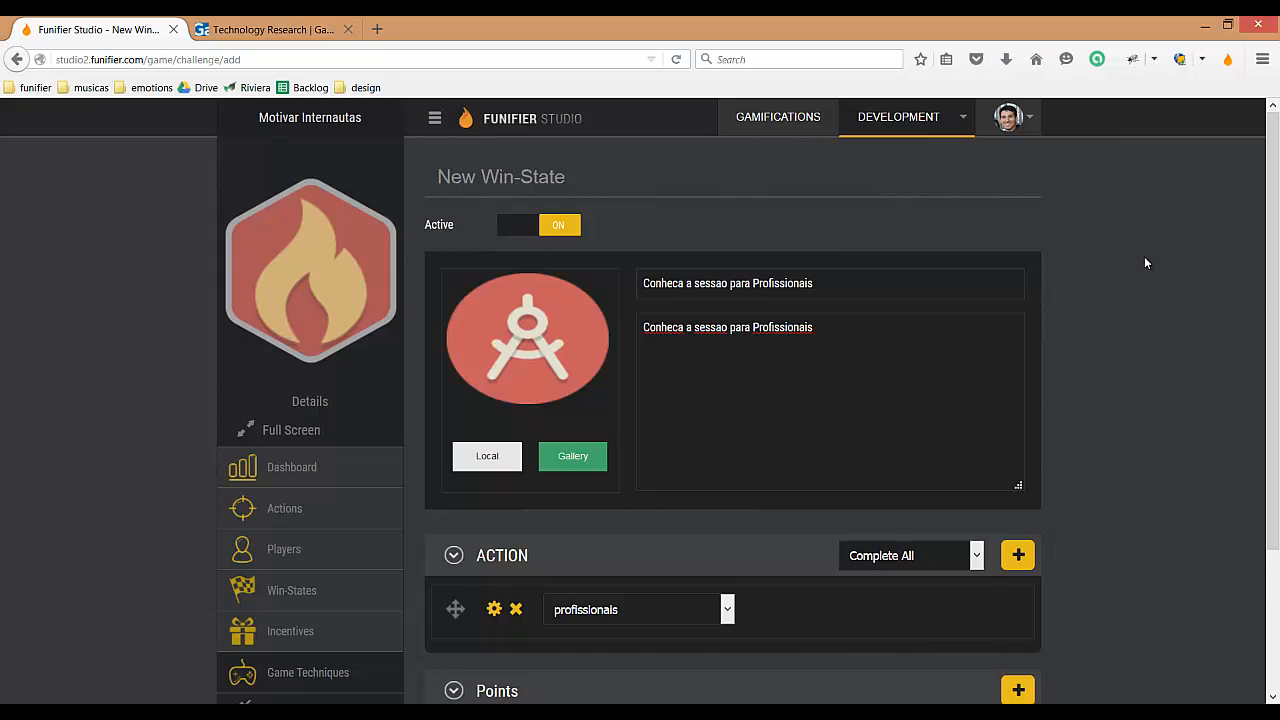
Step: Add a points reward of 10 "pontos" to the win-state
{"action": "scroll", "coordinate": [1146, 262], "scroll_direction": "down", "scroll_amount": 3}
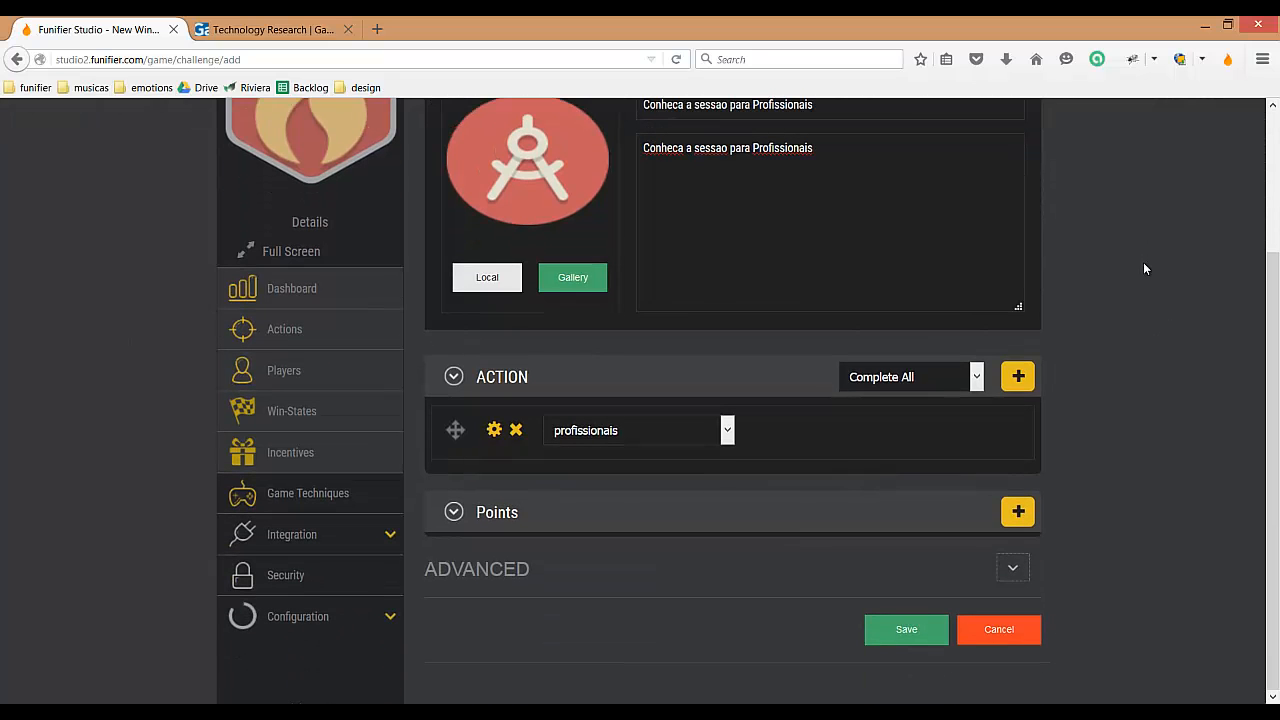
{"action": "left_click", "coordinate": [1018, 512]}
{"action": "left_click", "coordinate": [557, 565]}
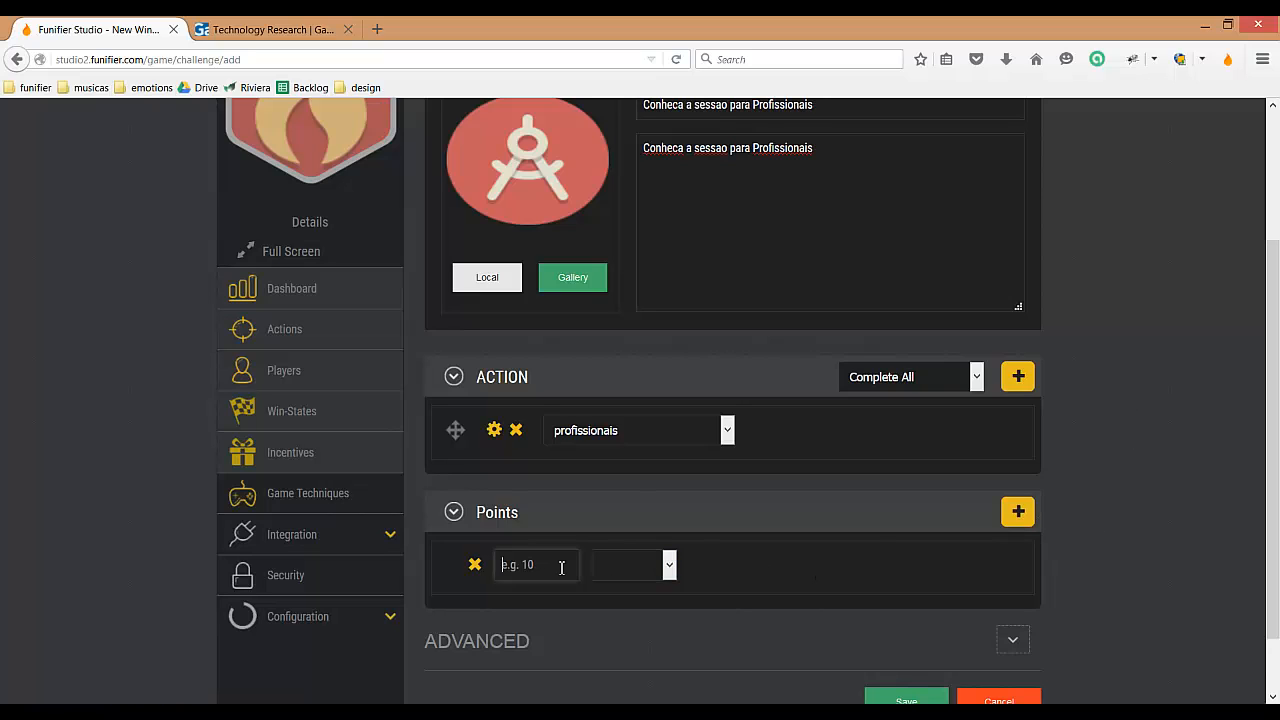
{"action": "type", "text": "10"}
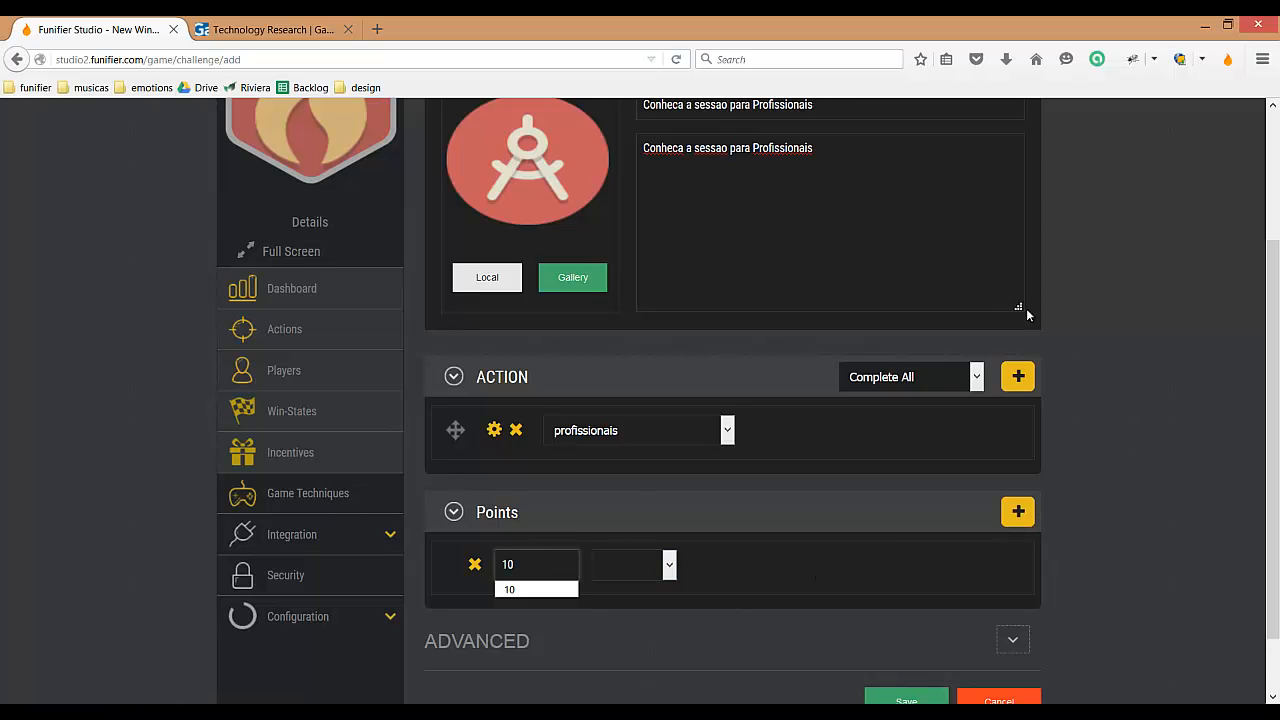
{"action": "left_click", "coordinate": [633, 566]}
{"action": "left_click", "coordinate": [628, 602]}
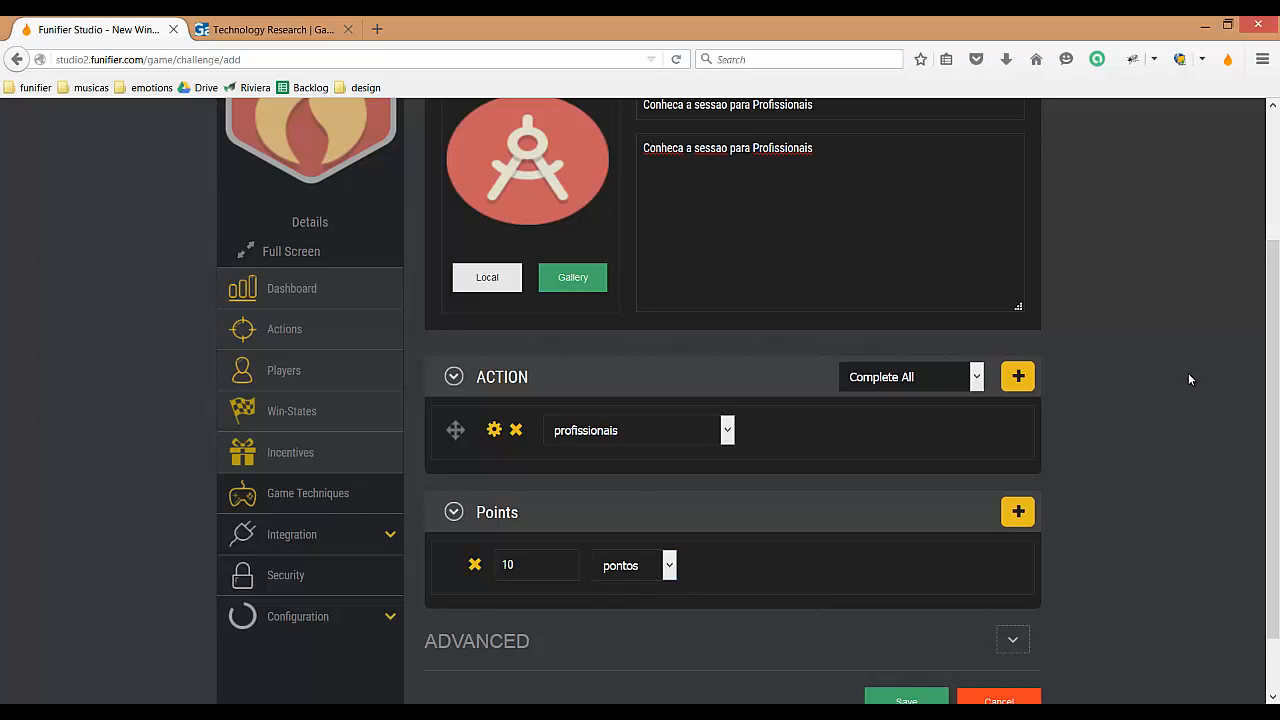
Step: Expand the advanced settings and put "Parabens" in front of the On Win notification text
{"action": "scroll", "coordinate": [1183, 369], "scroll_direction": "down", "scroll_amount": 2}
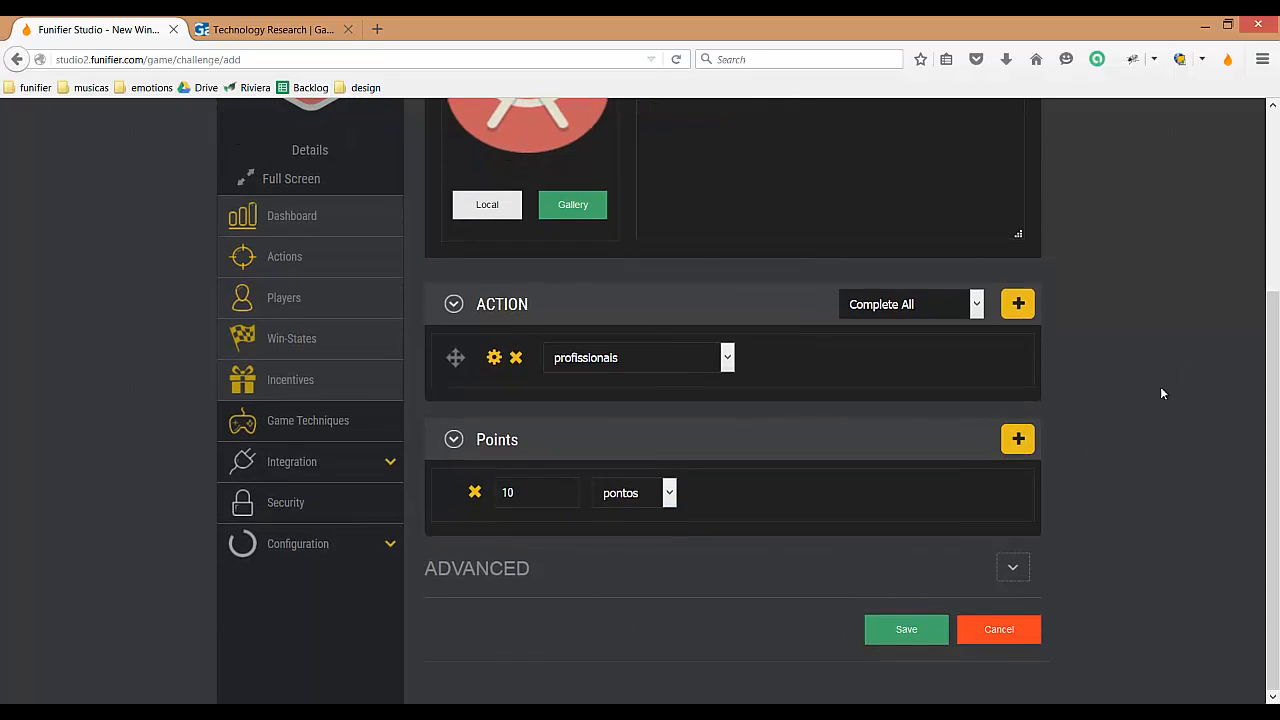
{"action": "left_click", "coordinate": [1010, 568]}
{"action": "scroll", "coordinate": [1162, 333], "scroll_direction": "down", "scroll_amount": 4}
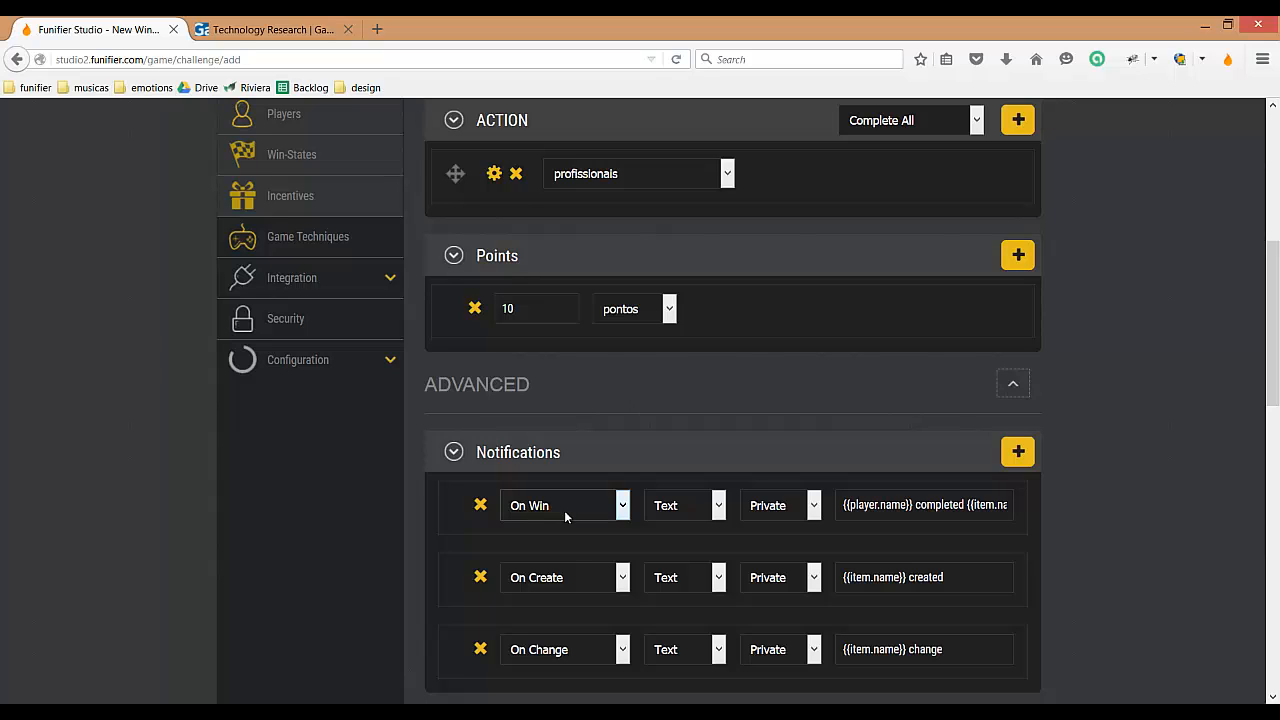
{"action": "left_click", "coordinate": [845, 506]}
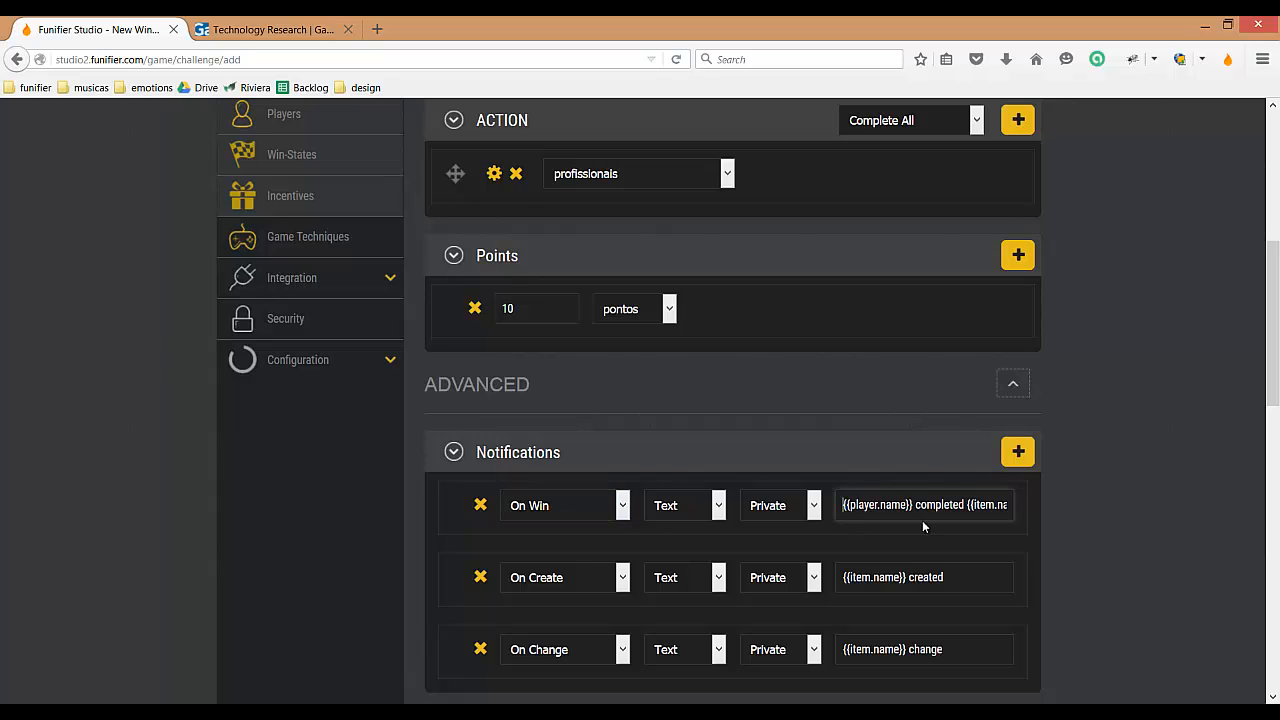
{"action": "type", "text": "Parabens"}
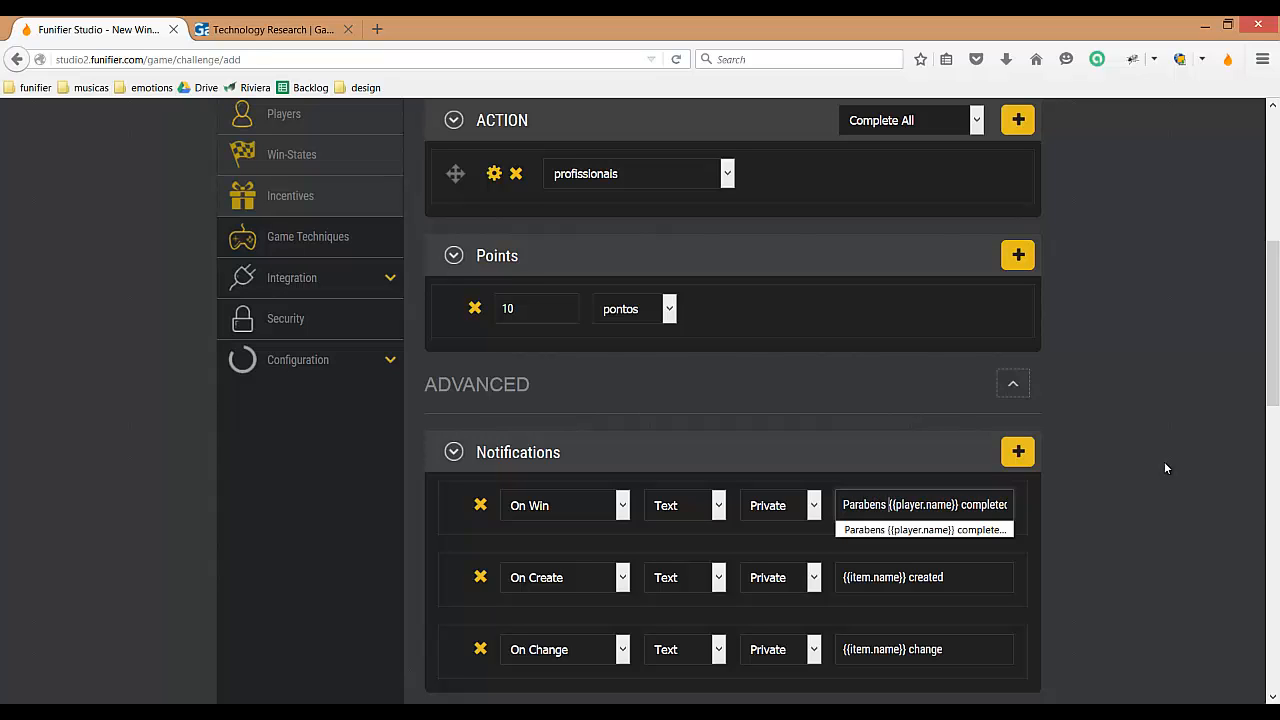
{"action": "key", "text": "Escape"}
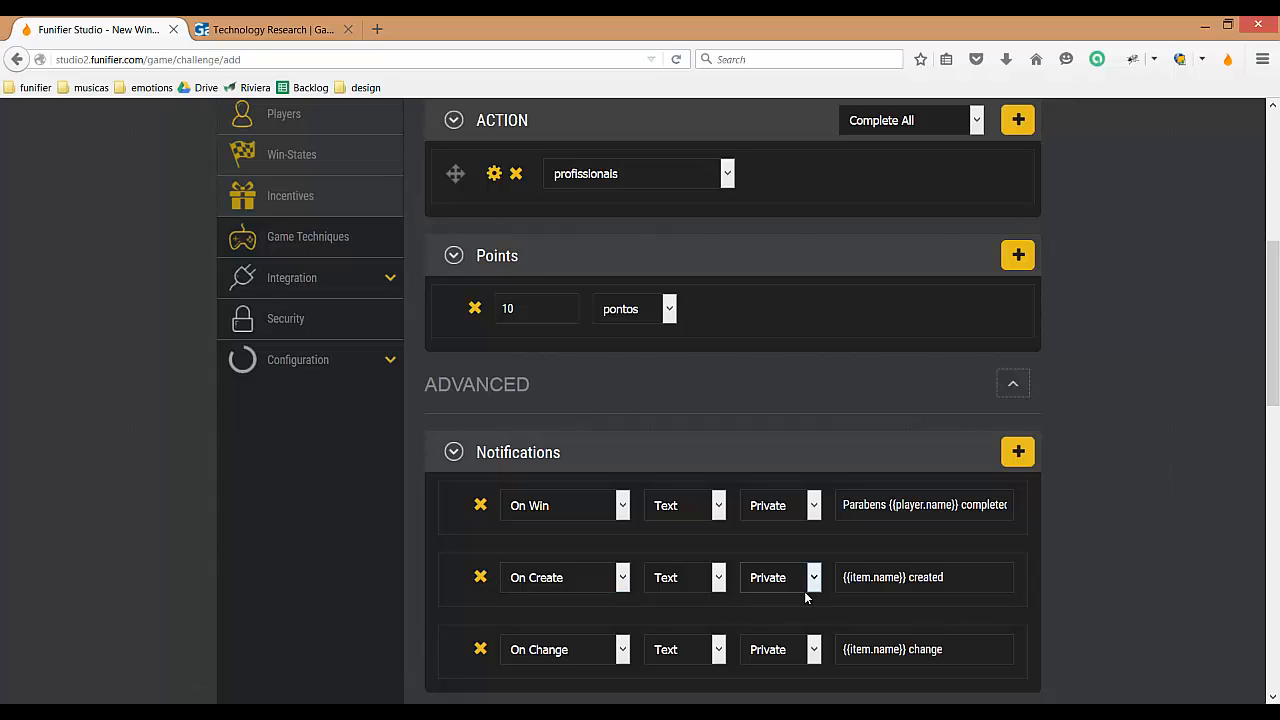
Step: Replace the On Create notification text with "Voce recebeu um novo desafio. clique no link profissionais para completar este desafio."
{"action": "triple_click", "coordinate": [979, 580]}
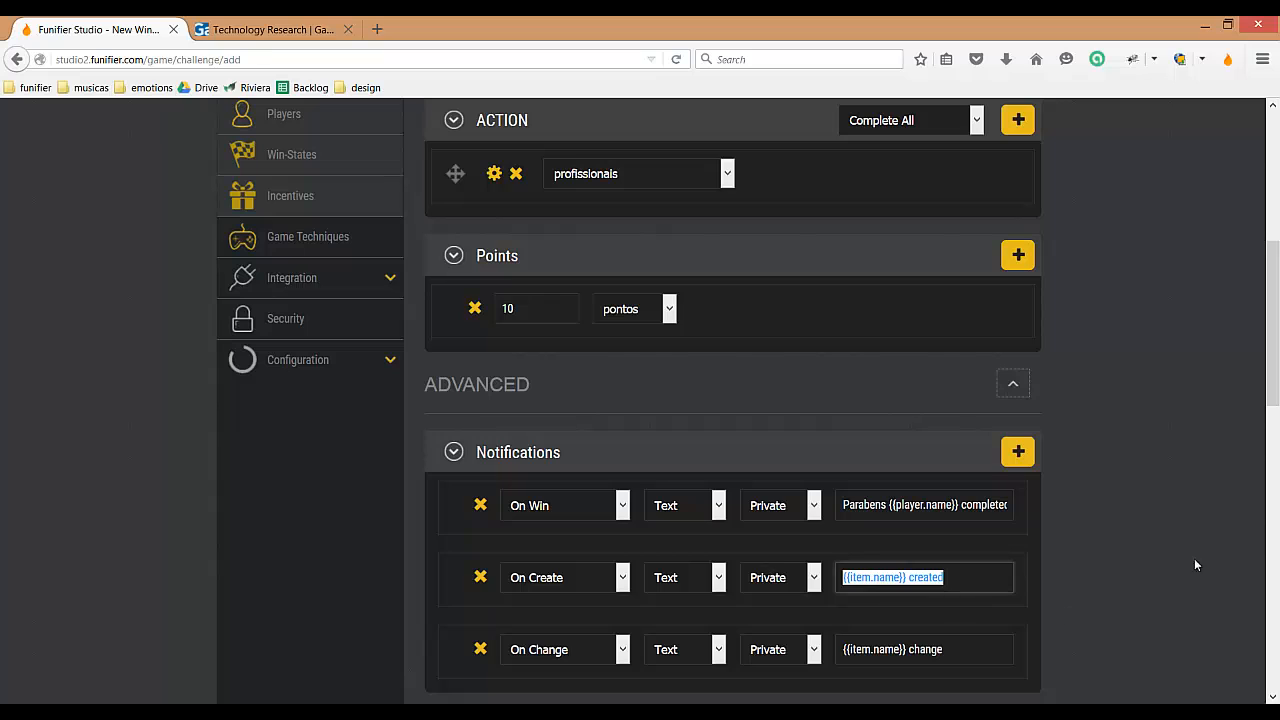
{"action": "key", "text": "BackSpace"}
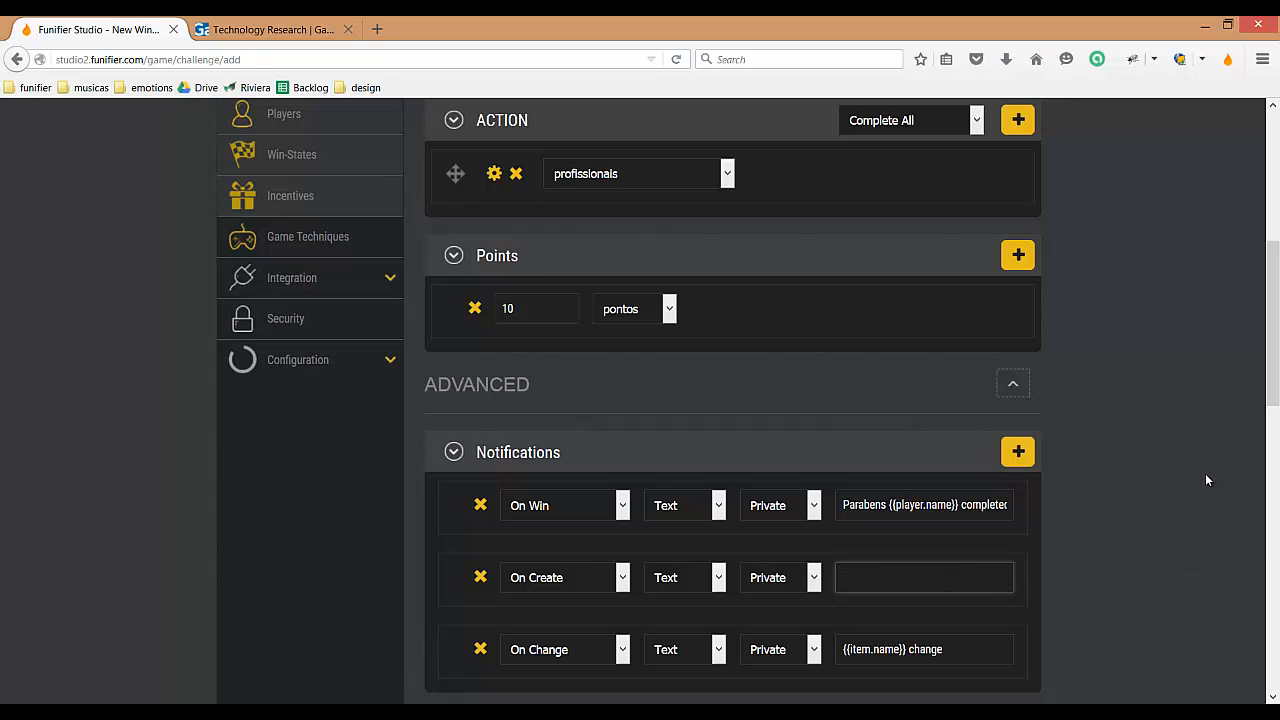
{"action": "type", "text": "Voce receb"}
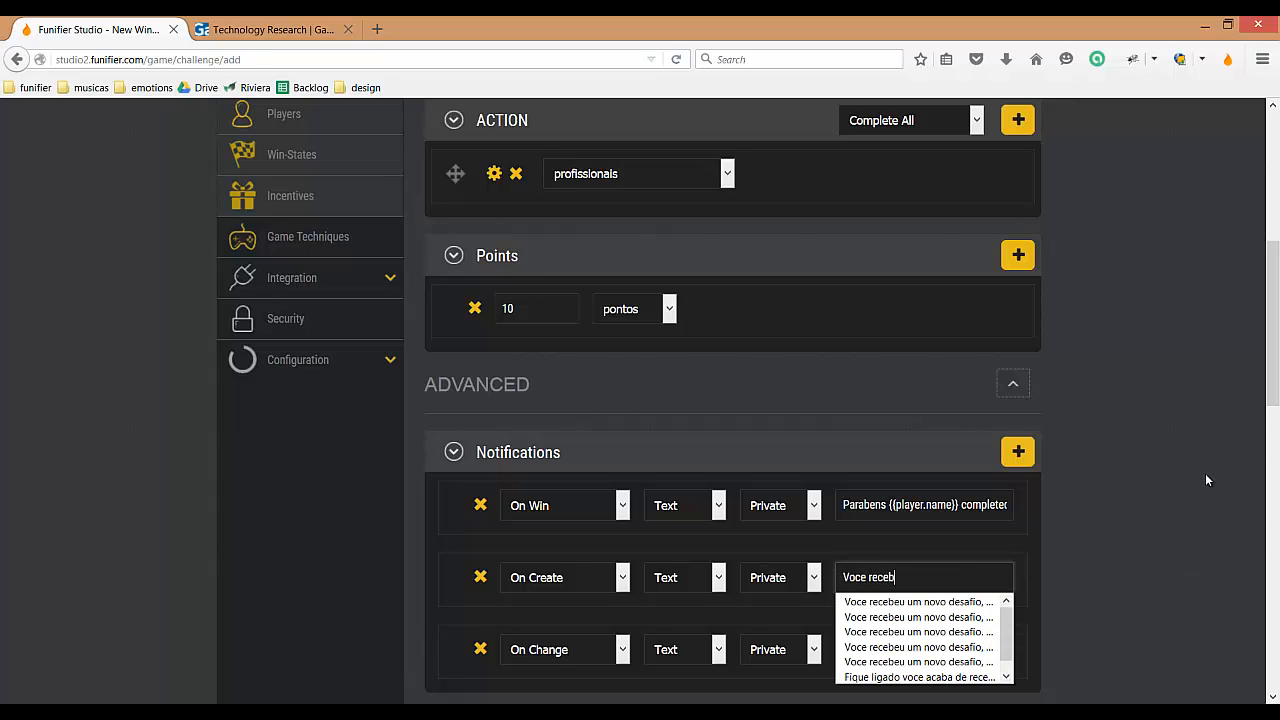
{"action": "type", "text": "eu um novo"}
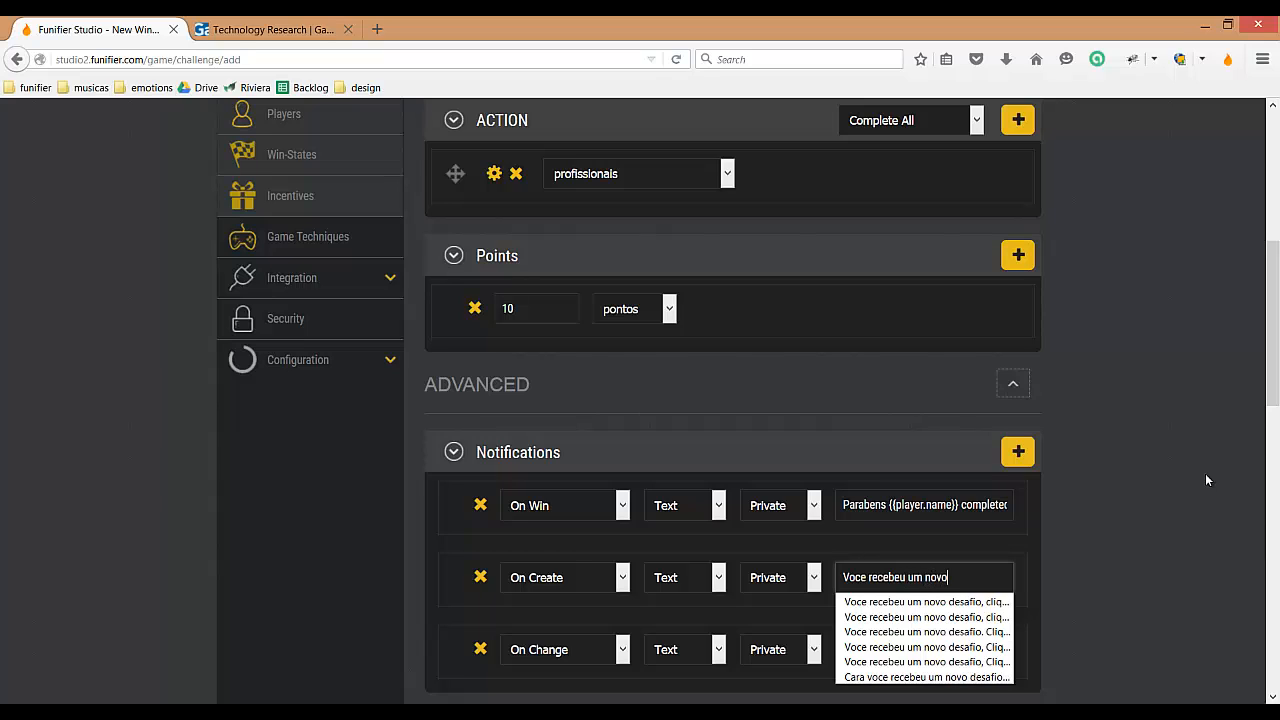
{"action": "type", "text": " desafio."}
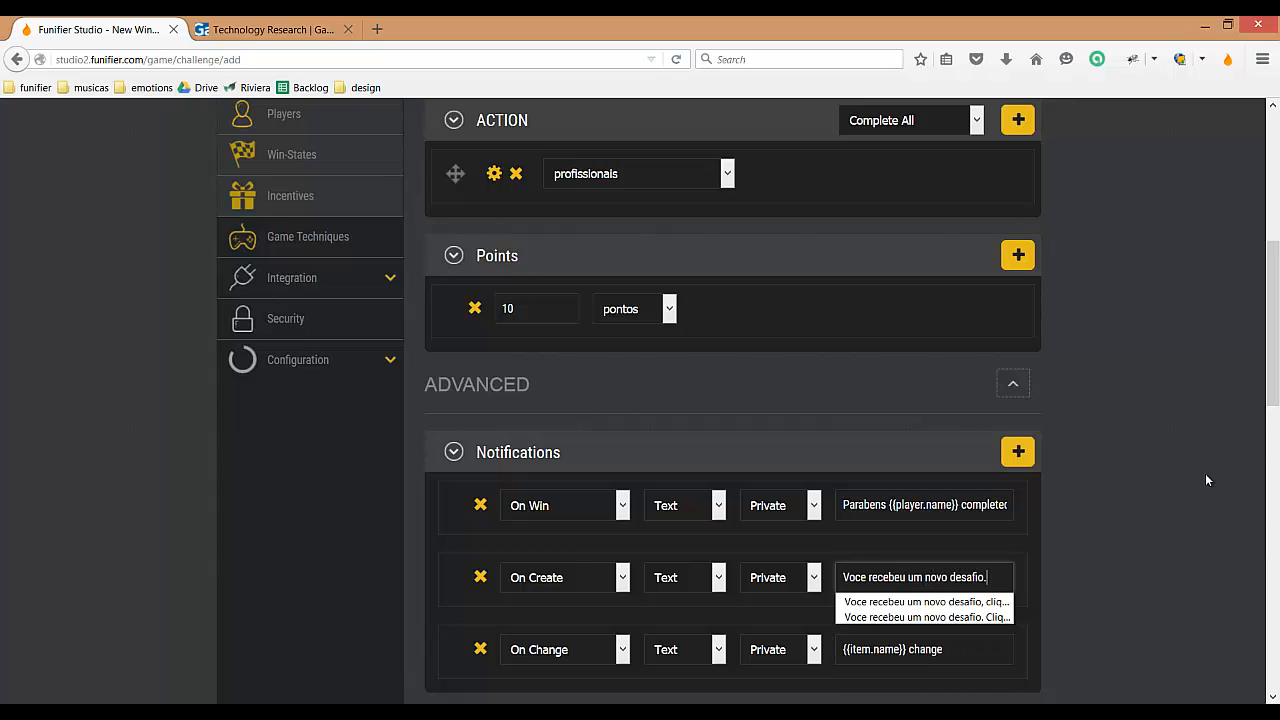
{"action": "type", "text": " clique no "}
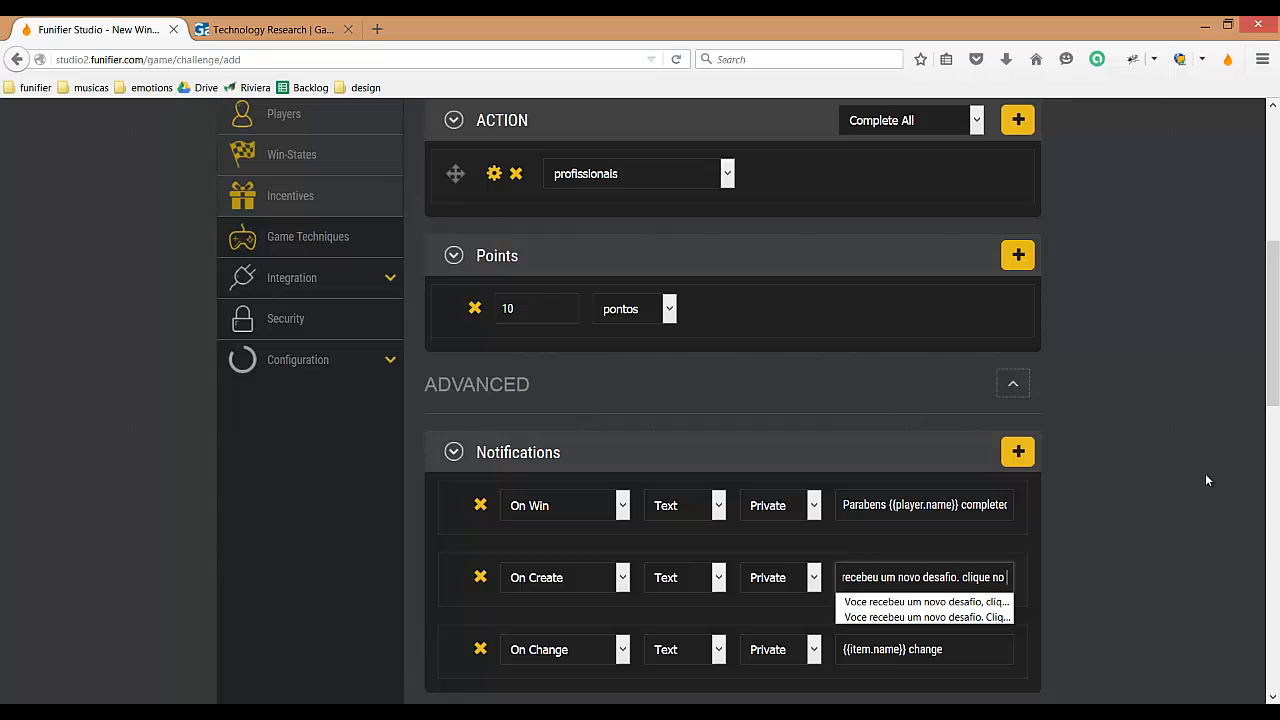
{"action": "type", "text": "link pro"}
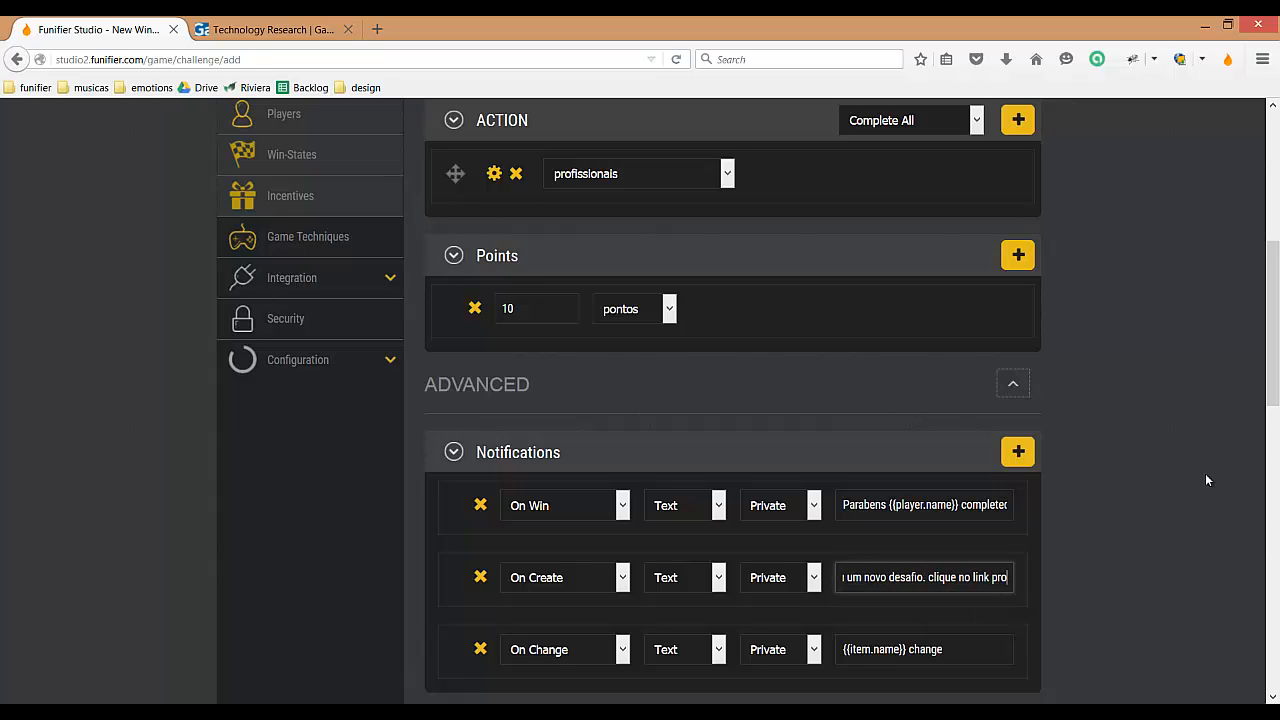
{"action": "type", "text": "fissionais para "}
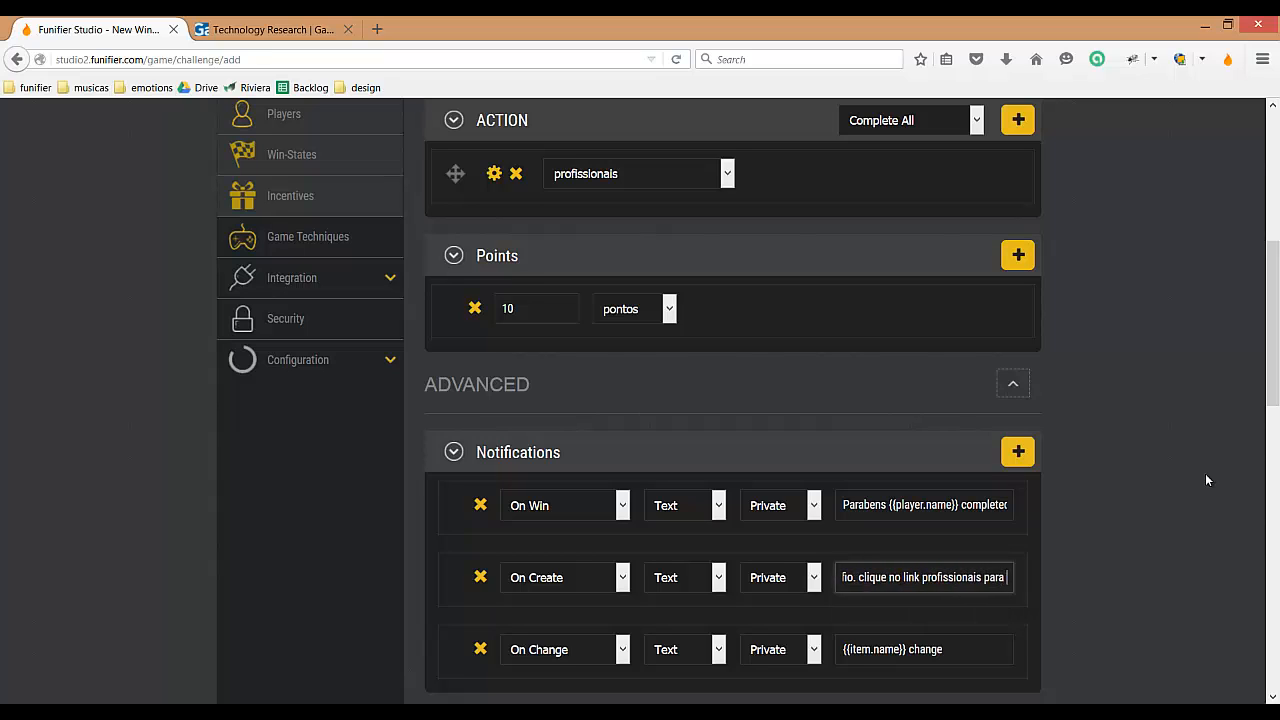
{"action": "type", "text": "completar este "}
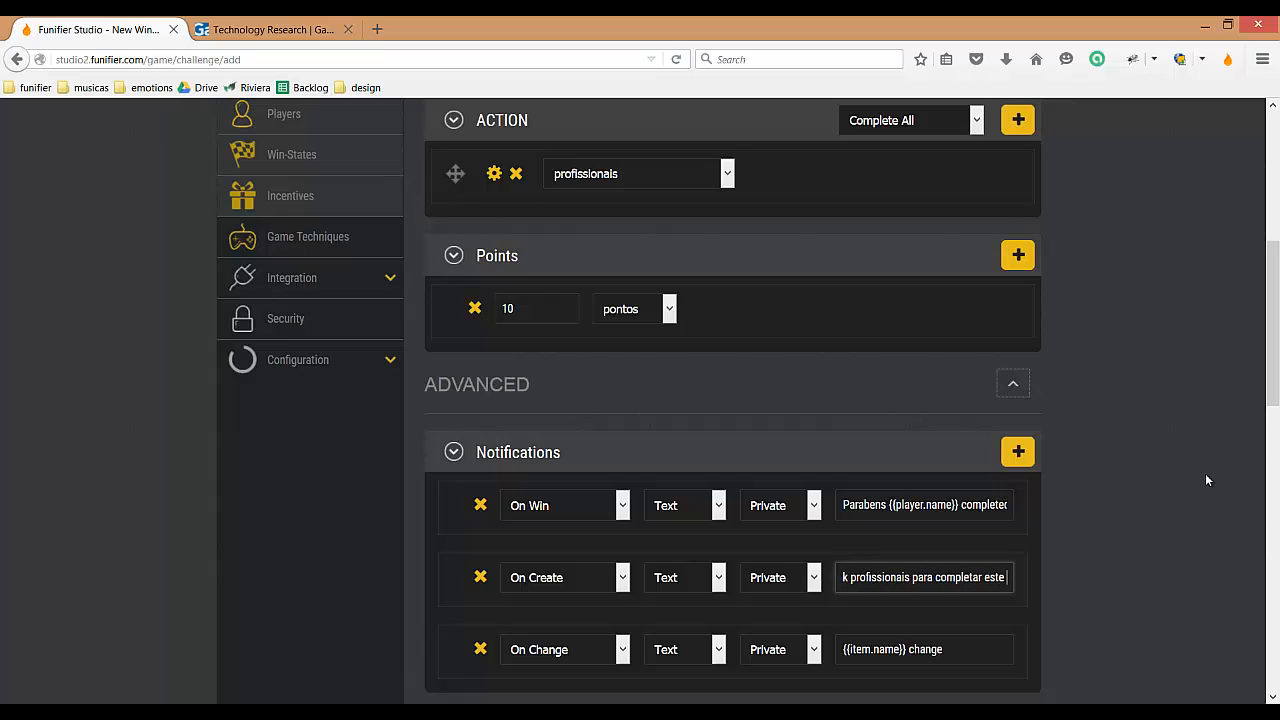
{"action": "type", "text": "desafio."}
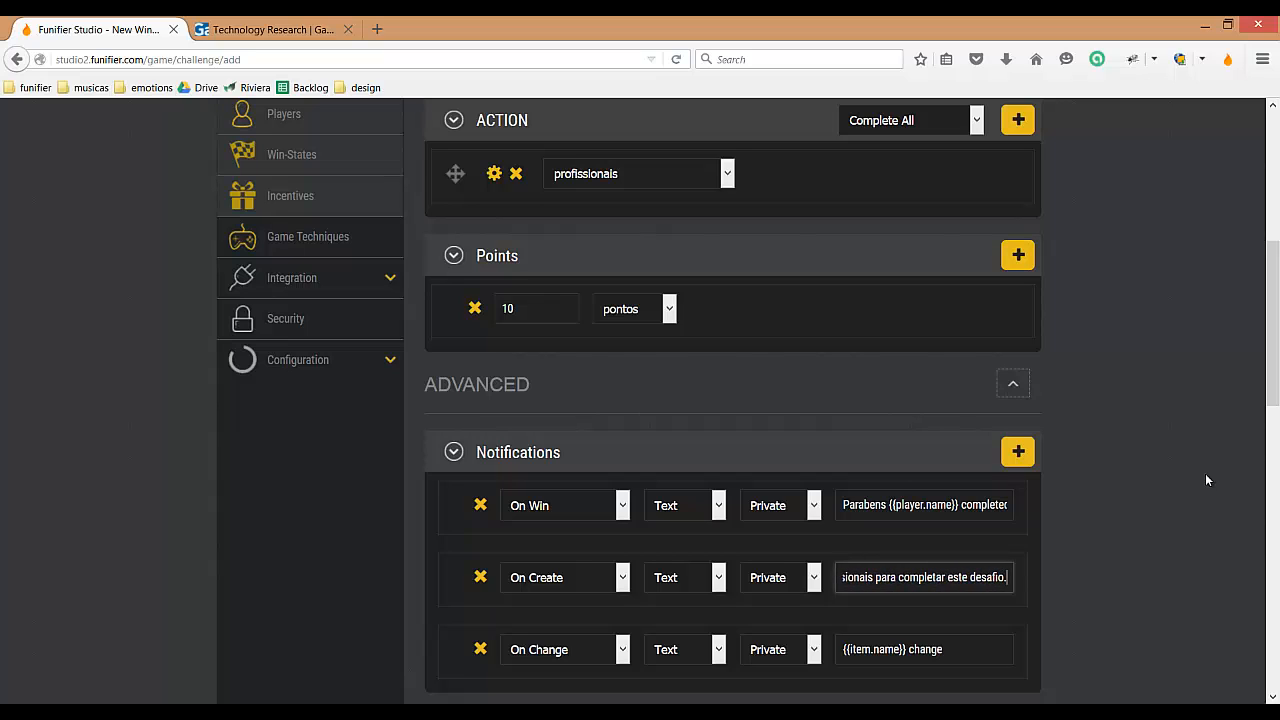
{"action": "left_click", "coordinate": [1189, 477]}
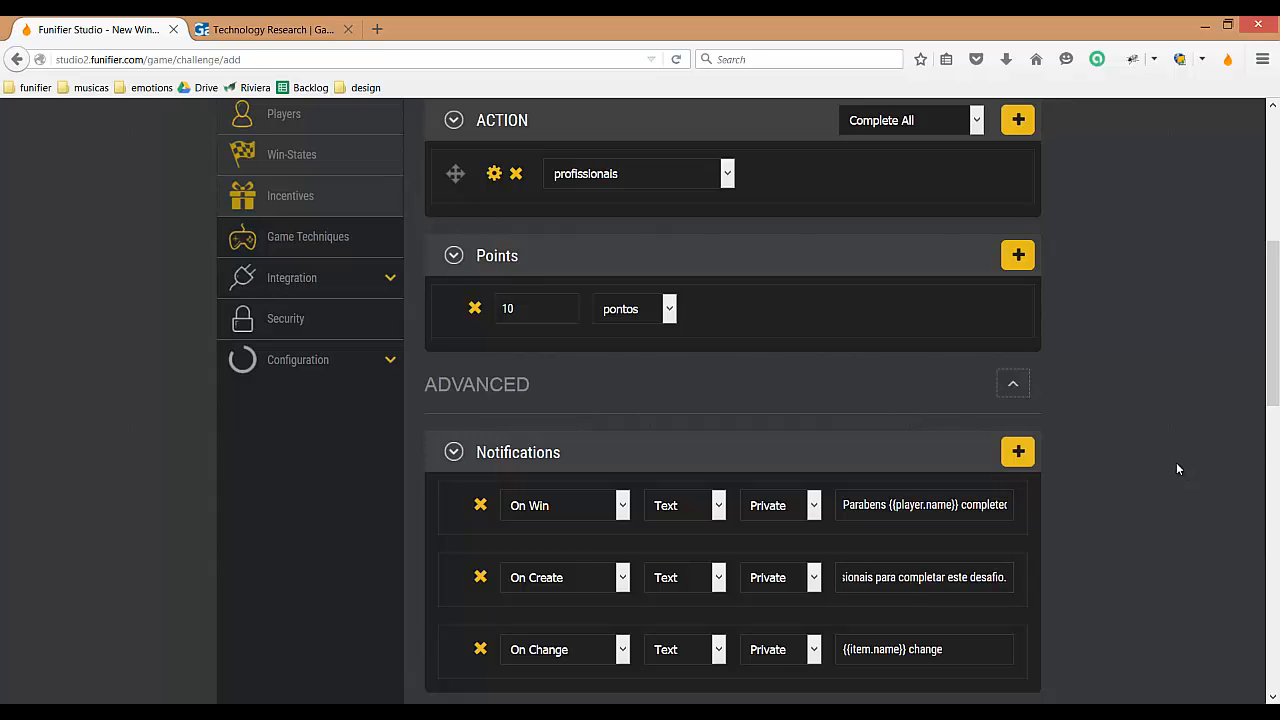
Step: Save the new win-state, leaving the remaining advanced settings at their defaults
{"action": "scroll", "coordinate": [1176, 468], "scroll_direction": "down", "scroll_amount": 10}
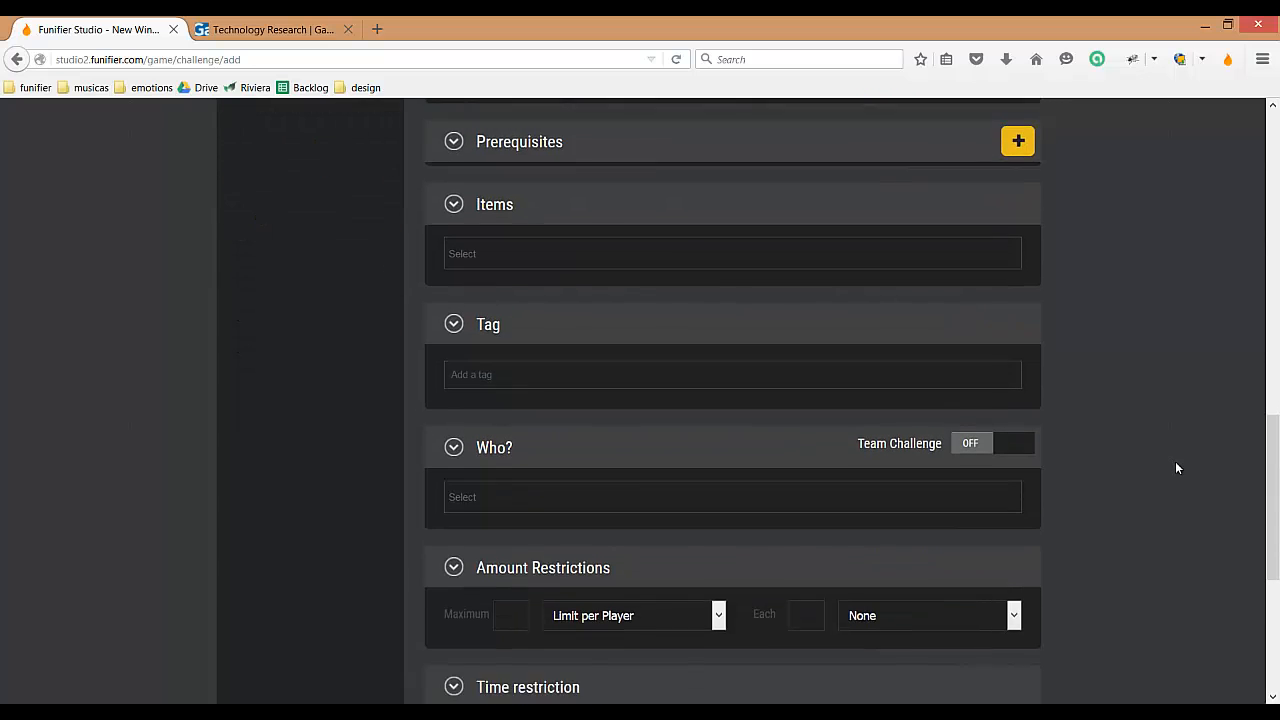
{"action": "scroll", "coordinate": [1174, 466], "scroll_direction": "down", "scroll_amount": 1}
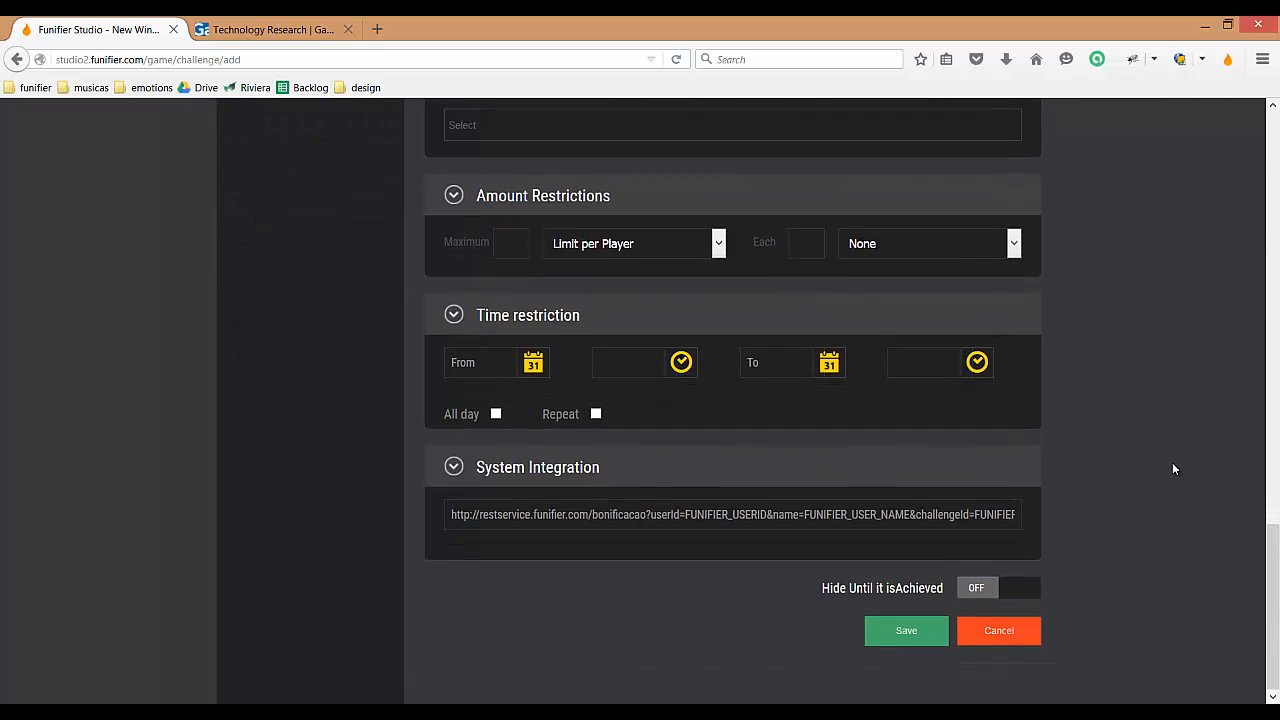
{"action": "left_click", "coordinate": [905, 630]}
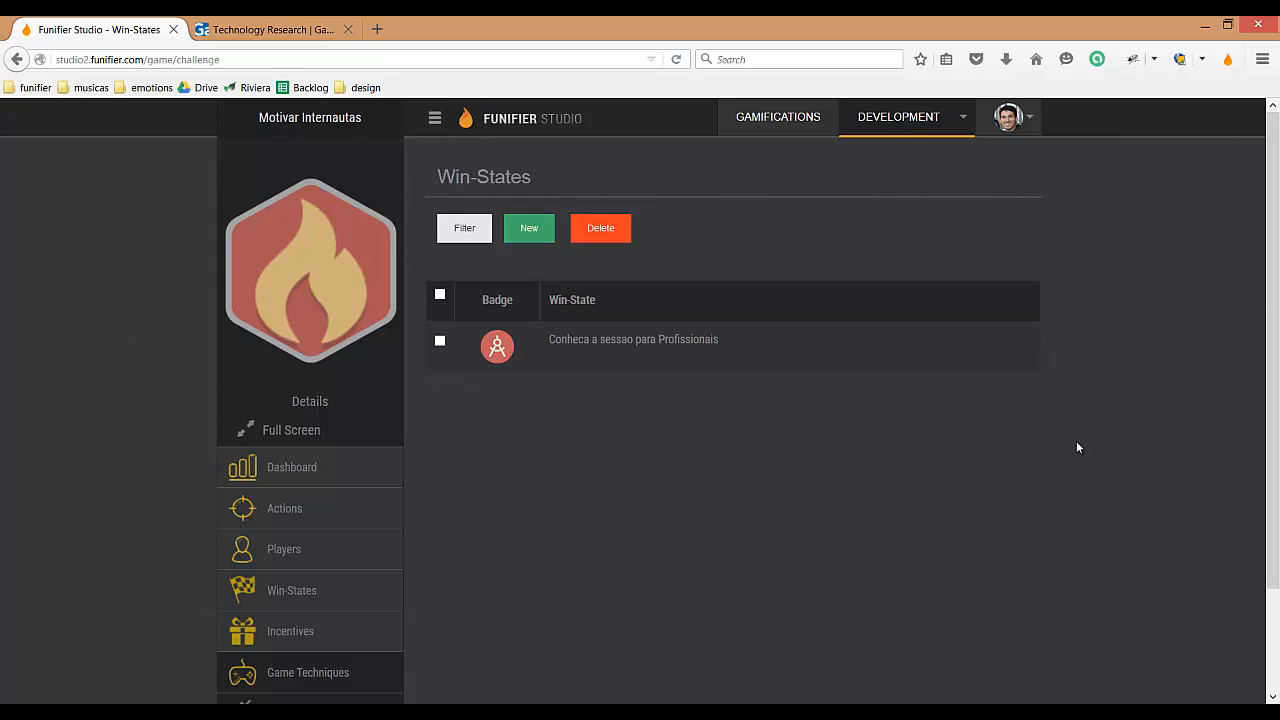
Step: Switch to the Gartner website and follow the tracked IT Professionals link to test the quest
{"action": "left_click", "coordinate": [250, 33]}
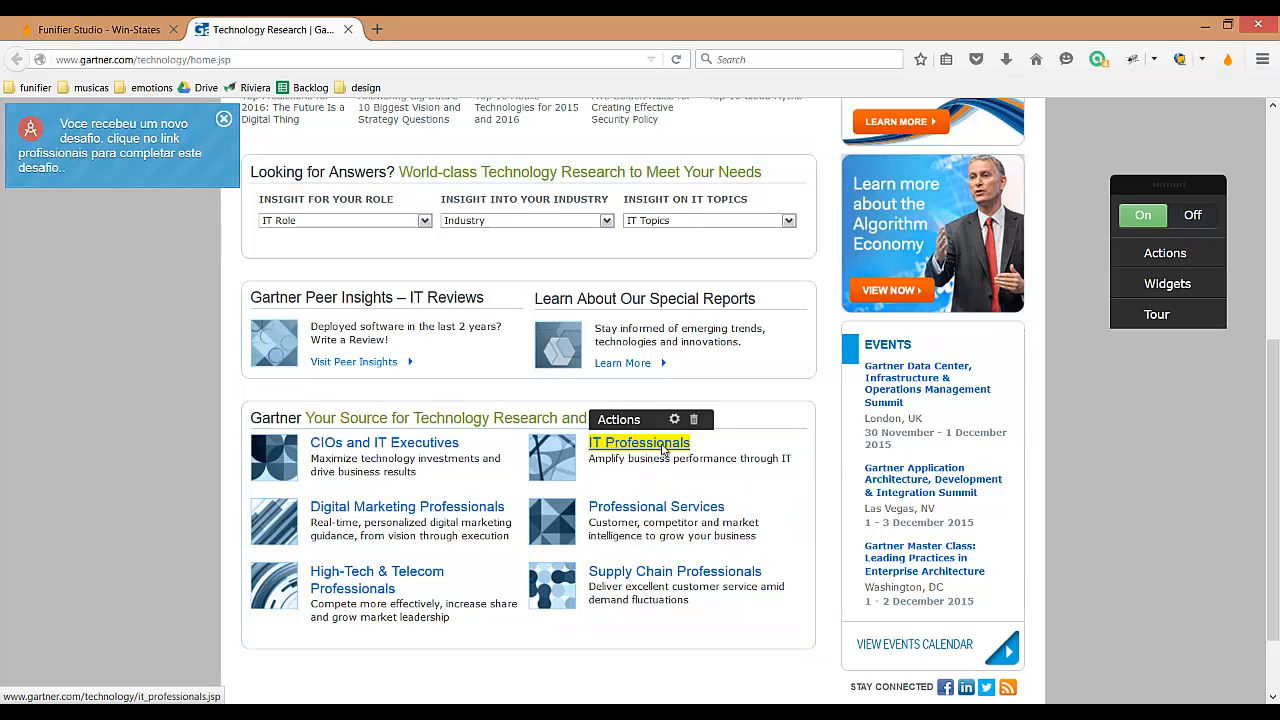
{"action": "left_click", "coordinate": [662, 448]}
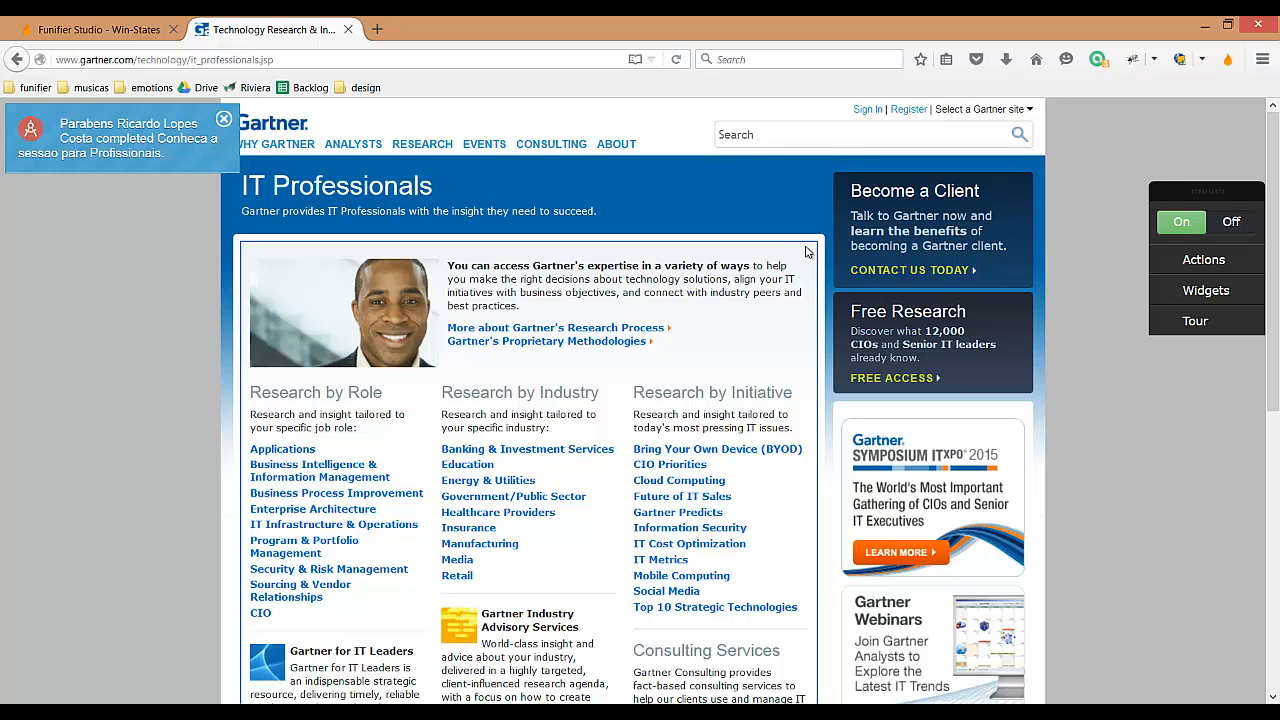
Step: Embed a Player Profile widget in the main content block of the IT Professionals page with the Replace binding and save it
{"action": "right_click", "coordinate": [812, 252]}
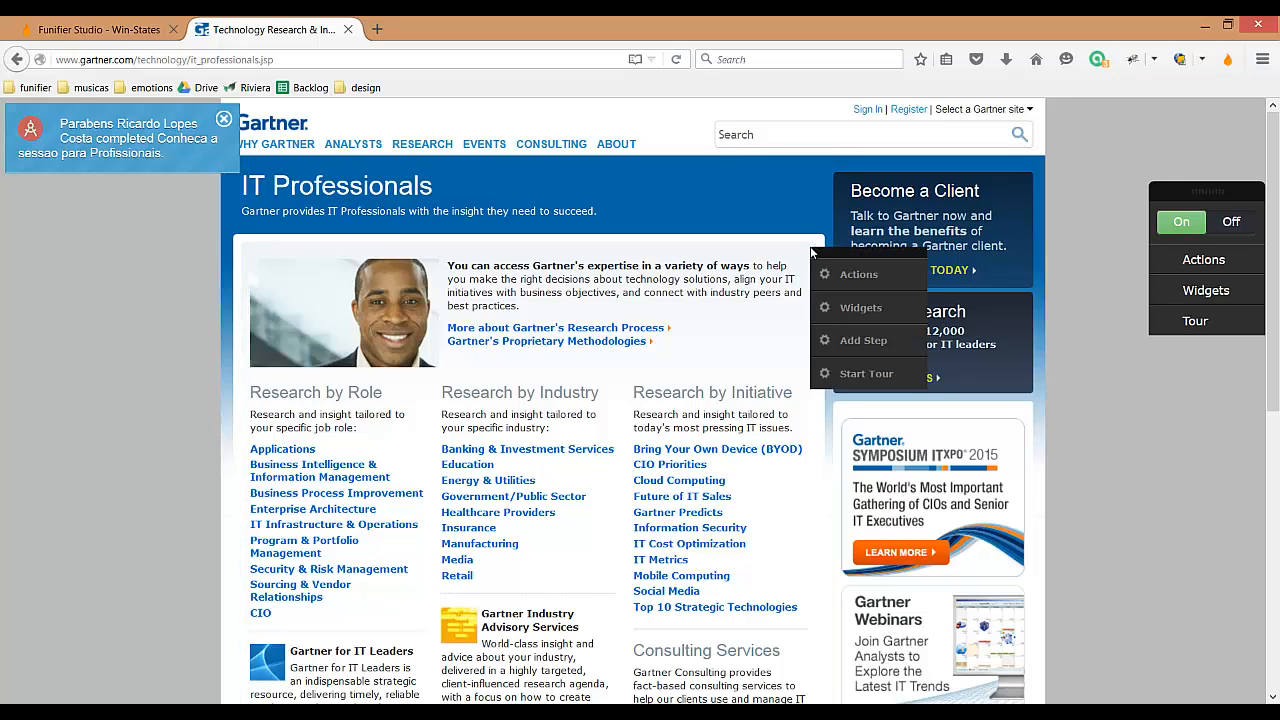
{"action": "left_click", "coordinate": [858, 308]}
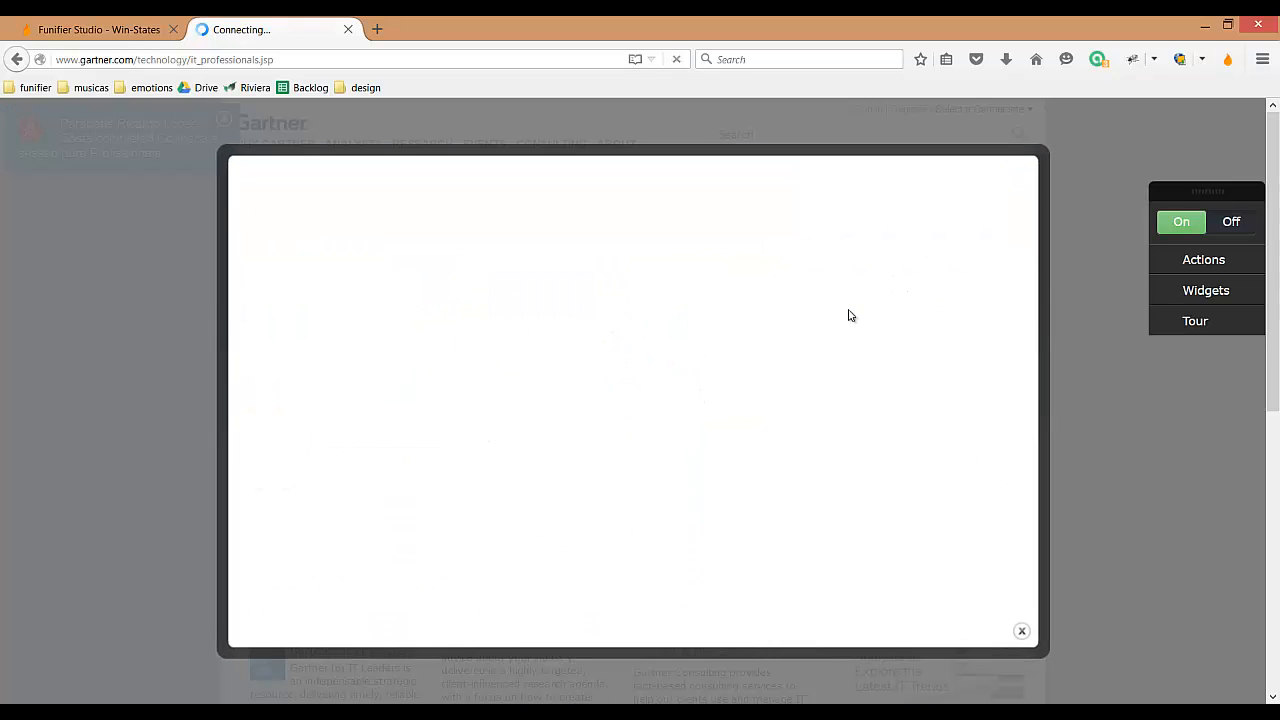
{"action": "left_click", "coordinate": [583, 310]}
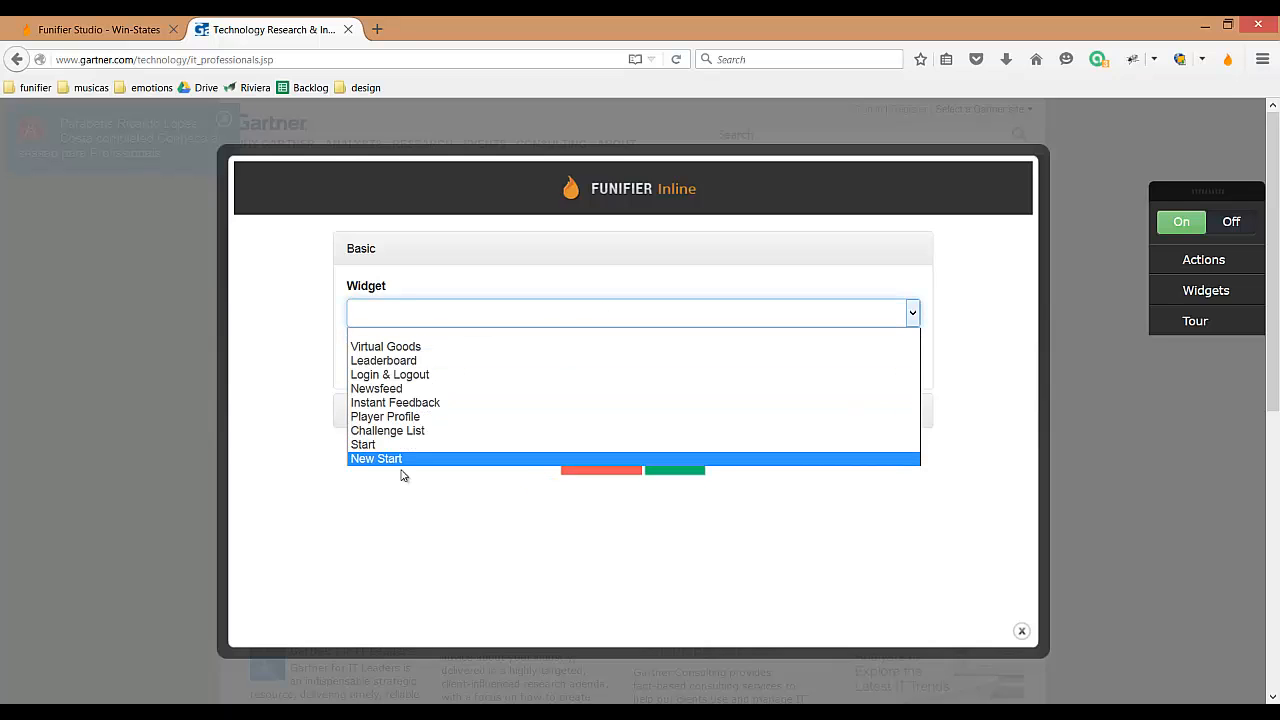
{"action": "left_click", "coordinate": [372, 417]}
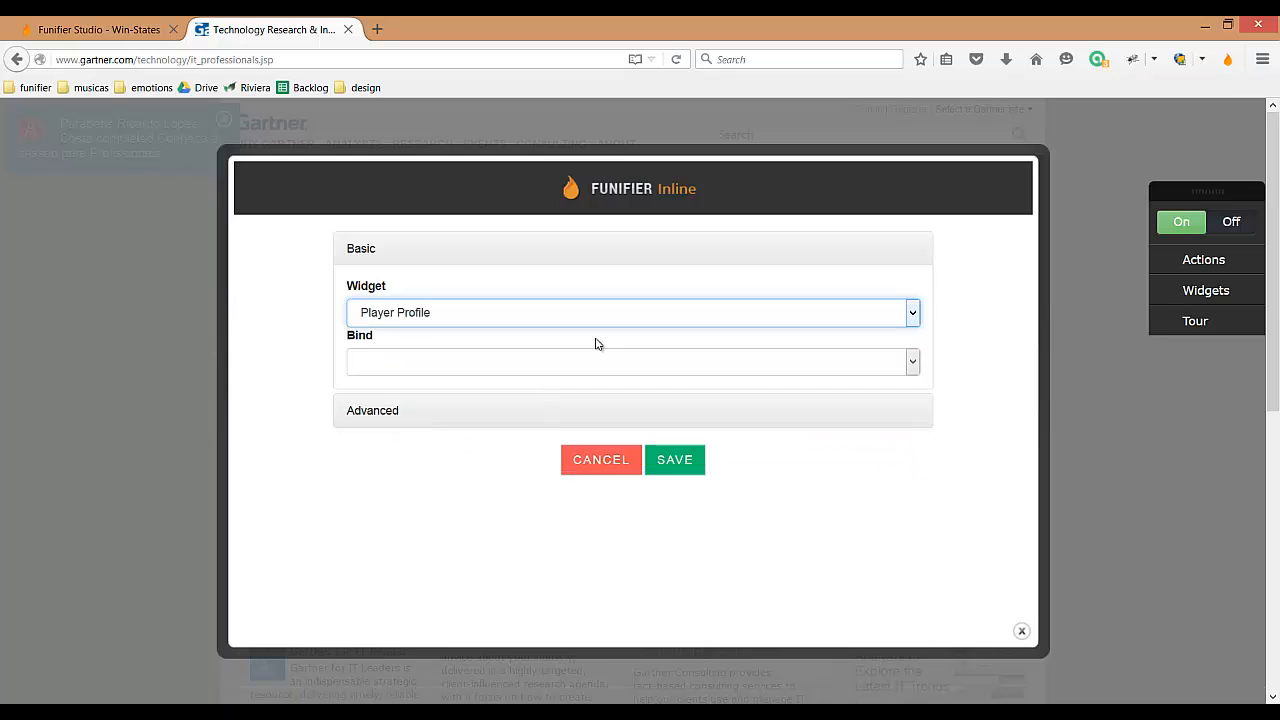
{"action": "left_click", "coordinate": [640, 365]}
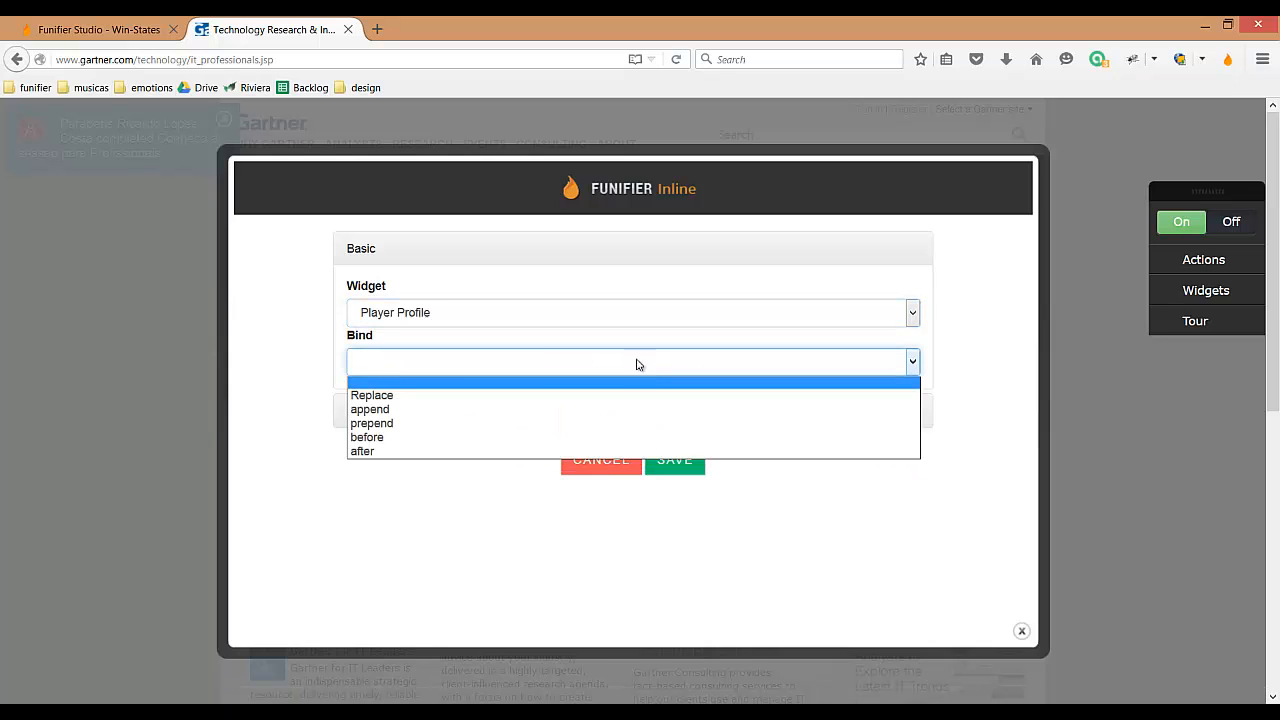
{"action": "left_click", "coordinate": [380, 399]}
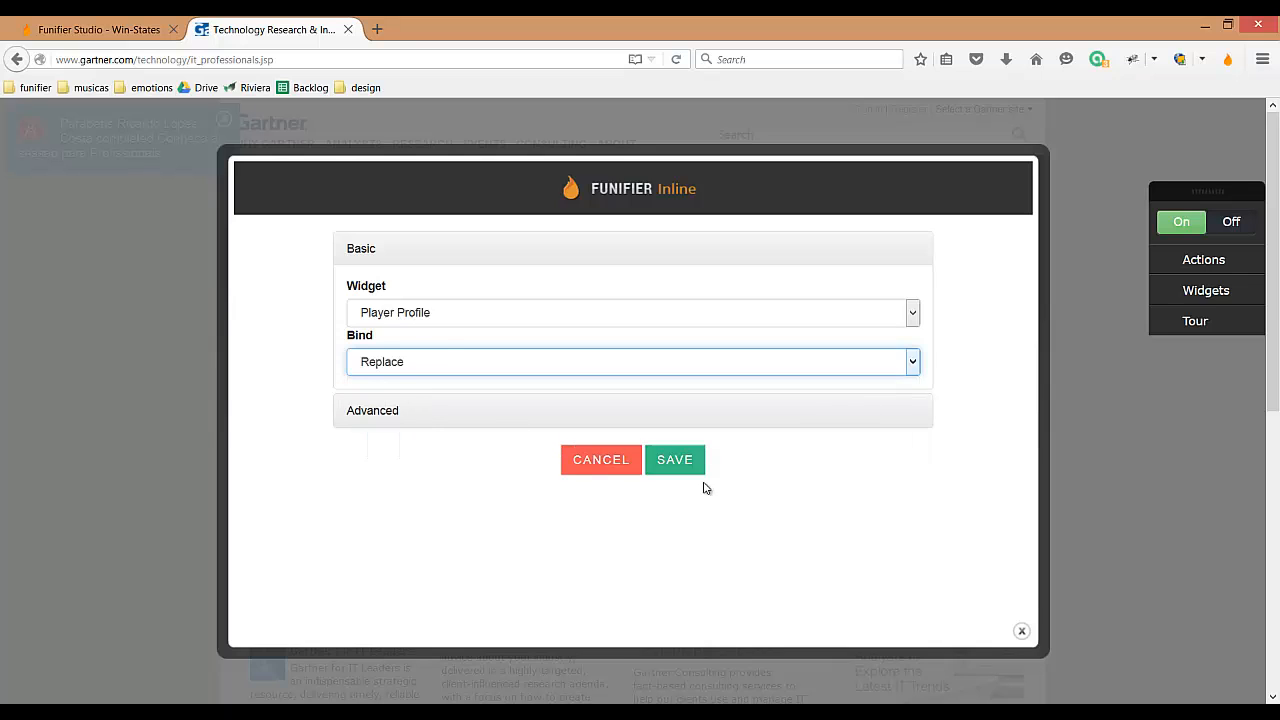
{"action": "left_click", "coordinate": [668, 463]}
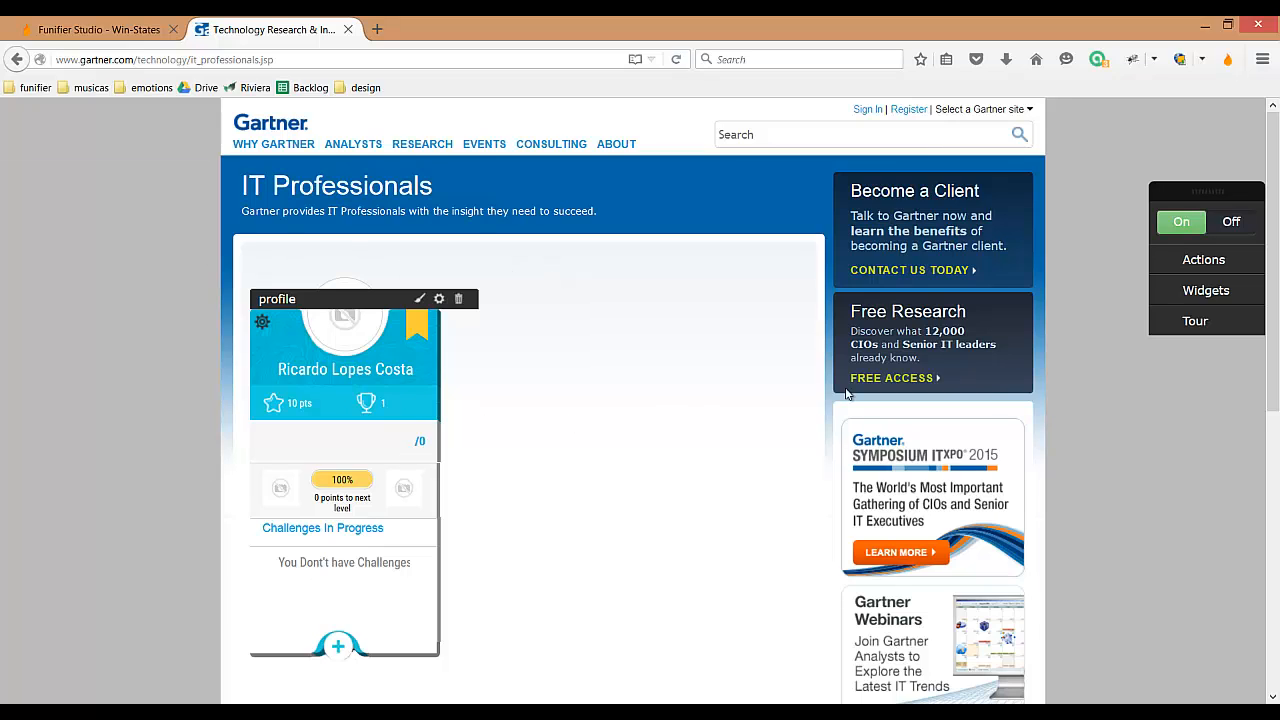
Step: Preview the profile widget with inline editing switched off, turn editing back on, and inspect the widget's theme code and settings
{"action": "left_click", "coordinate": [1180, 223]}
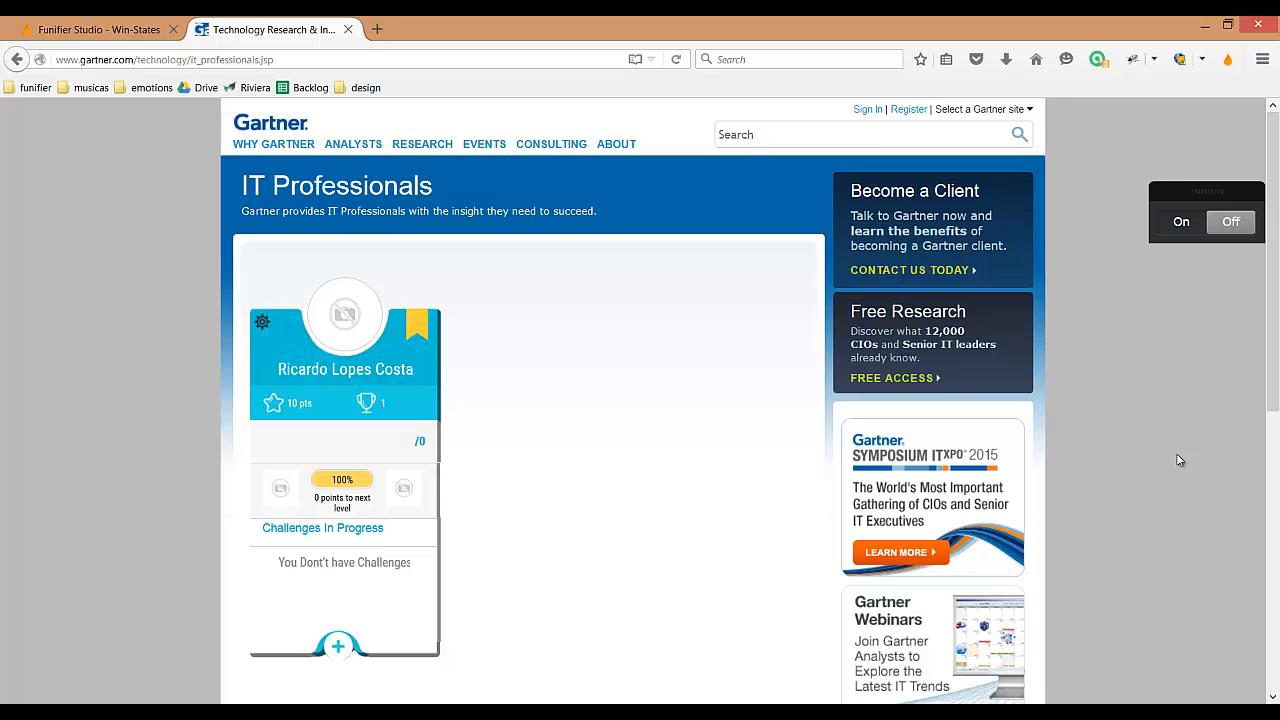
{"action": "left_click", "coordinate": [1180, 223]}
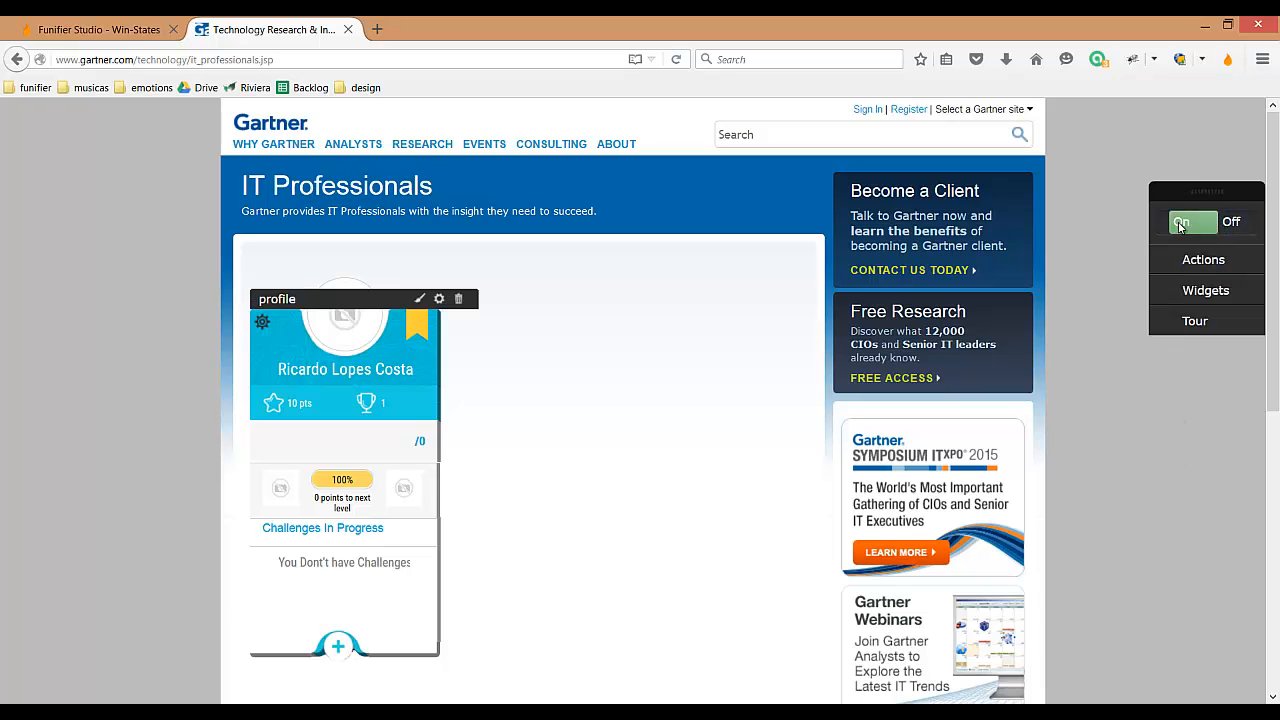
{"action": "left_click", "coordinate": [420, 298]}
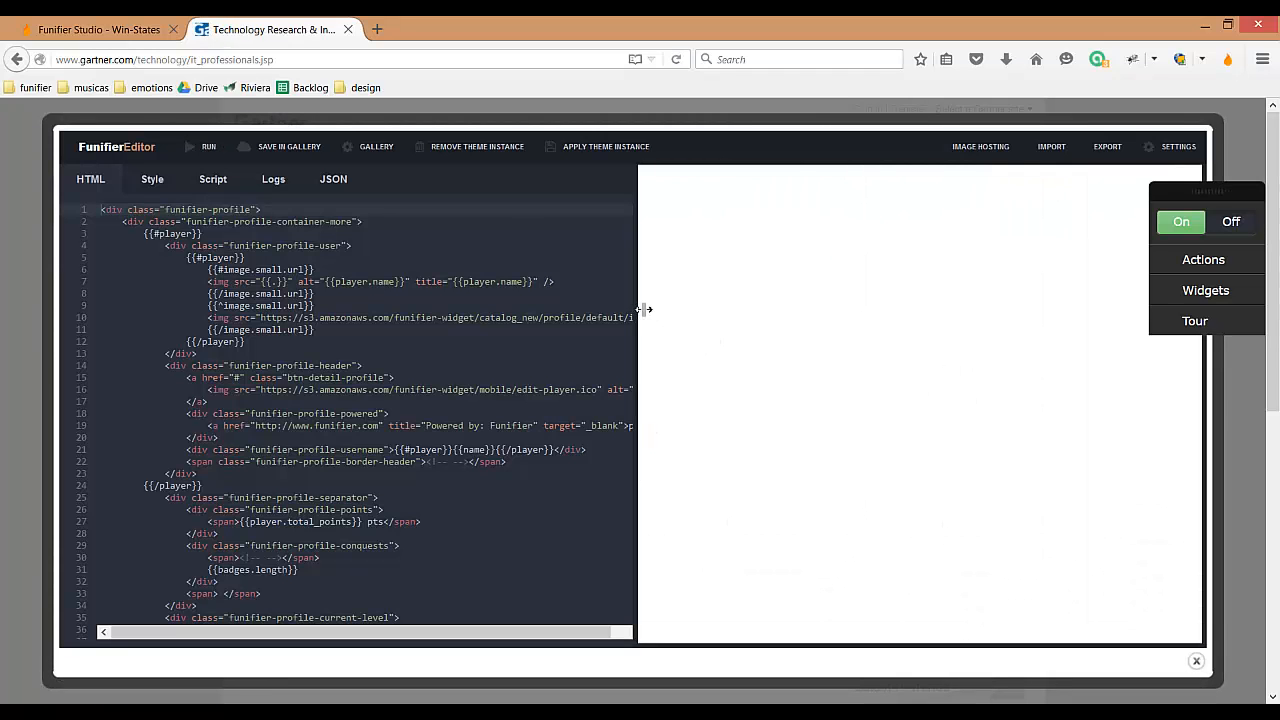
{"action": "left_click_drag", "start_coordinate": [646, 309], "coordinate": [962, 347]}
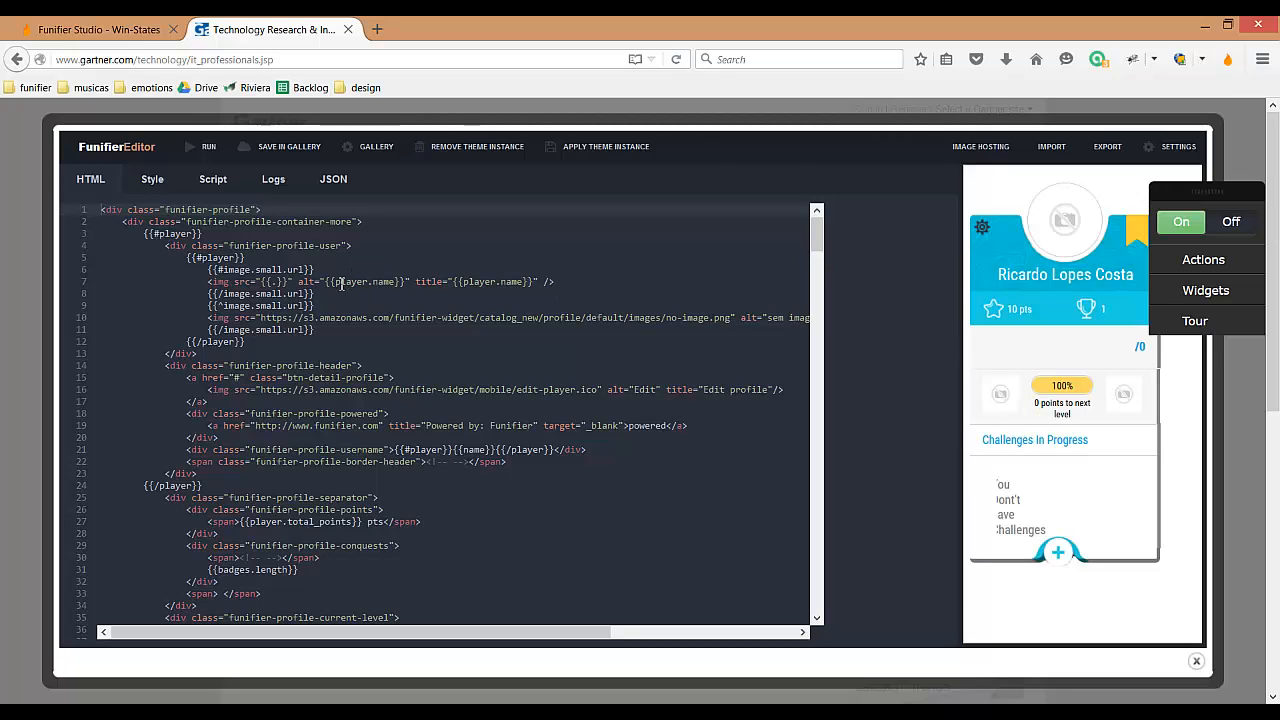
{"action": "left_click", "coordinate": [156, 182]}
{"action": "left_click", "coordinate": [209, 183]}
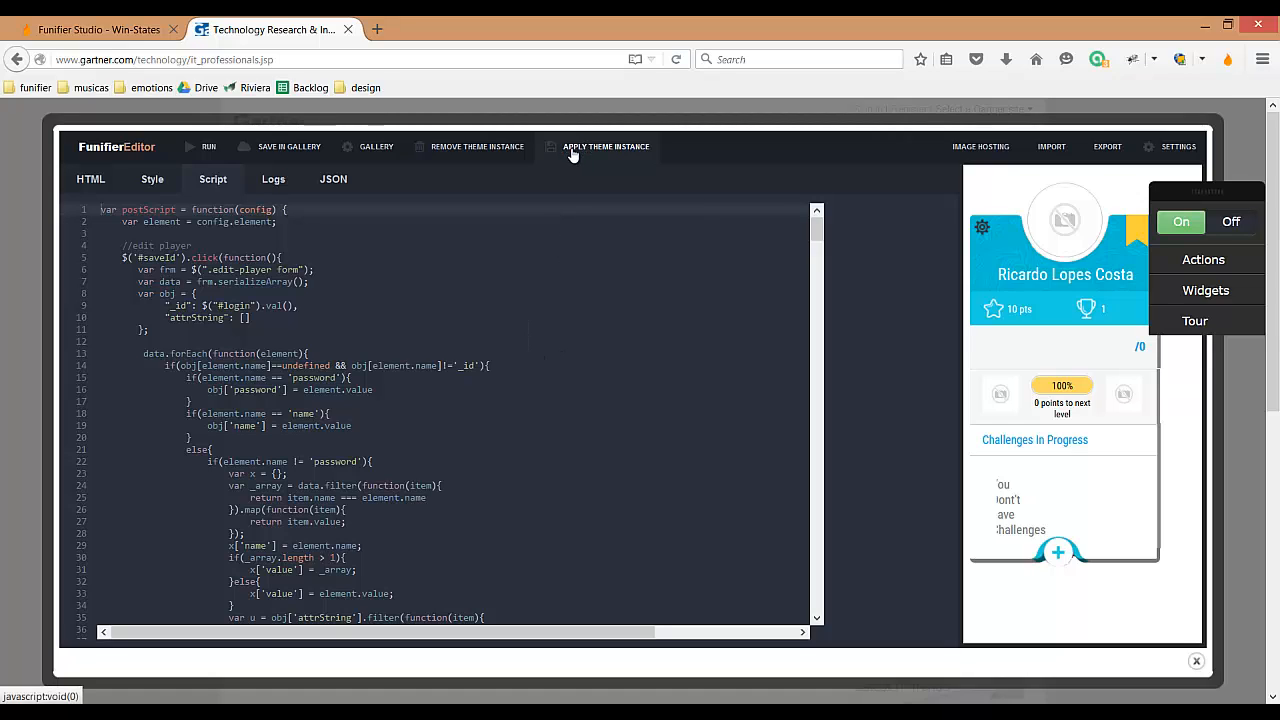
{"action": "left_click", "coordinate": [1196, 661]}
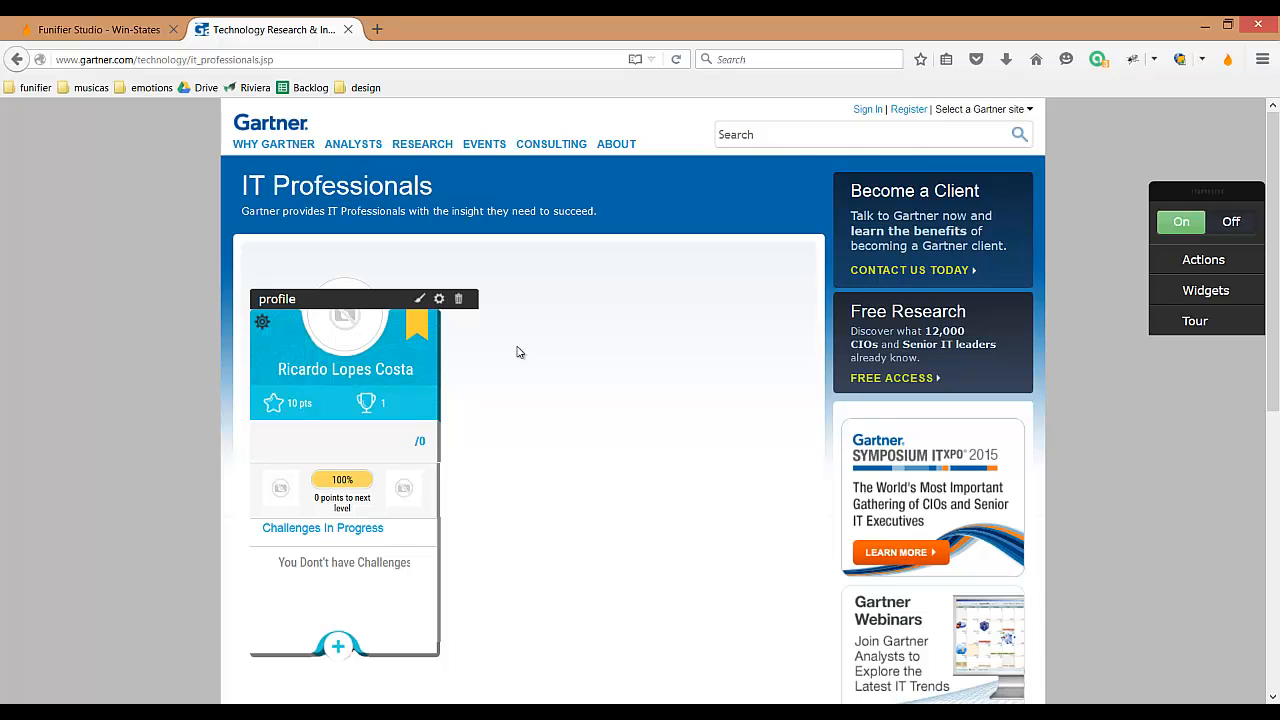
{"action": "left_click", "coordinate": [440, 300]}
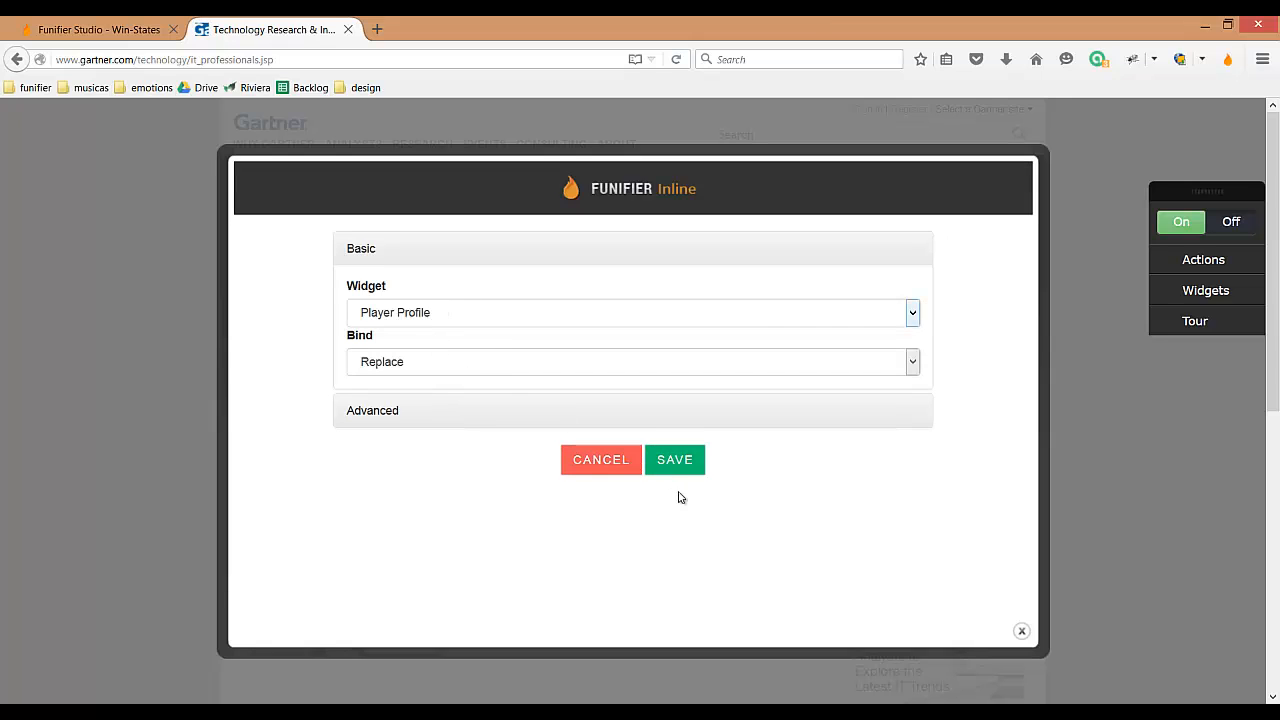
{"action": "left_click", "coordinate": [620, 472]}
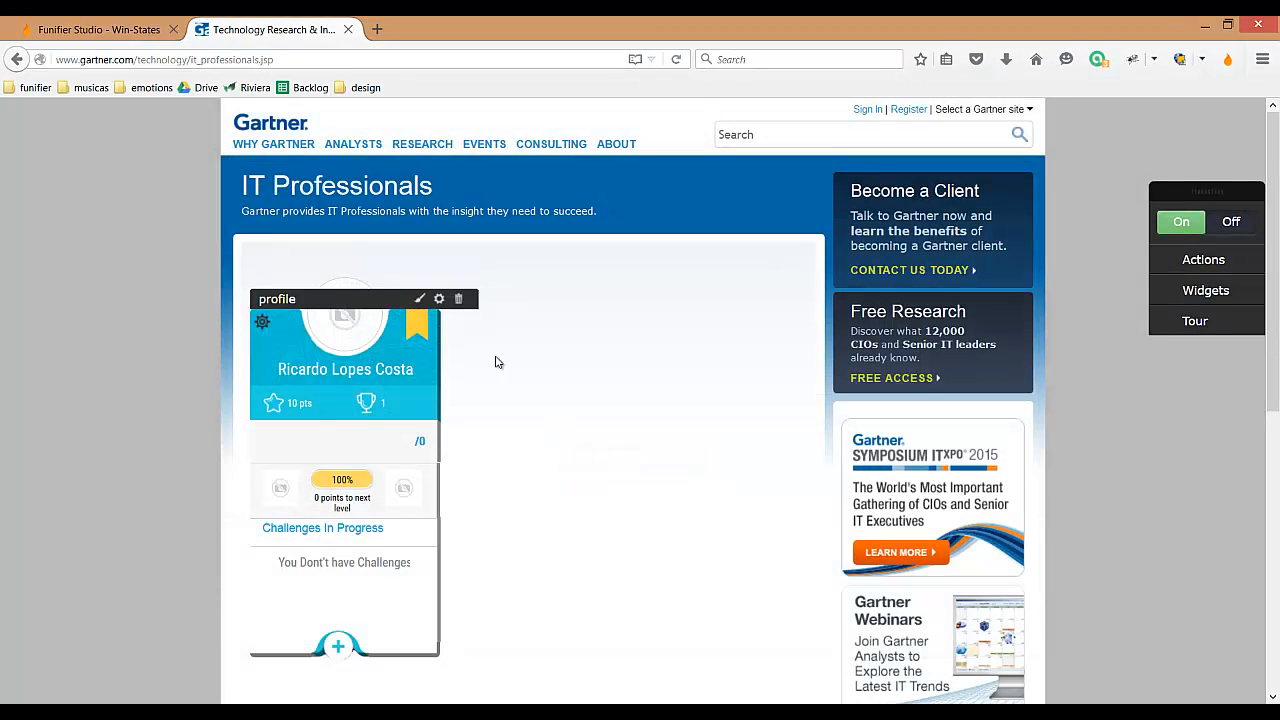
Step: Remove the profile widget from the IT Professionals page and return to the Gartner home page
{"action": "left_click", "coordinate": [459, 301]}
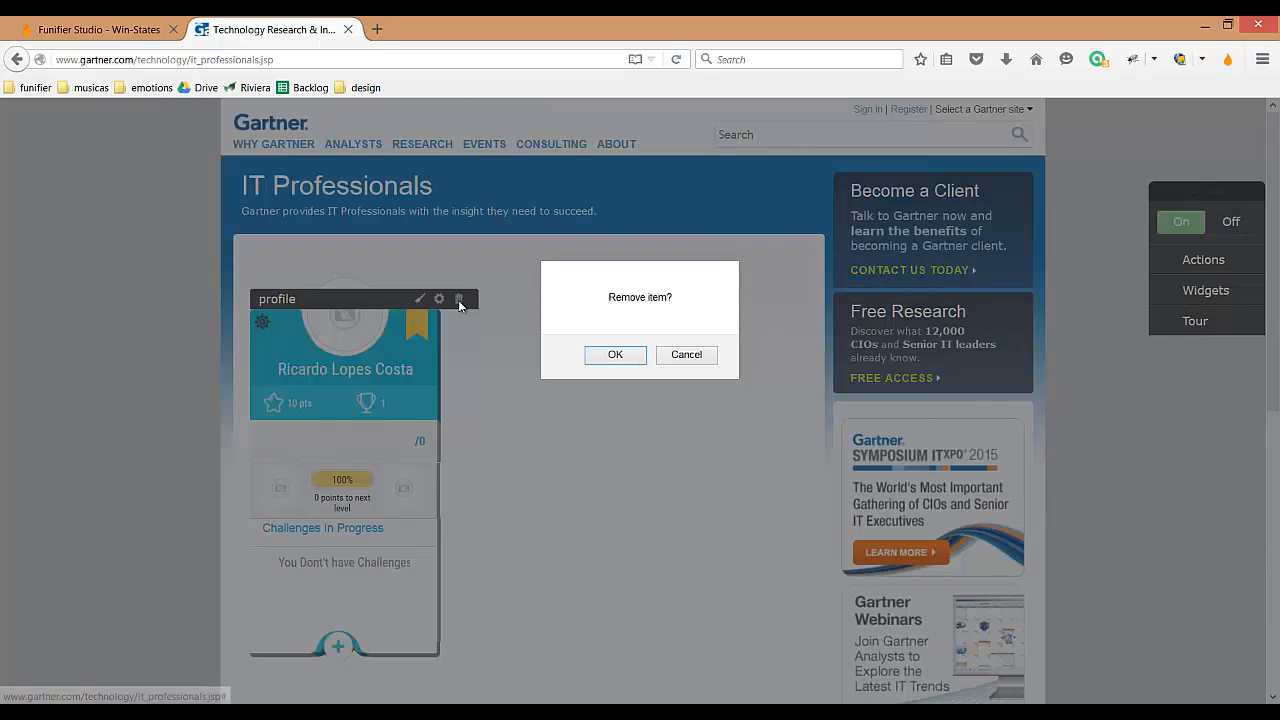
{"action": "left_click", "coordinate": [615, 356]}
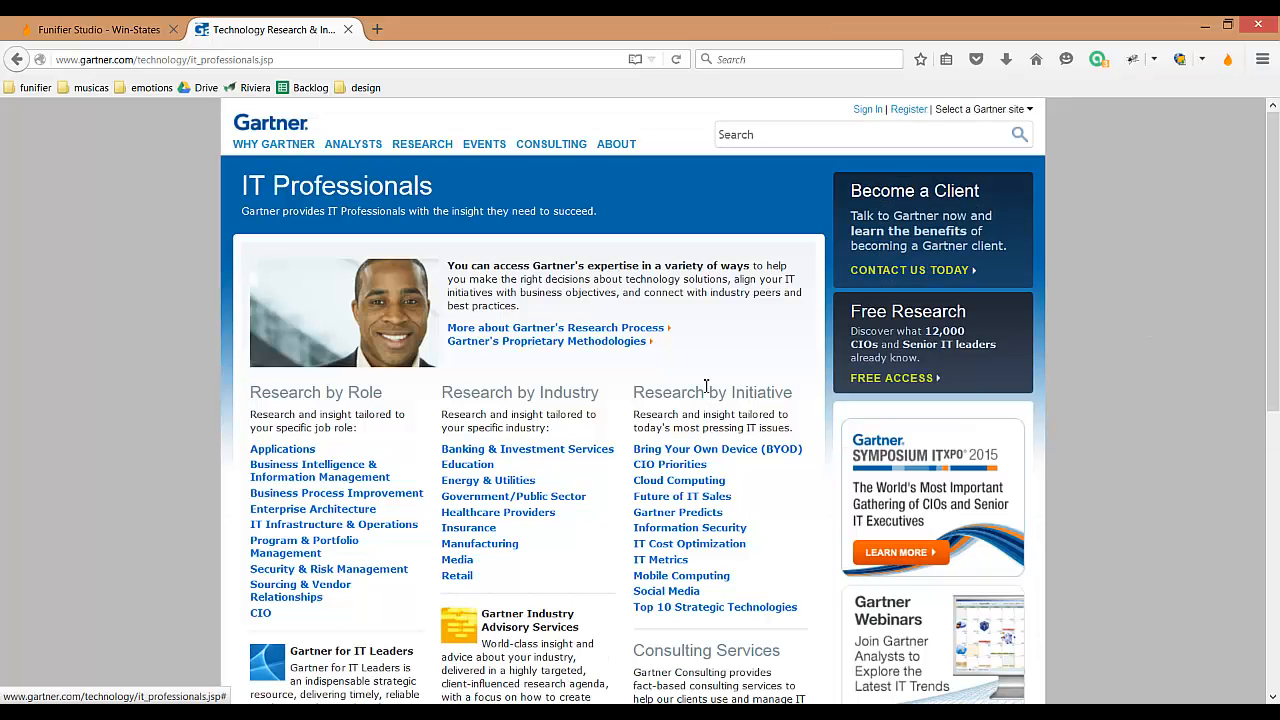
{"action": "left_click", "coordinate": [266, 133]}
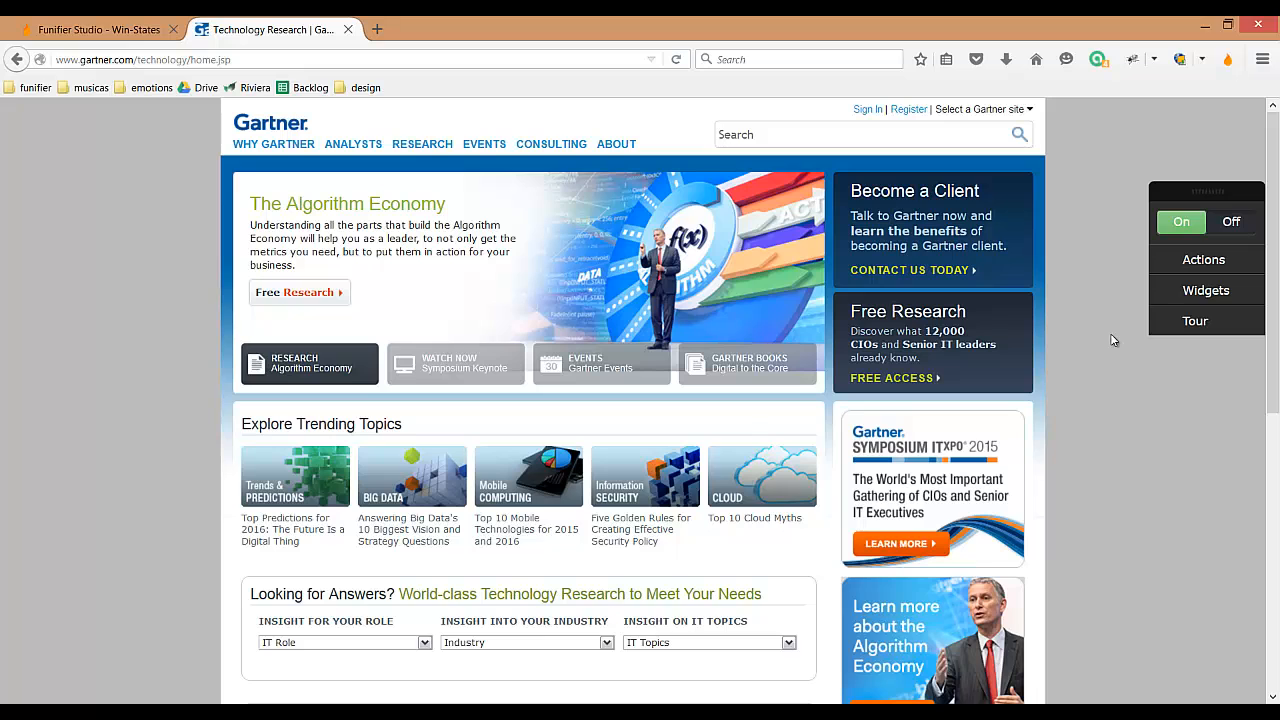
{"action": "left_click_drag", "start_coordinate": [1214, 183], "coordinate": [1149, 180]}
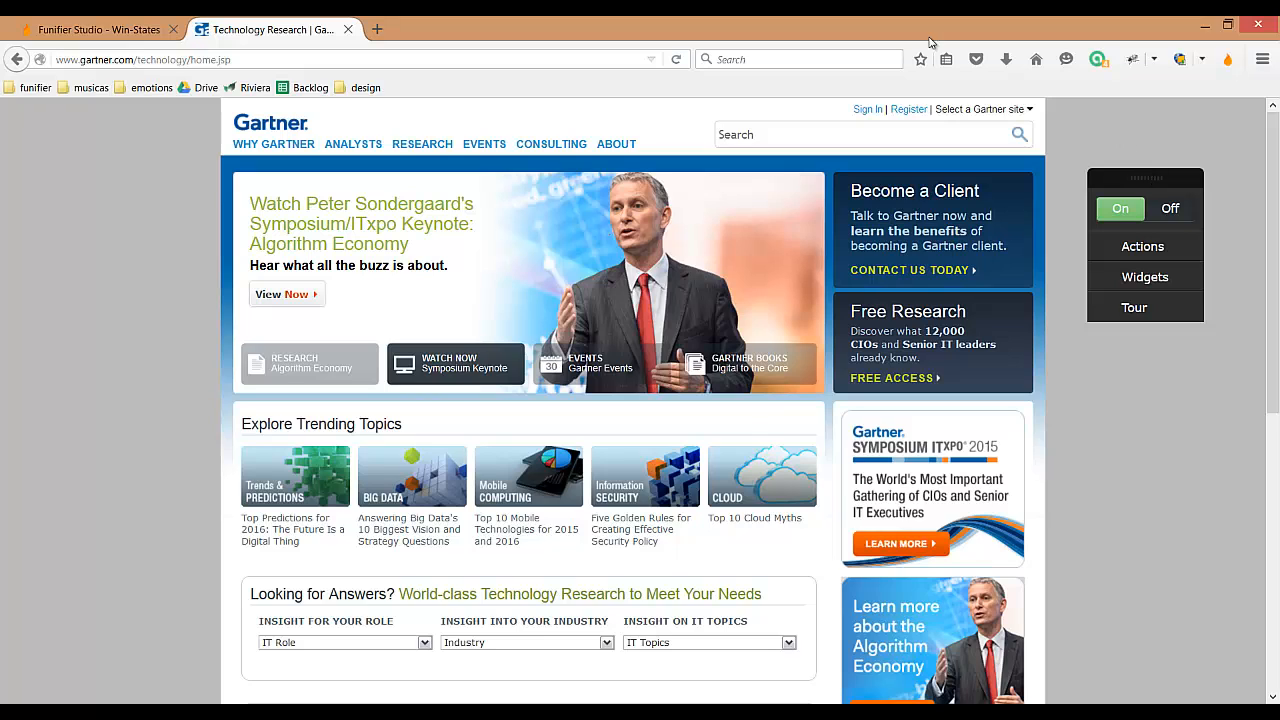
Step: Switch to Funifier Studio and review the Motivar Internautas game details and its dashboard
{"action": "left_click", "coordinate": [122, 36]}
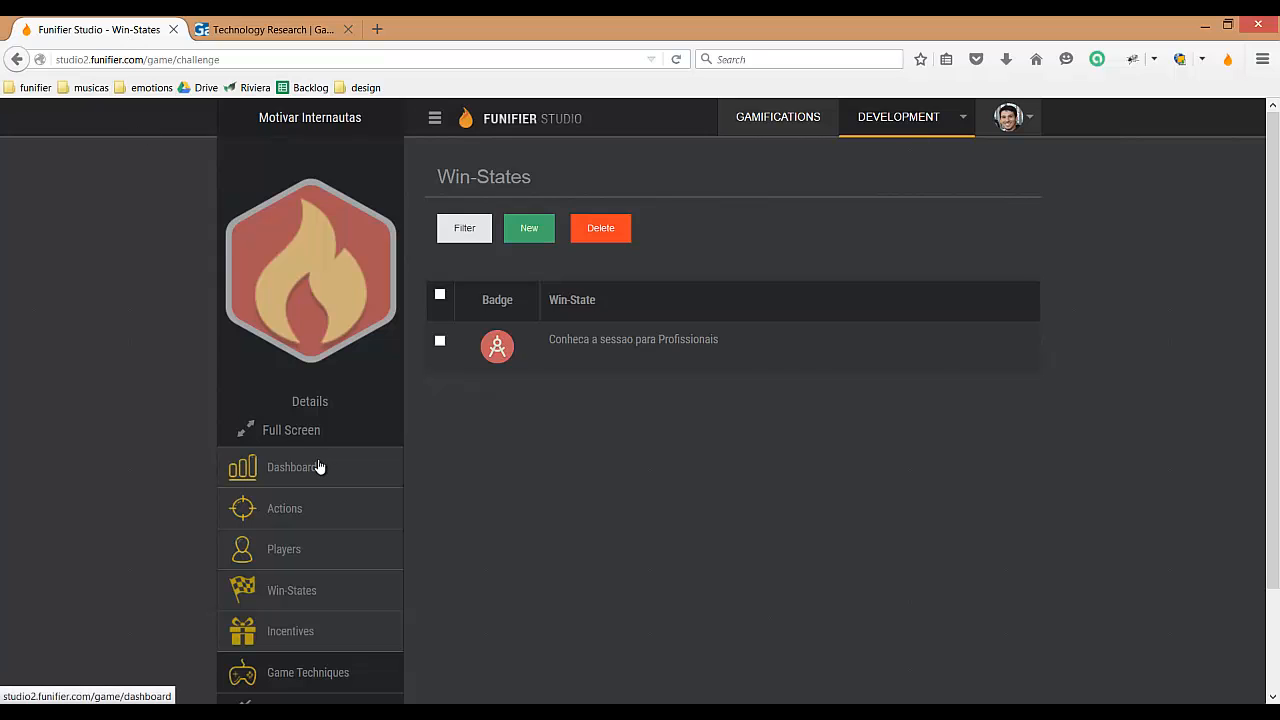
{"action": "left_click", "coordinate": [313, 402]}
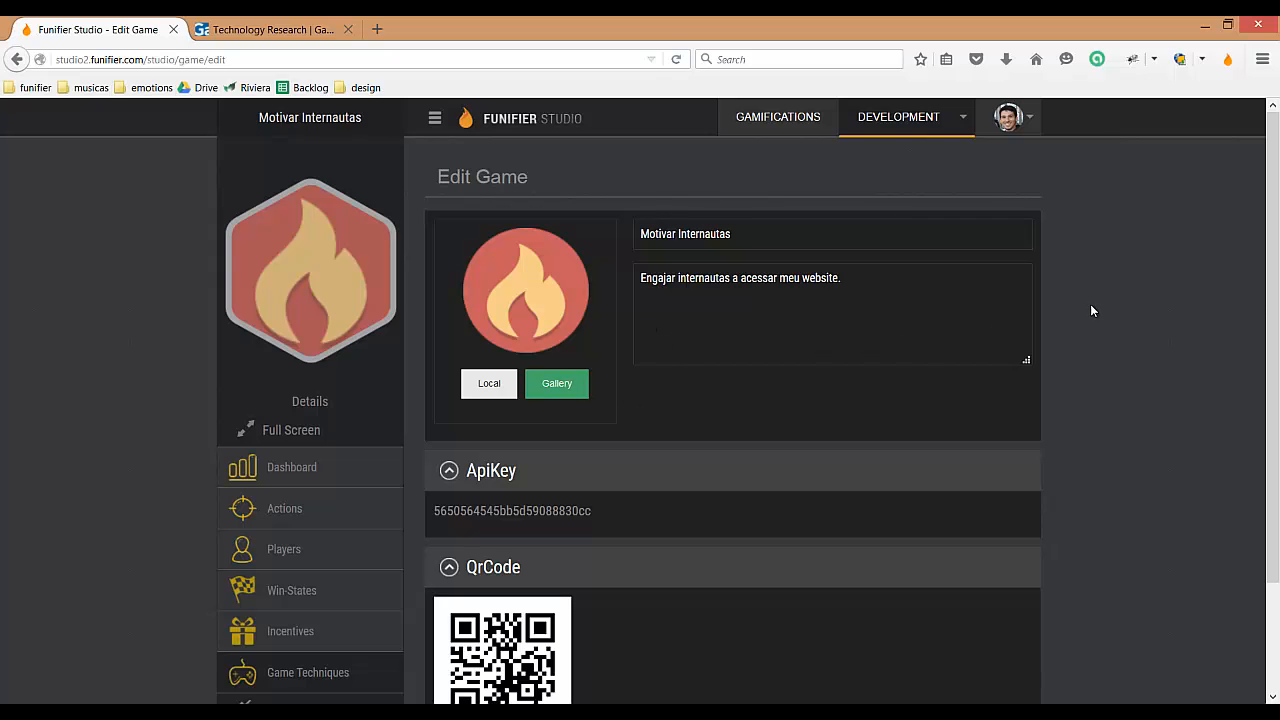
{"action": "left_click", "coordinate": [308, 476]}
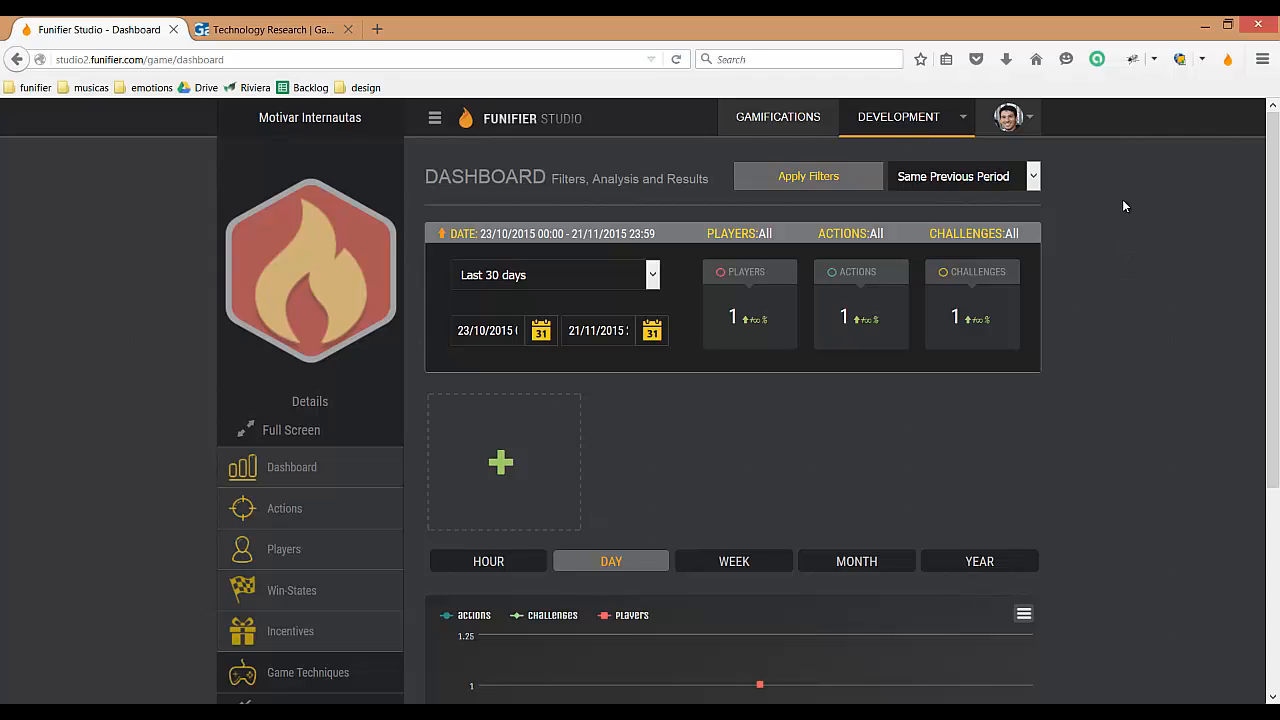
Step: Return to the gamifications overview and log out of the account
{"action": "left_click", "coordinate": [778, 118]}
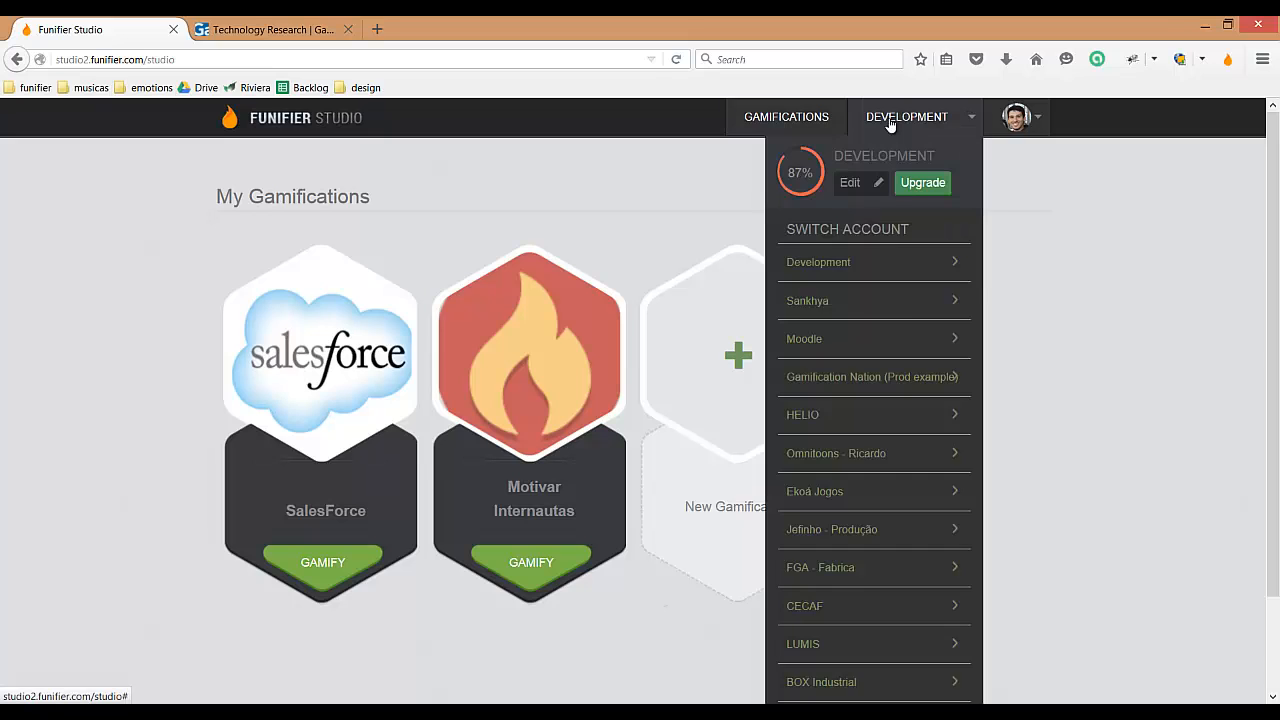
{"action": "mouse_move", "coordinate": [1017, 117]}
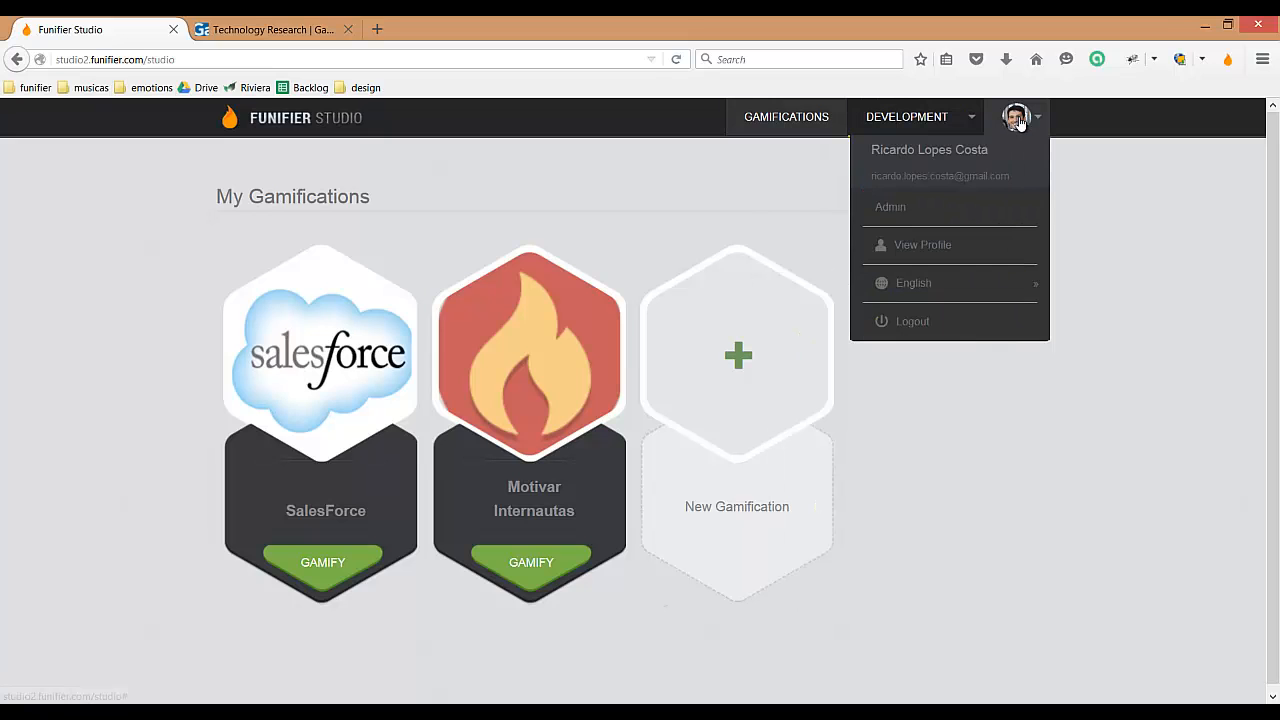
{"action": "left_click", "coordinate": [916, 322]}
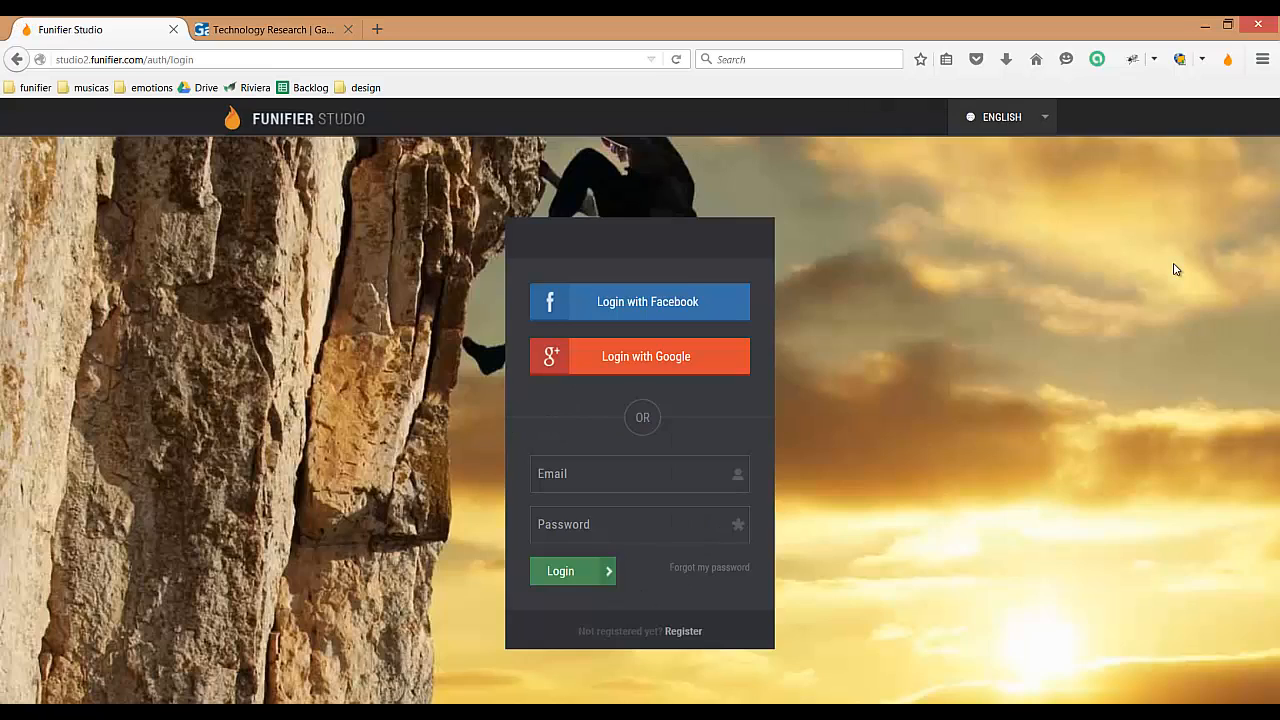